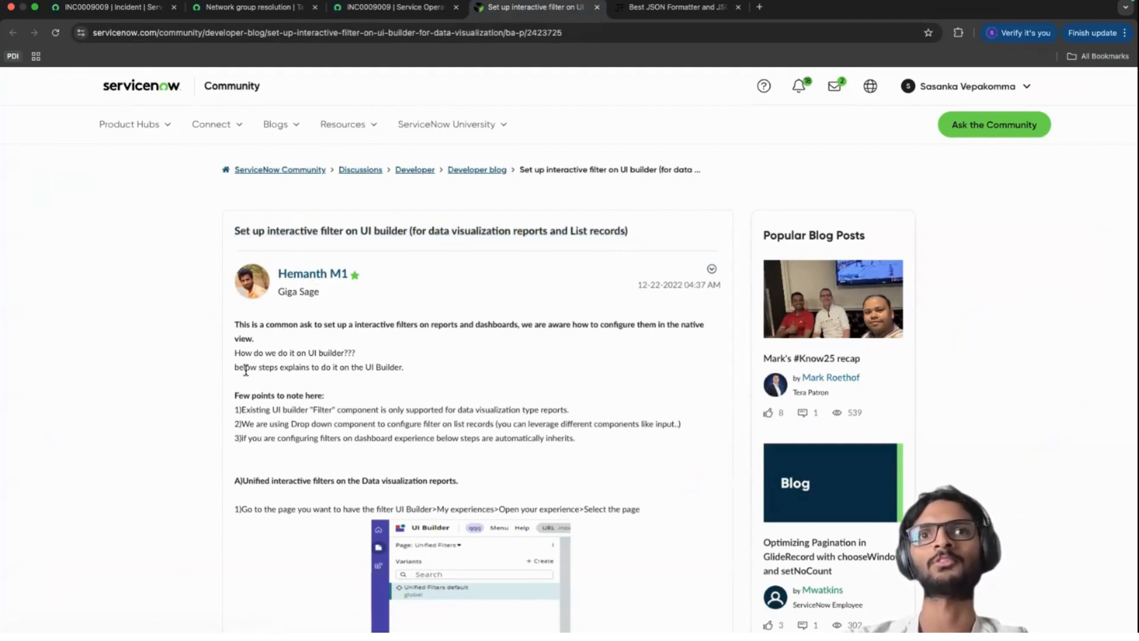
Step: Review the community blog's steps and result examples for setting up interactive filters on data visualizations in UI Builder
{"action": "scroll", "coordinate": [216, 394], "scroll_direction": "down", "scroll_amount": 7}
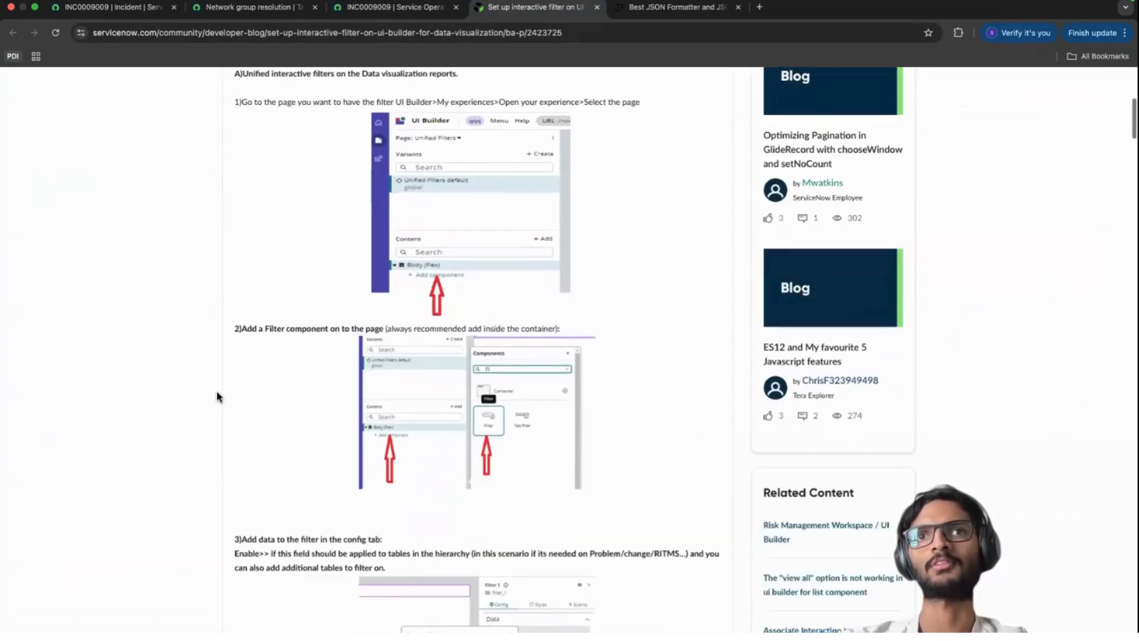
{"action": "scroll", "coordinate": [454, 419], "scroll_direction": "down", "scroll_amount": 15}
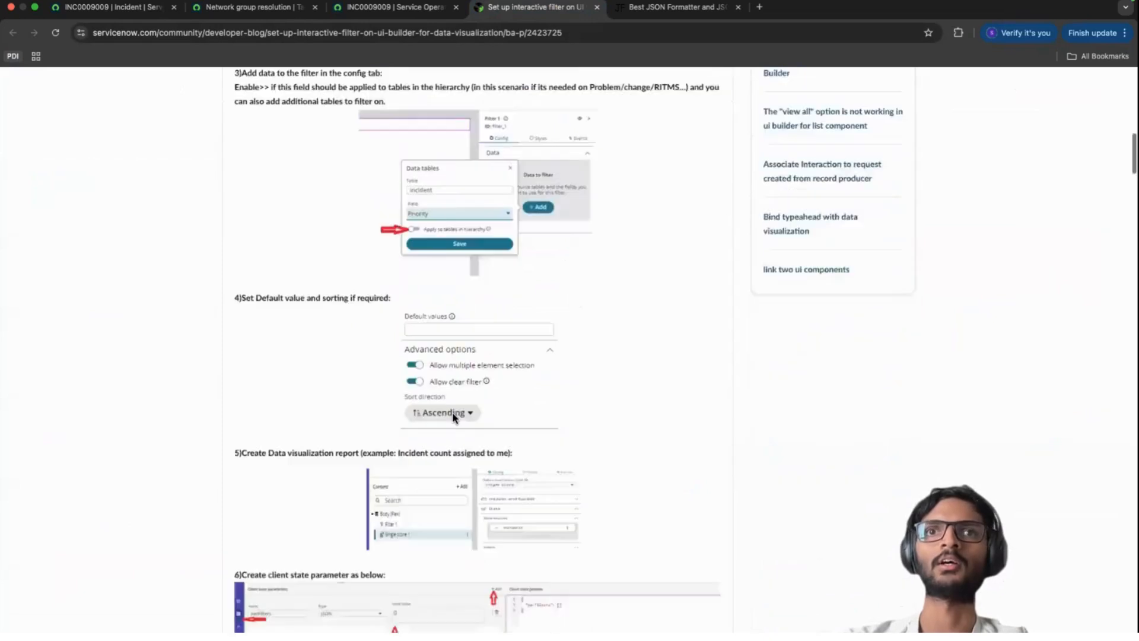
{"action": "scroll", "coordinate": [454, 418], "scroll_direction": "down", "scroll_amount": 10}
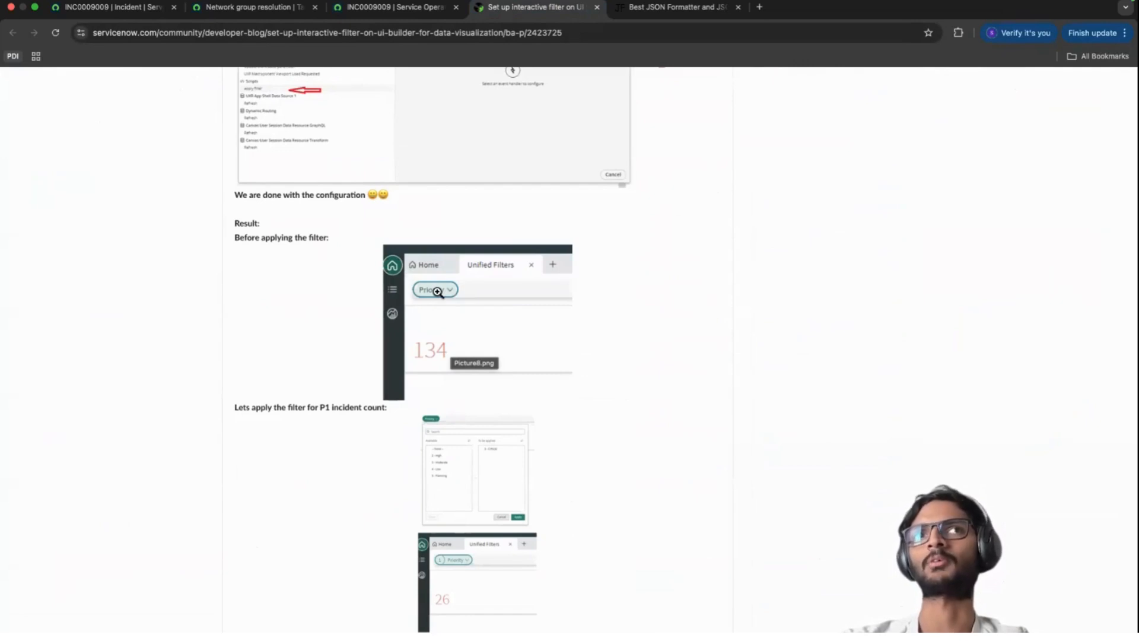
{"action": "scroll", "coordinate": [437, 292], "scroll_direction": "up", "scroll_amount": 20}
{"action": "scroll", "coordinate": [439, 342], "scroll_direction": "up", "scroll_amount": 2}
{"action": "scroll", "coordinate": [463, 415], "scroll_direction": "down", "scroll_amount": 4}
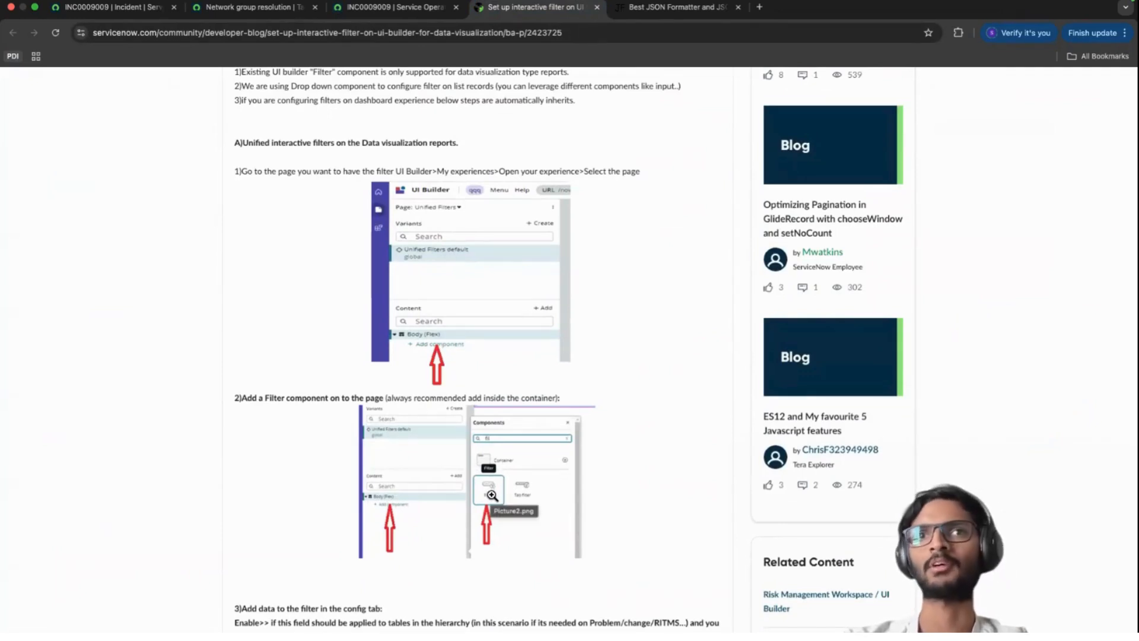
{"action": "scroll", "coordinate": [492, 497], "scroll_direction": "down", "scroll_amount": 20}
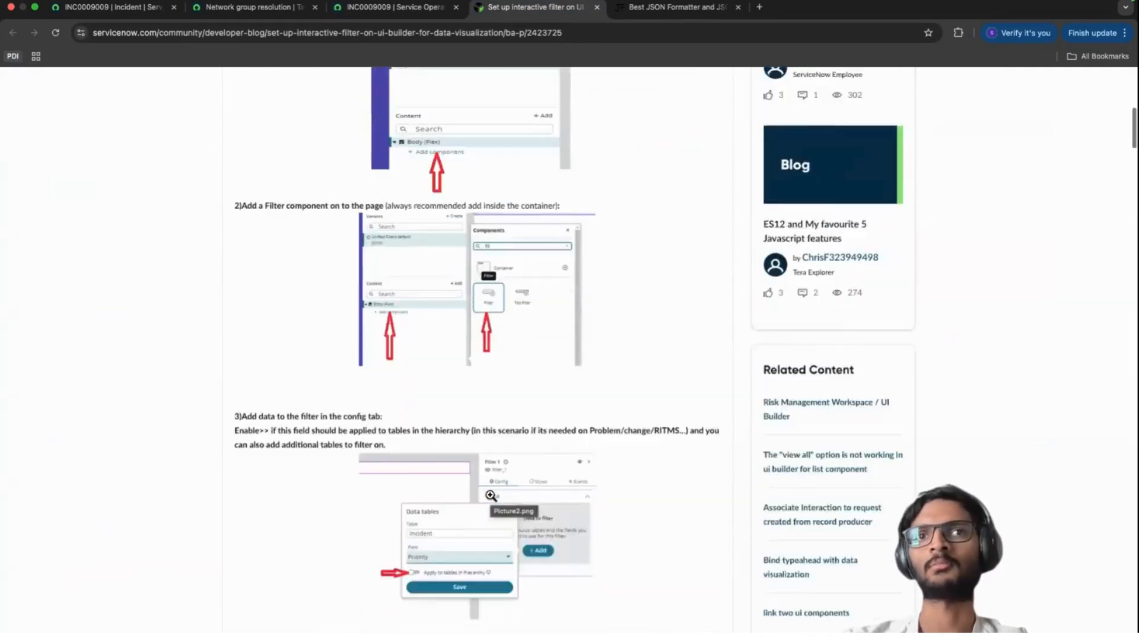
{"action": "scroll", "coordinate": [490, 499], "scroll_direction": "down", "scroll_amount": 10}
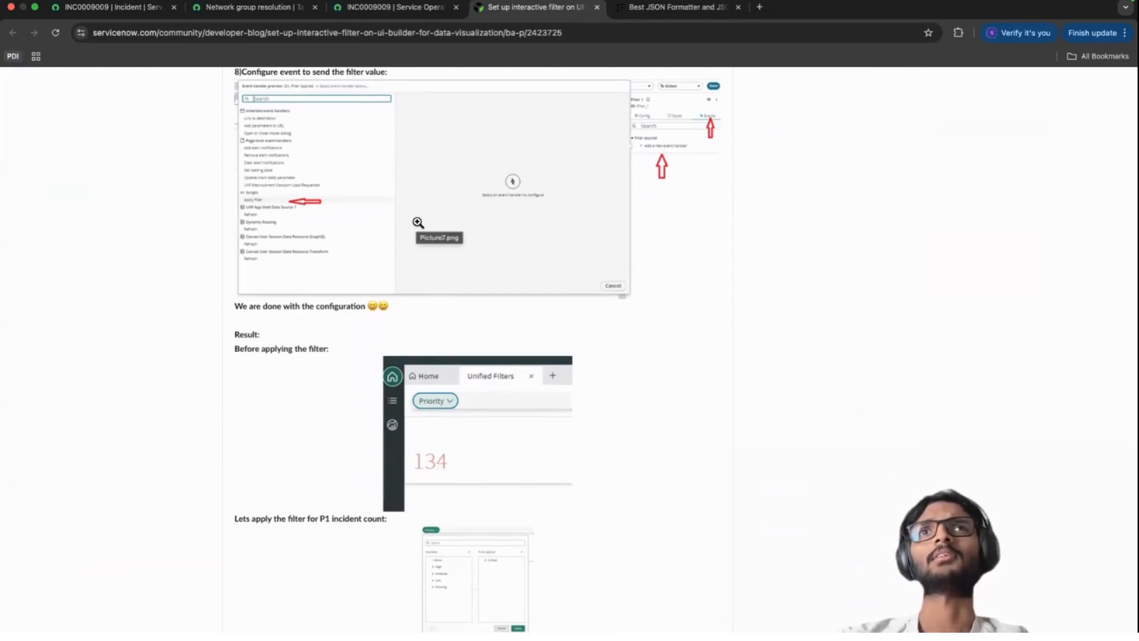
Step: Switch to the shared-folder incident in Service Operations Workspace and examine its SLA donut chart and the record ID in the URL
{"action": "left_click", "coordinate": [395, 16]}
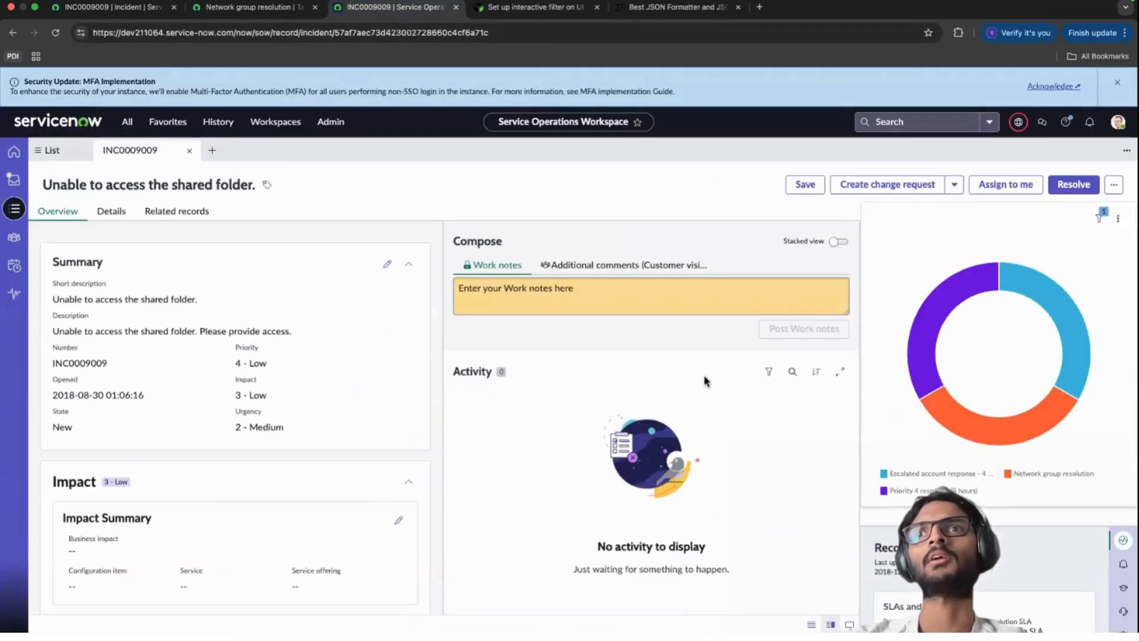
{"action": "mouse_move", "coordinate": [916, 324]}
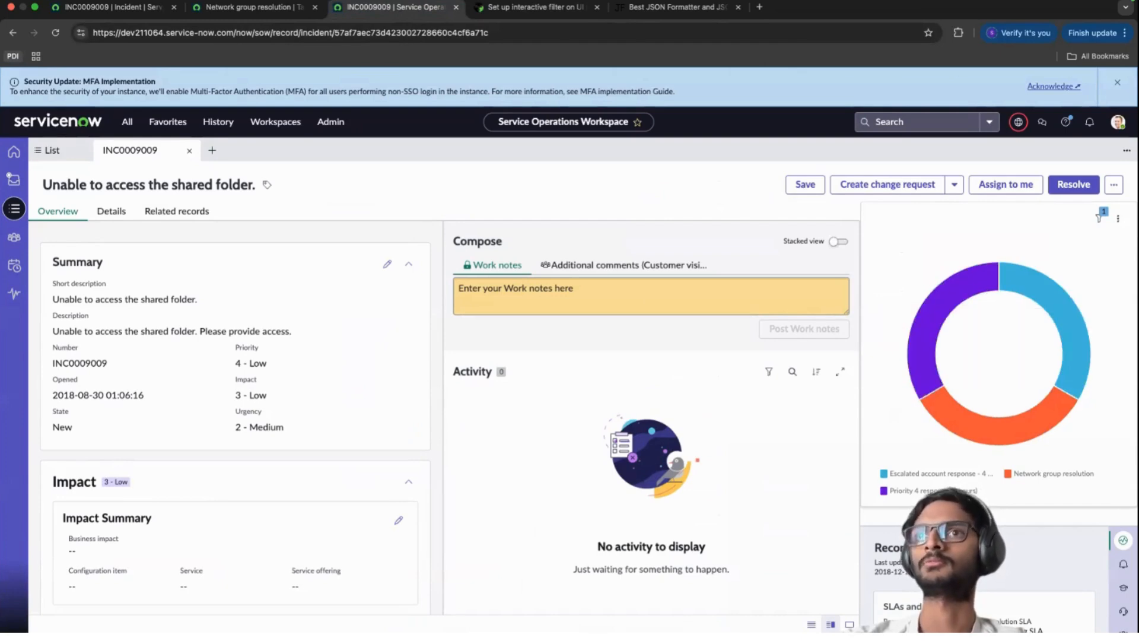
{"action": "mouse_move", "coordinate": [1068, 317]}
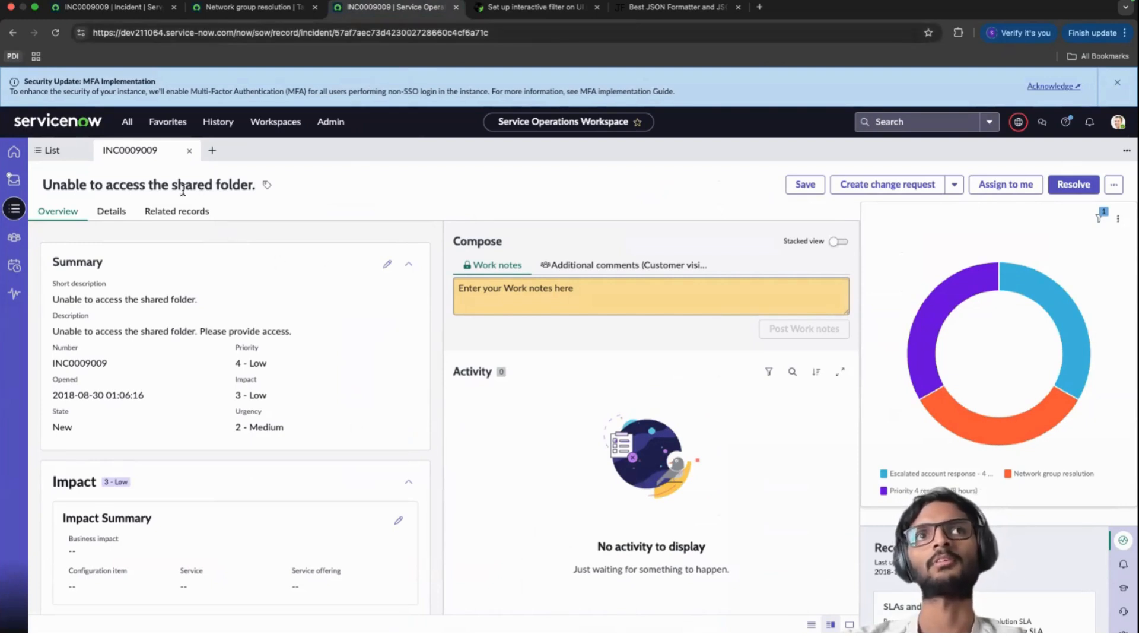
{"action": "double_click", "coordinate": [380, 34]}
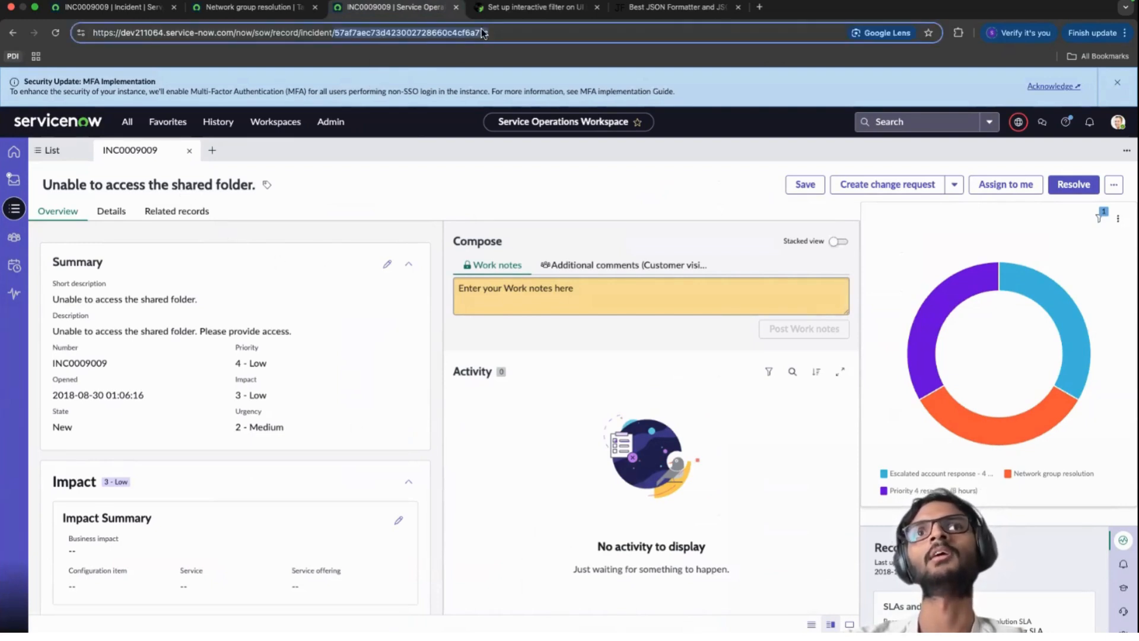
{"action": "left_click", "coordinate": [460, 172]}
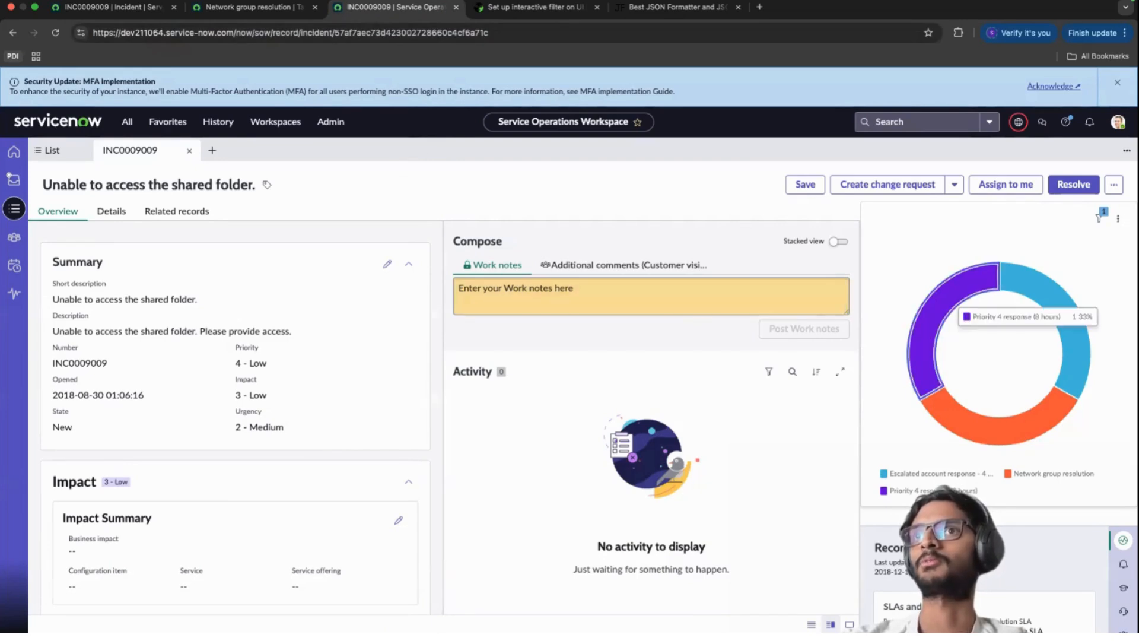
{"action": "mouse_move", "coordinate": [1026, 427]}
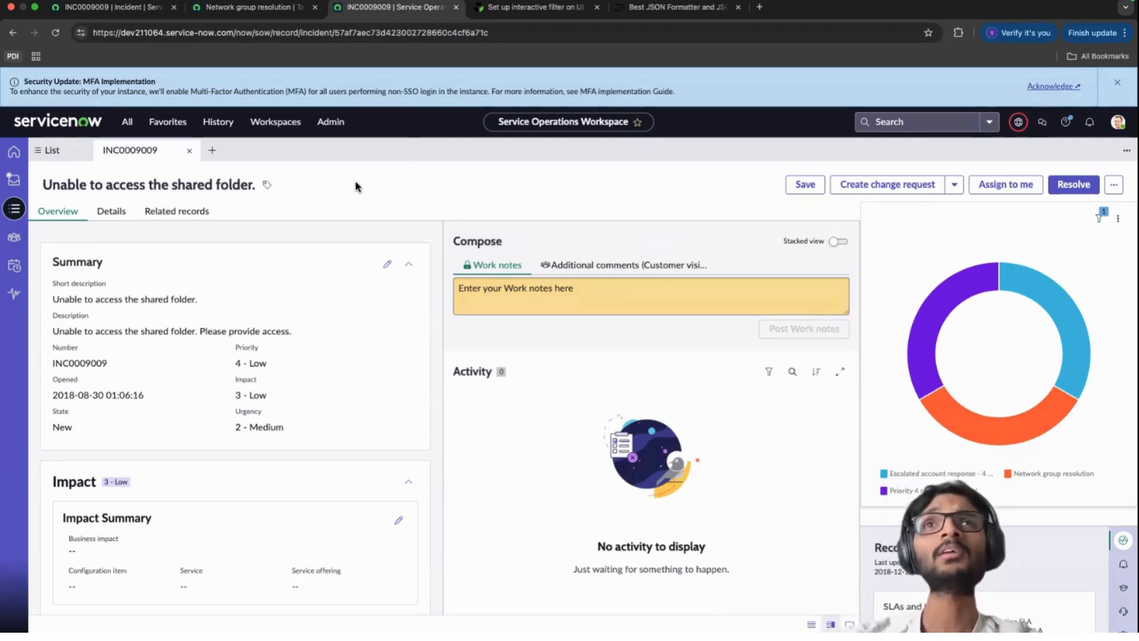
Step: Find and open UI Builder from the navigator, and open the Service Operations Workspace experience
{"action": "left_click", "coordinate": [127, 122]}
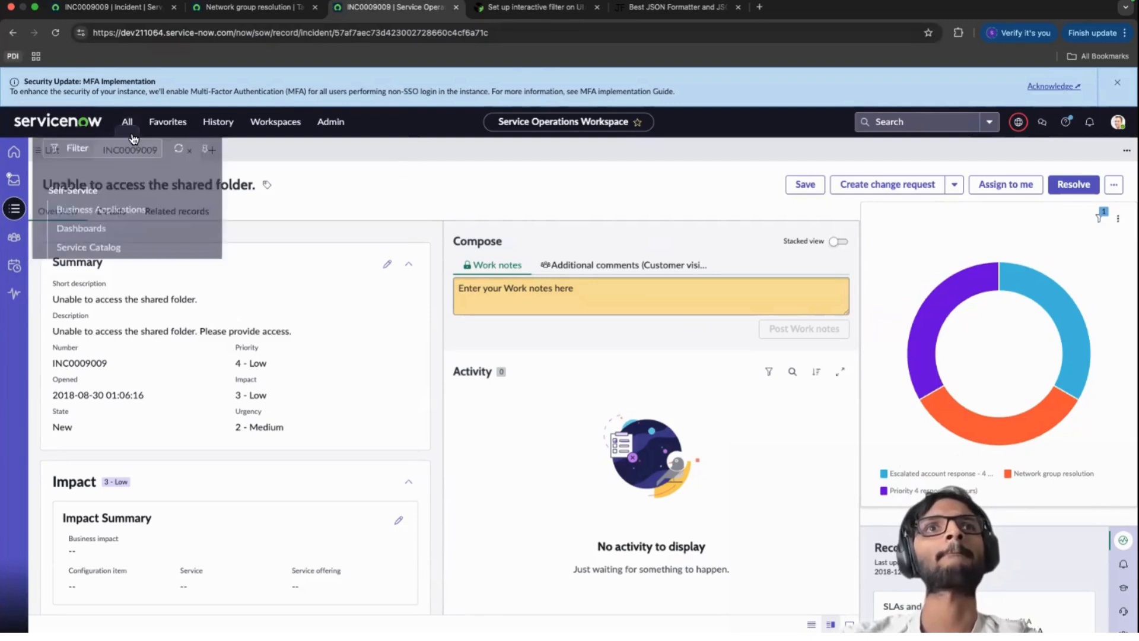
{"action": "type", "text": "ui builder"}
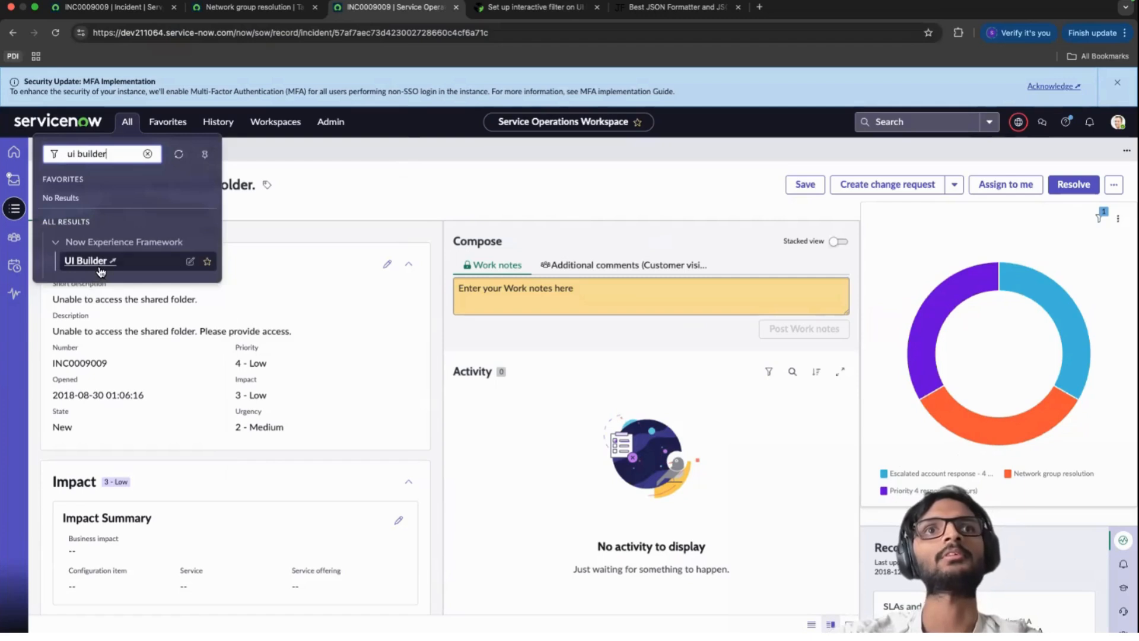
{"action": "left_click", "coordinate": [104, 262]}
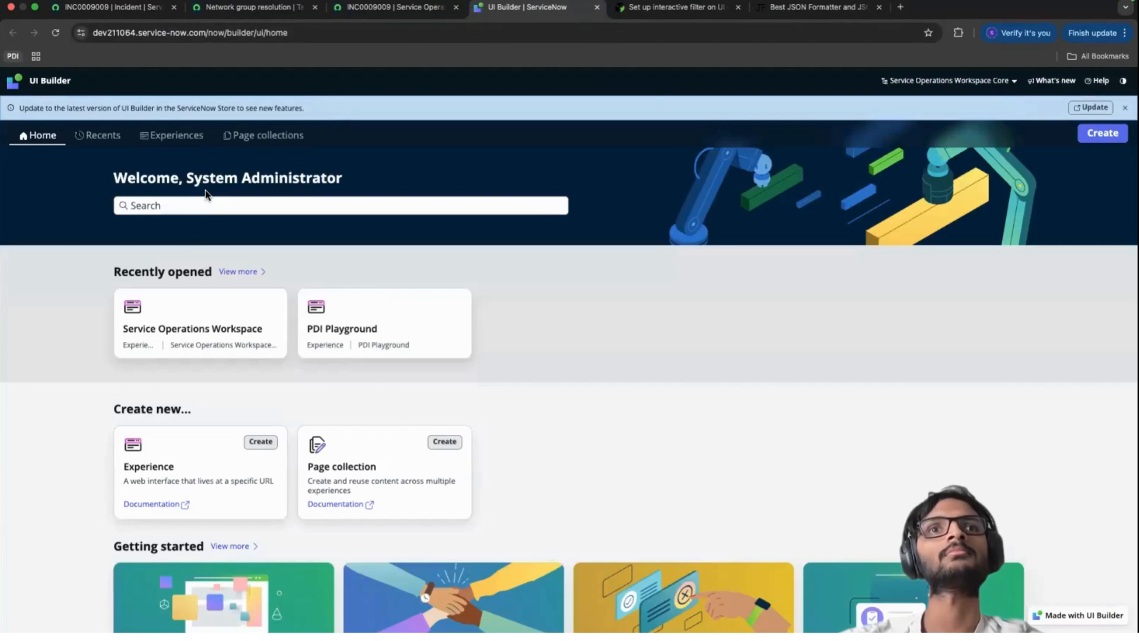
{"action": "left_click", "coordinate": [210, 329]}
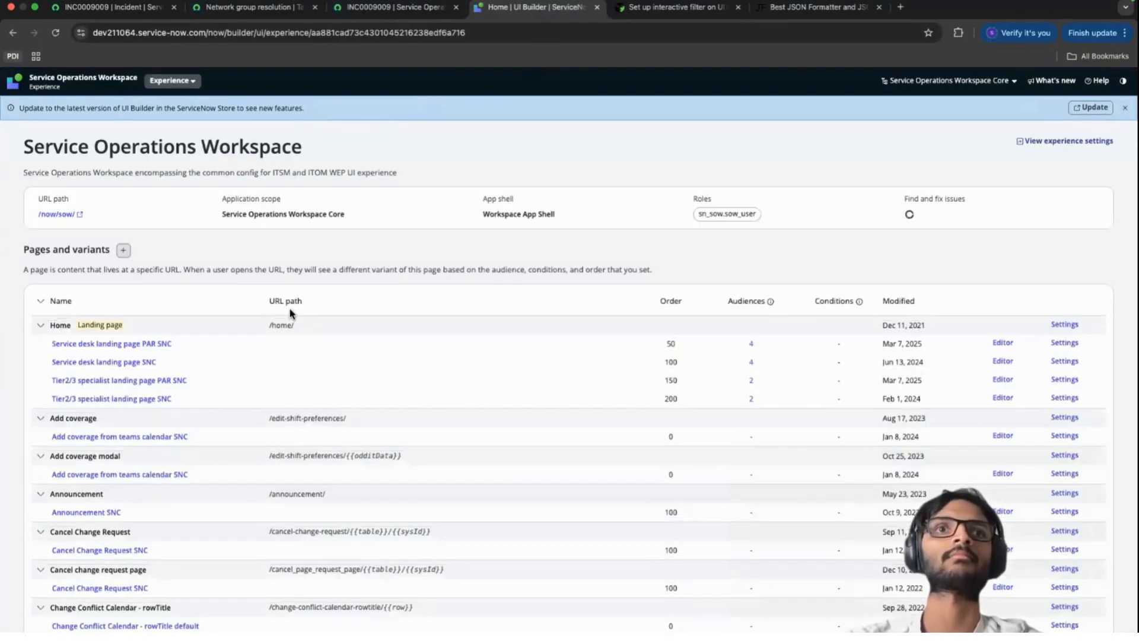
Step: Search the experience's page list for "record" and open the Record SNC variant in the editor, dismissing the test-values tip
{"action": "key", "text": "super+f"}
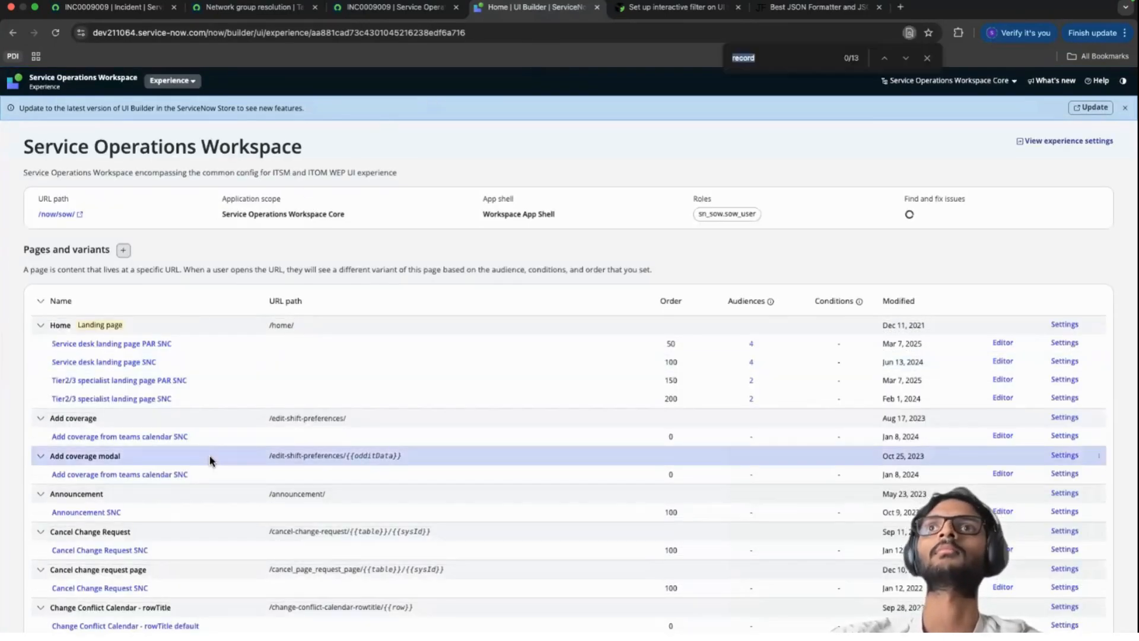
{"action": "key", "text": "Return"}
{"action": "key", "text": "Return"}
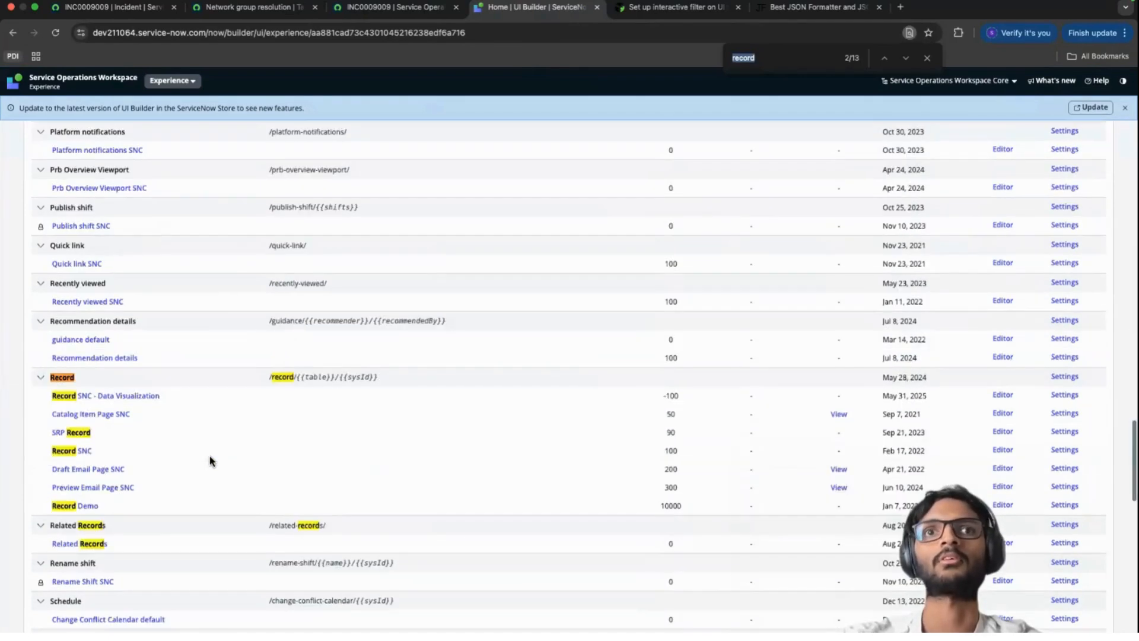
{"action": "scroll", "coordinate": [168, 422], "scroll_direction": "down", "scroll_amount": 1}
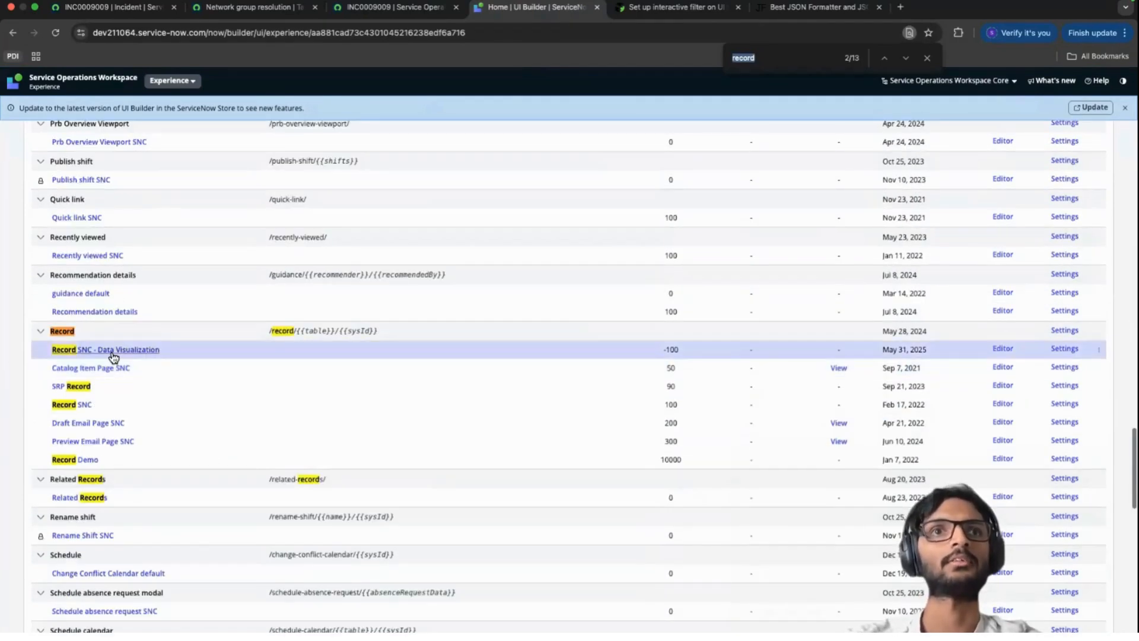
{"action": "left_click_drag", "start_coordinate": [162, 350], "coordinate": [49, 351]}
{"action": "left_click", "coordinate": [170, 359]}
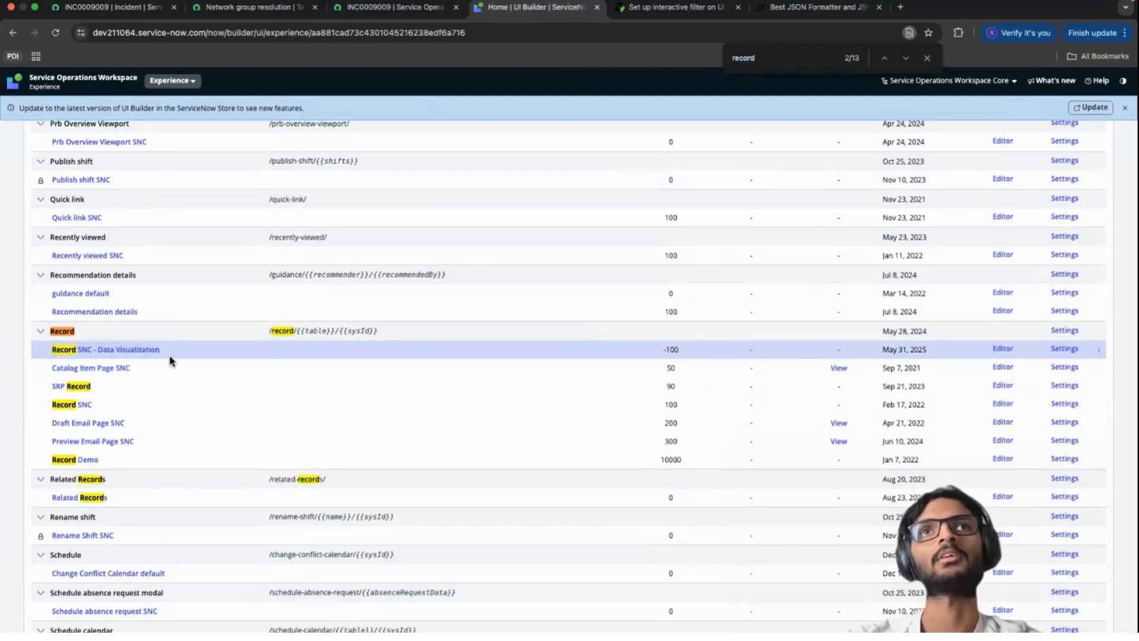
{"action": "left_click", "coordinate": [404, 14]}
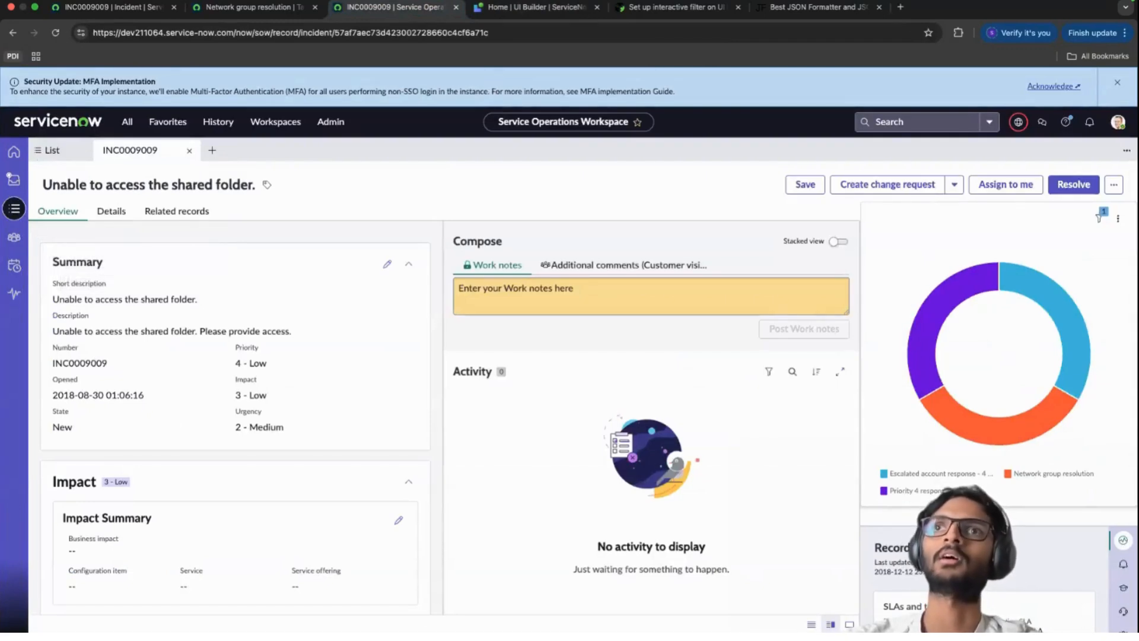
{"action": "left_click", "coordinate": [503, 9]}
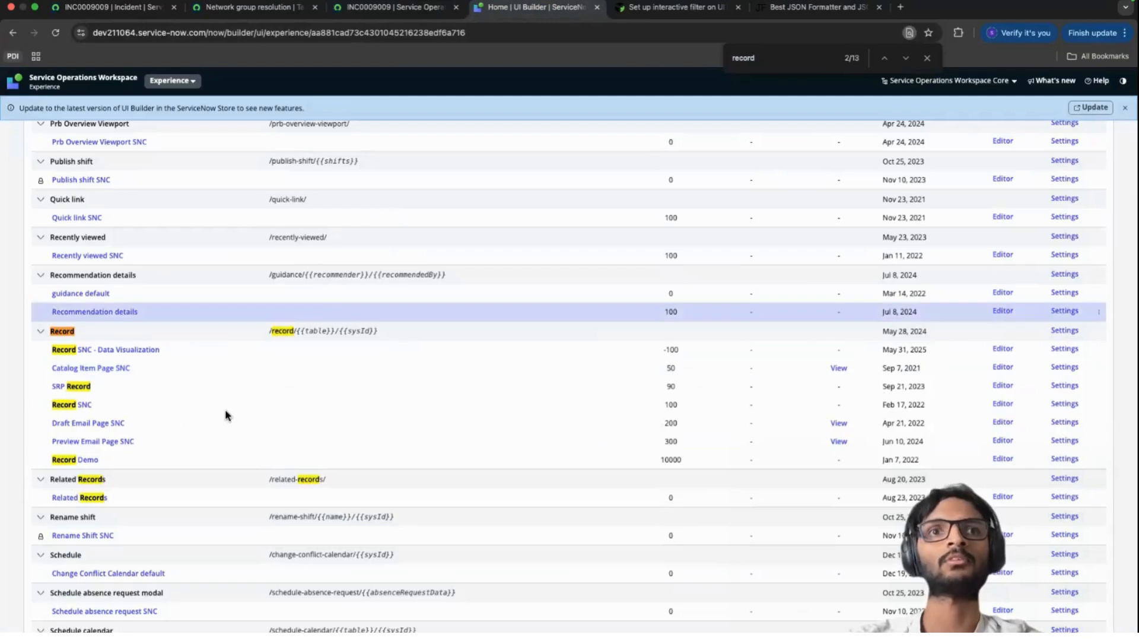
{"action": "left_click", "coordinate": [81, 404]}
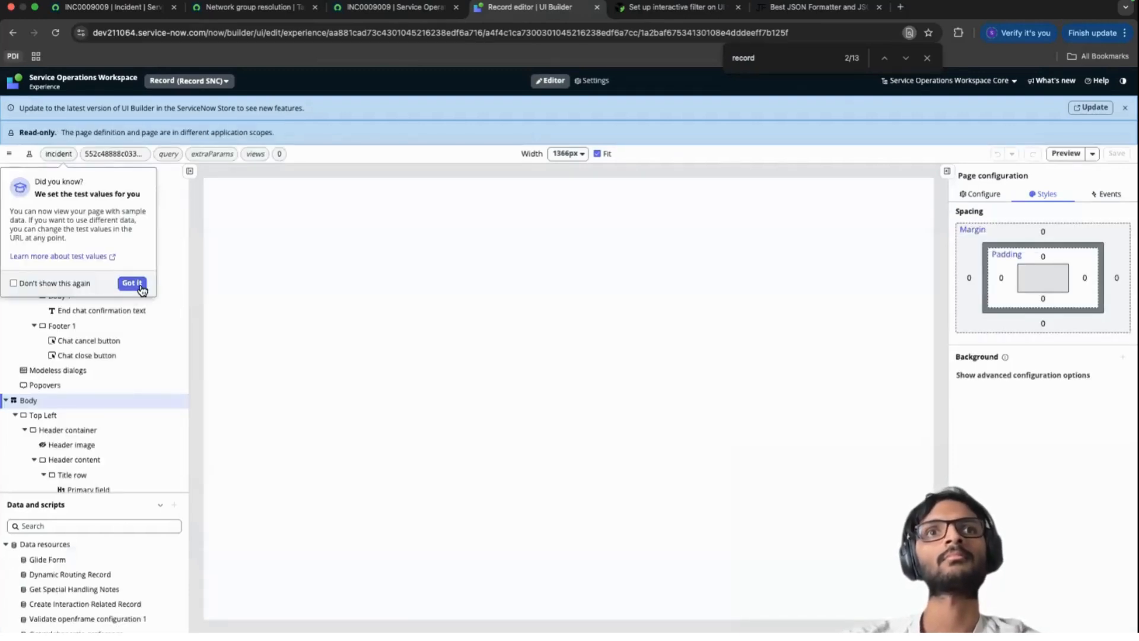
{"action": "left_click", "coordinate": [132, 283]}
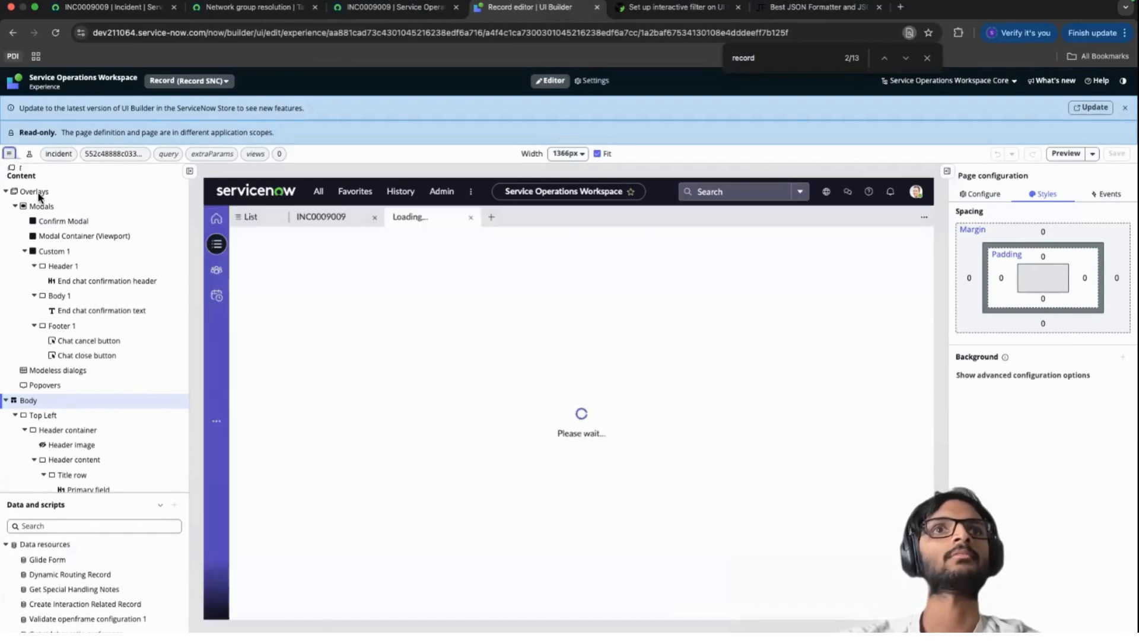
Step: Duplicate the Record SNC variant under the name "Record SNC - Data visualization 2", with no audience or conditions
{"action": "left_click", "coordinate": [9, 153]}
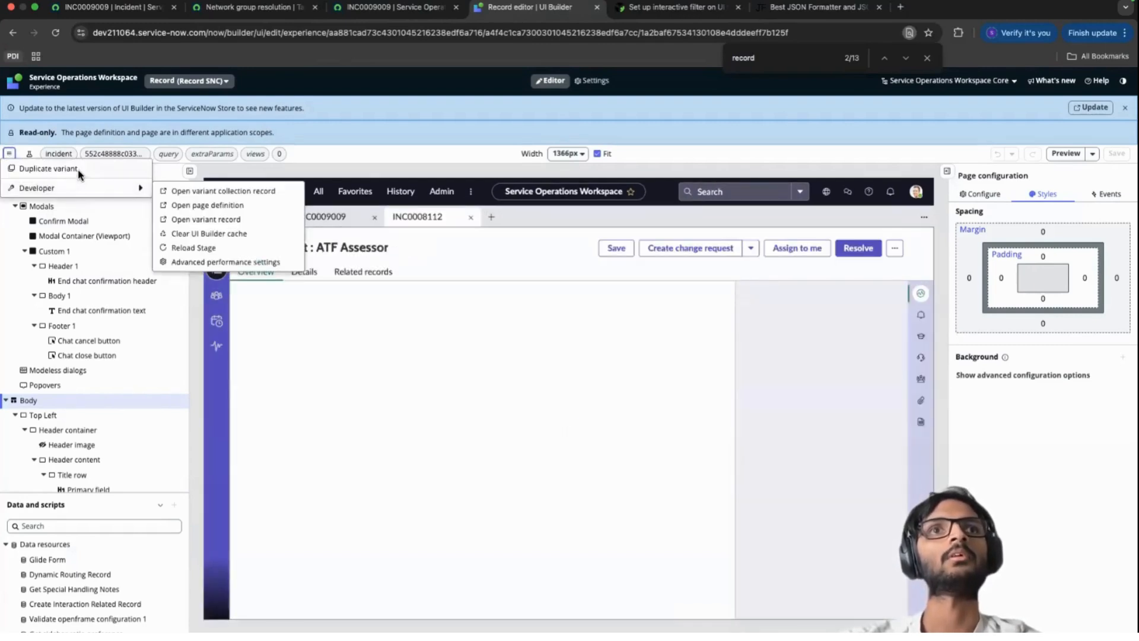
{"action": "left_click", "coordinate": [78, 170]}
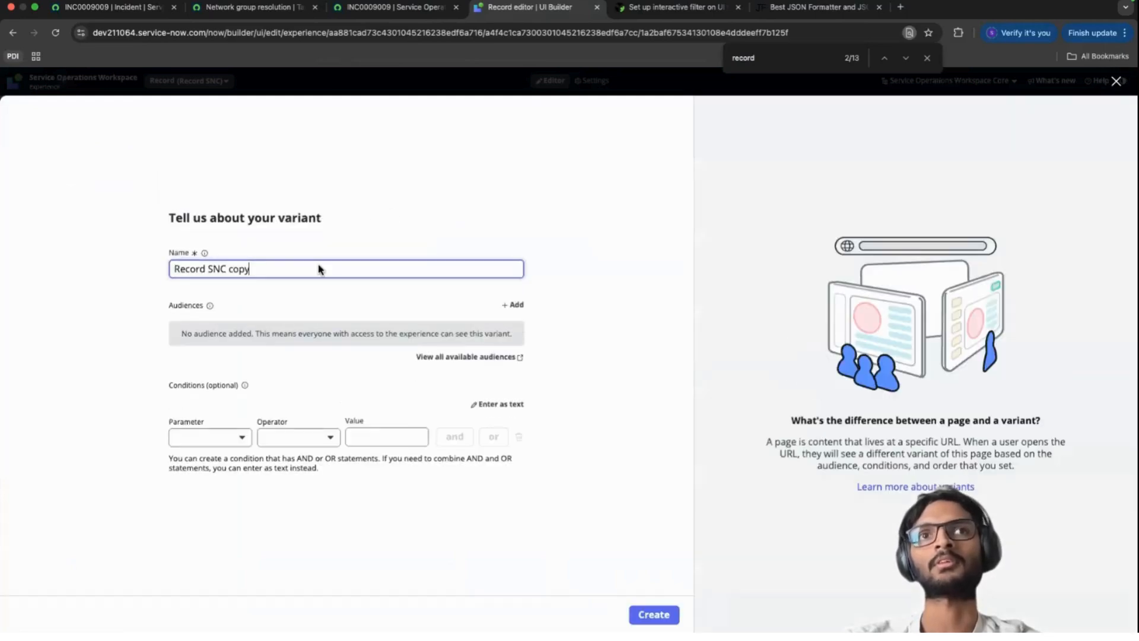
{"action": "double_click", "coordinate": [240, 273]}
{"action": "type", "text": "="}
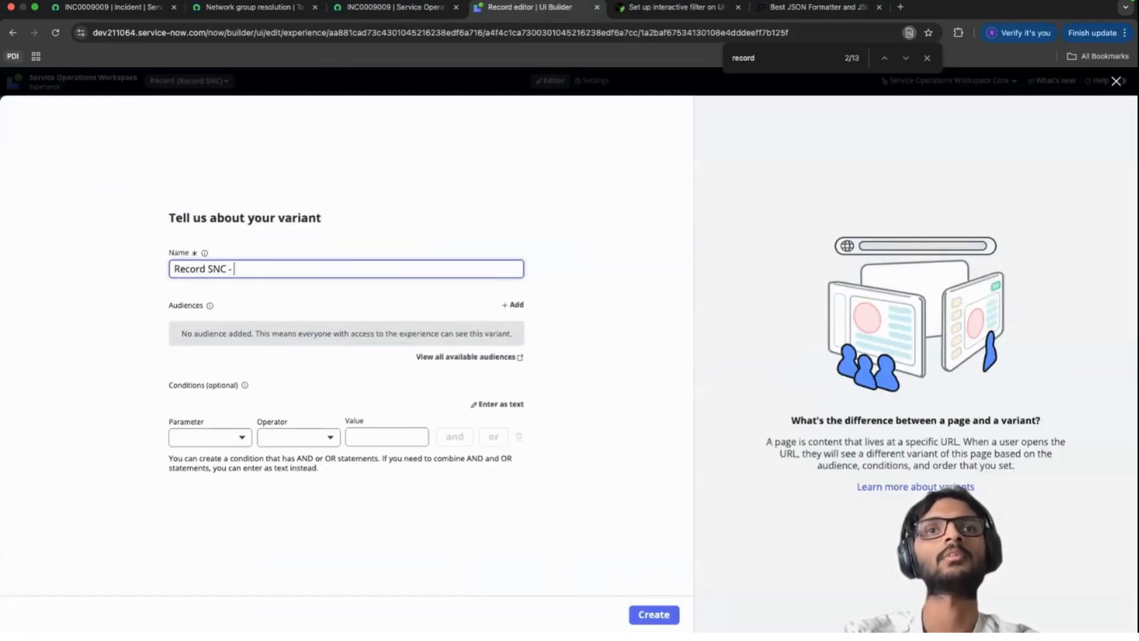
{"action": "type", "text": " Sys"}
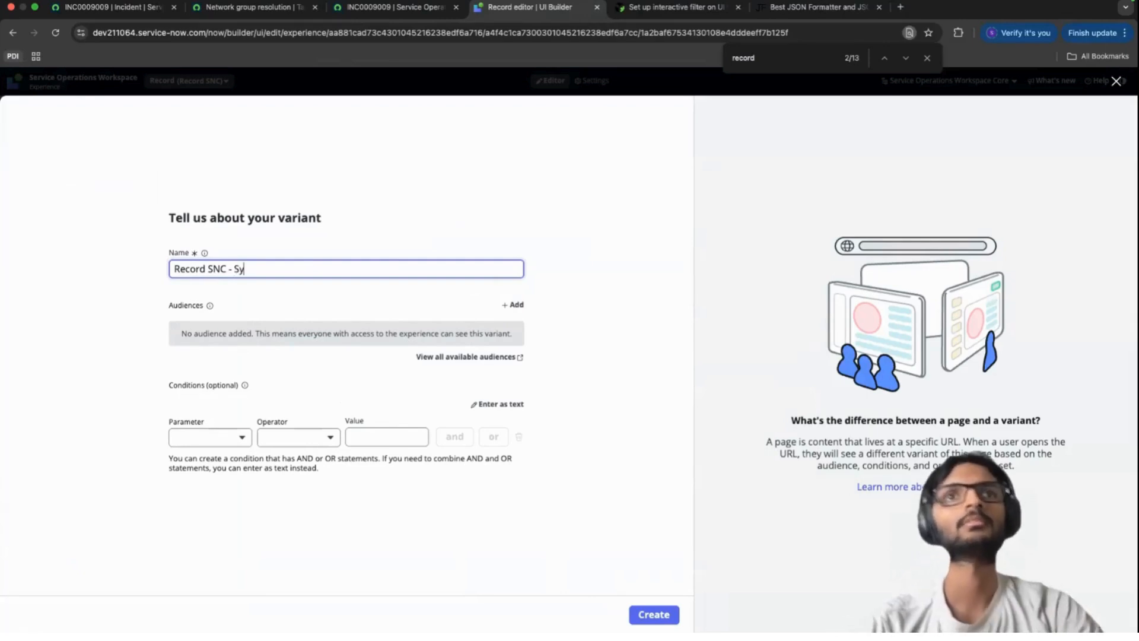
{"action": "key", "text": "BackSpace"}
{"action": "key", "text": "BackSpace"}
{"action": "key", "text": "BackSpace"}
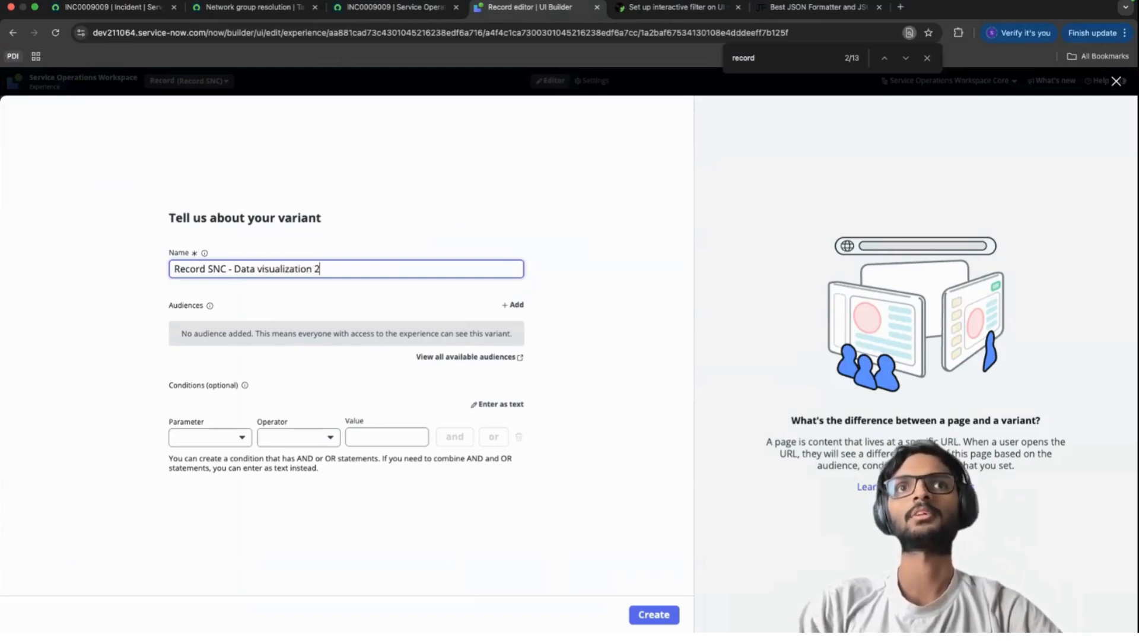
{"action": "left_click", "coordinate": [653, 615]}
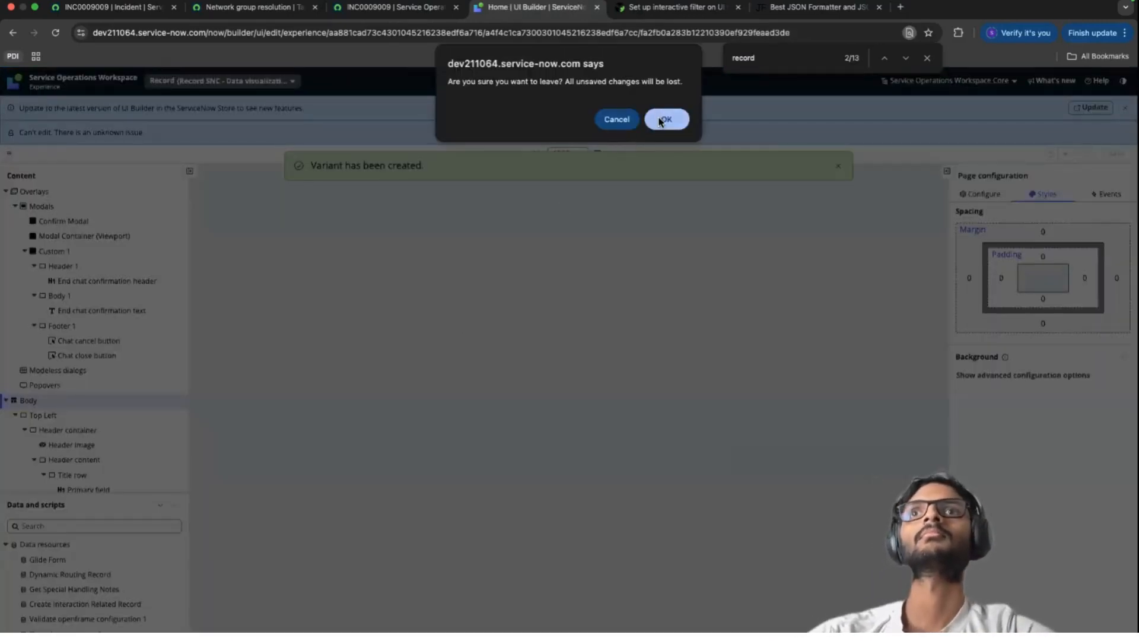
Step: Confirm leaving the original page to load the duplicated variant, and dismiss the open search, test-values tip and parameter-sync notice
{"action": "left_click", "coordinate": [664, 120]}
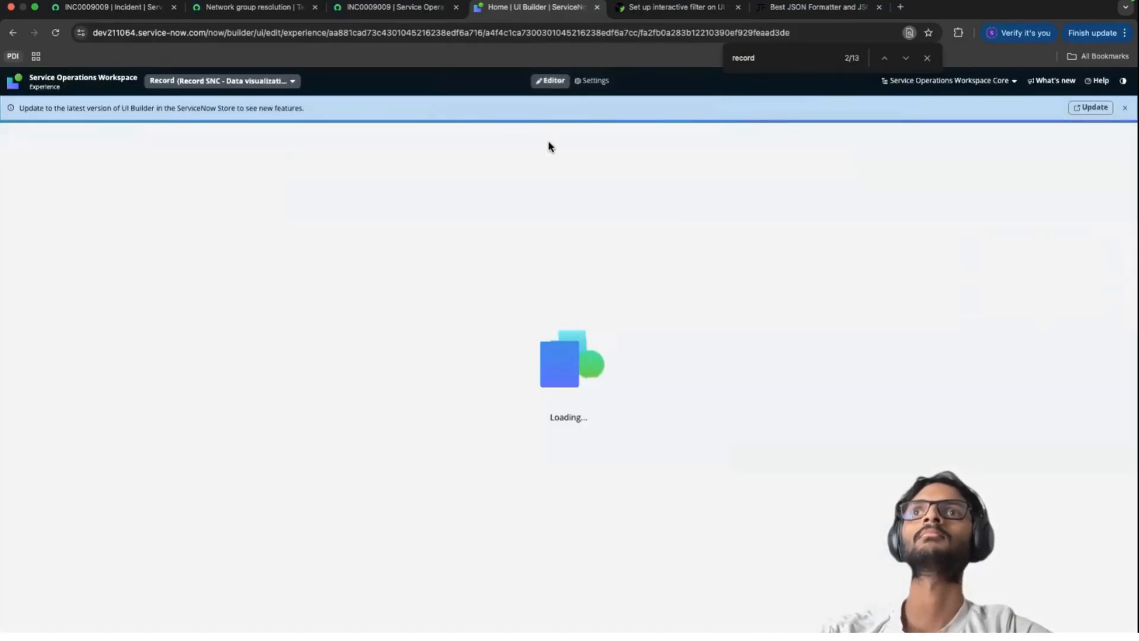
{"action": "left_click", "coordinate": [927, 59]}
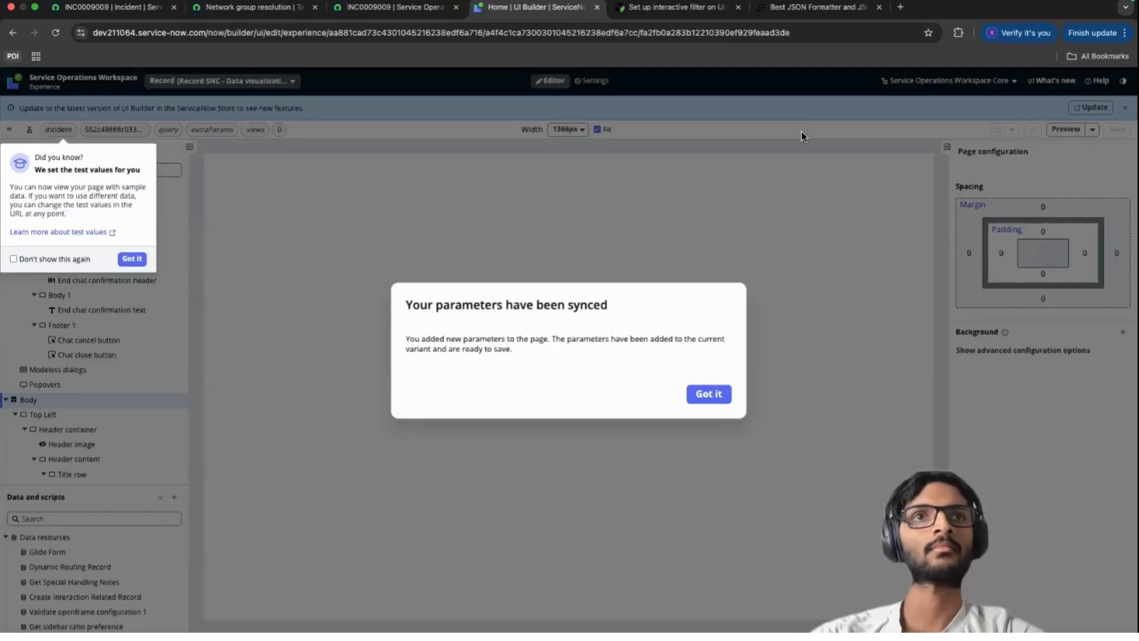
{"action": "left_click", "coordinate": [132, 259]}
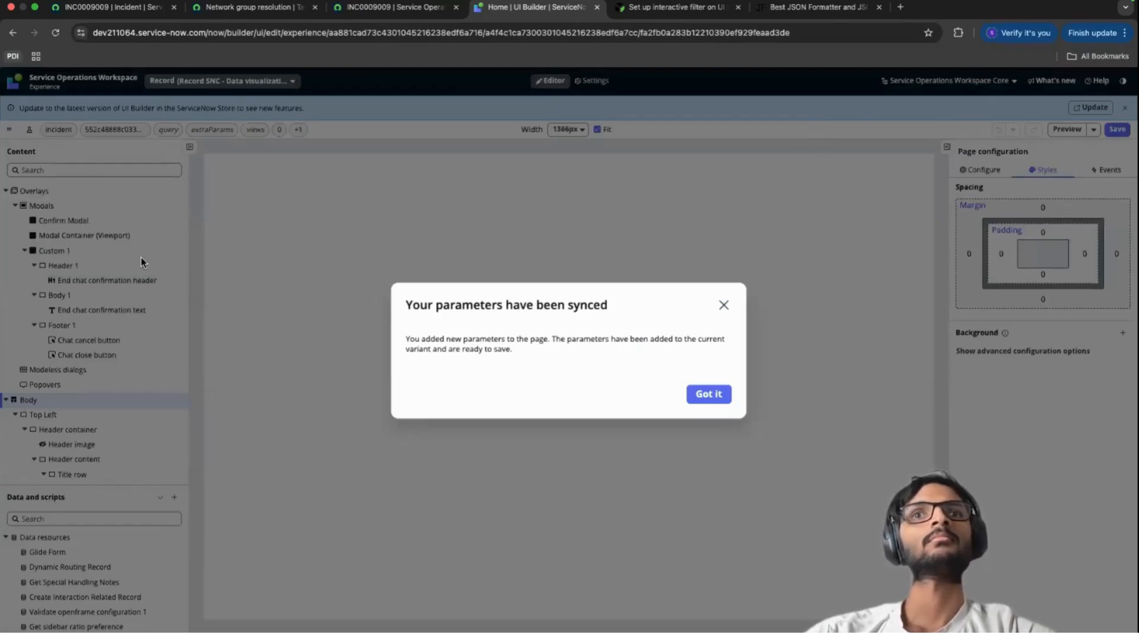
{"action": "left_click", "coordinate": [709, 394]}
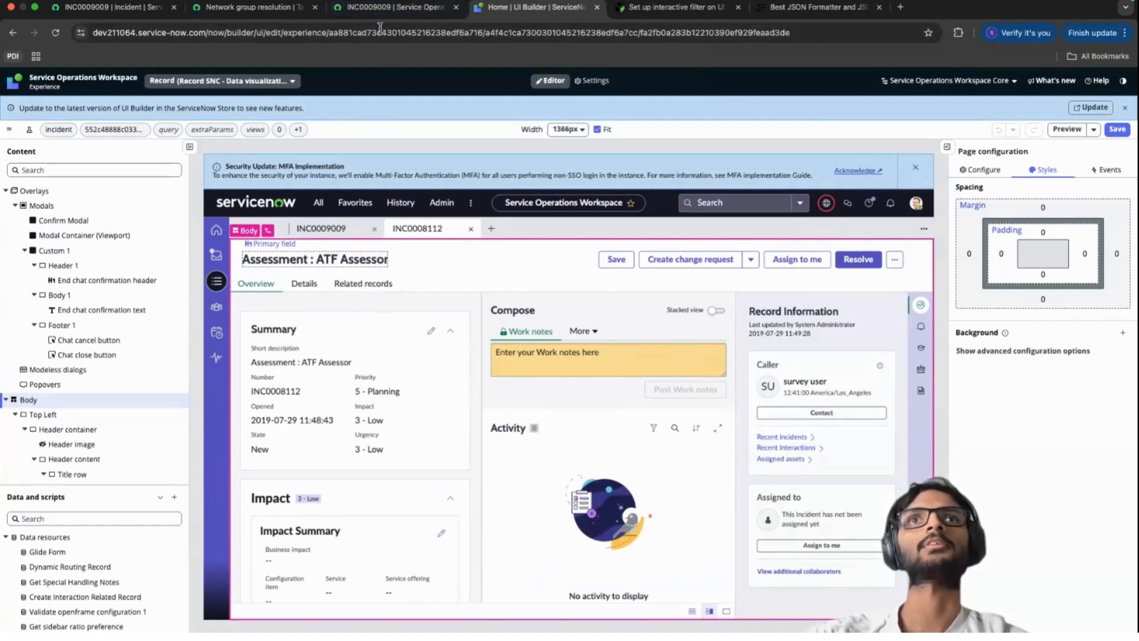
Step: Switch to the shared-folder incident in Service Operations Workspace and copy its record ID from the URL
{"action": "left_click", "coordinate": [386, 8]}
{"action": "double_click", "coordinate": [371, 38]}
{"action": "key", "text": "super+c"}
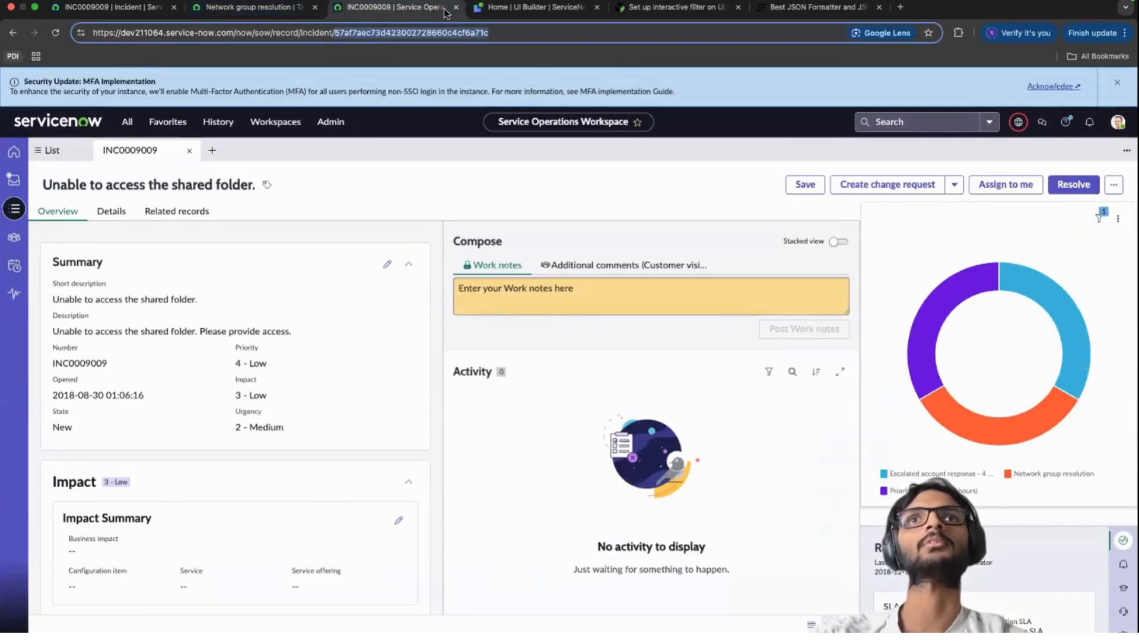
Step: Return to UI Builder and set the page's sysId test value to the copied incident record ID, applying the test values
{"action": "left_click", "coordinate": [496, 26]}
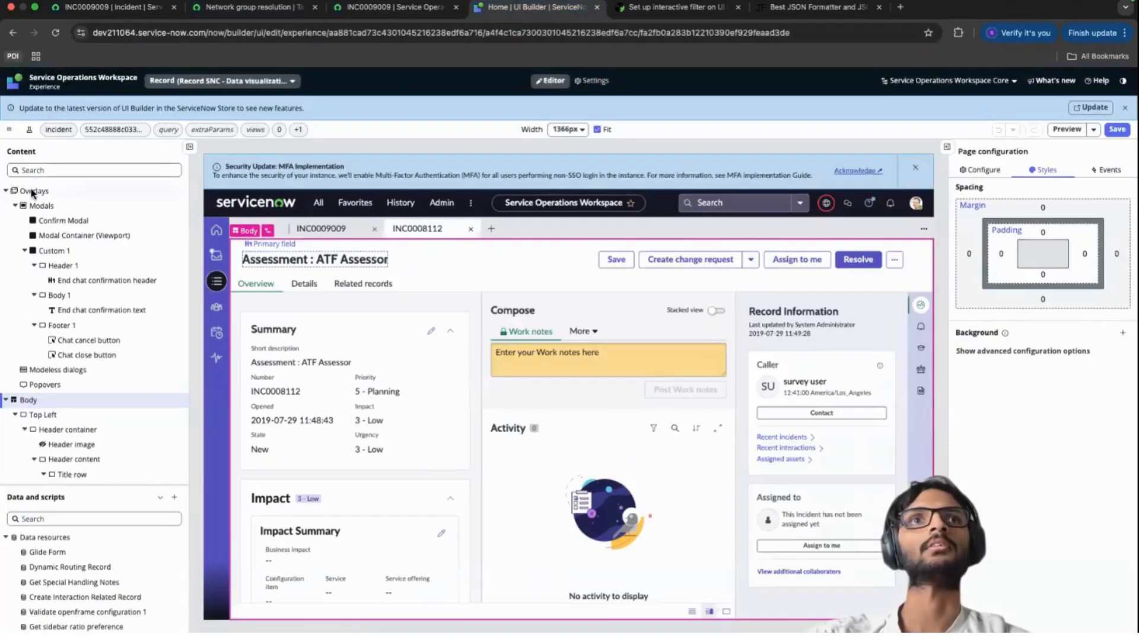
{"action": "double_click", "coordinate": [64, 286]}
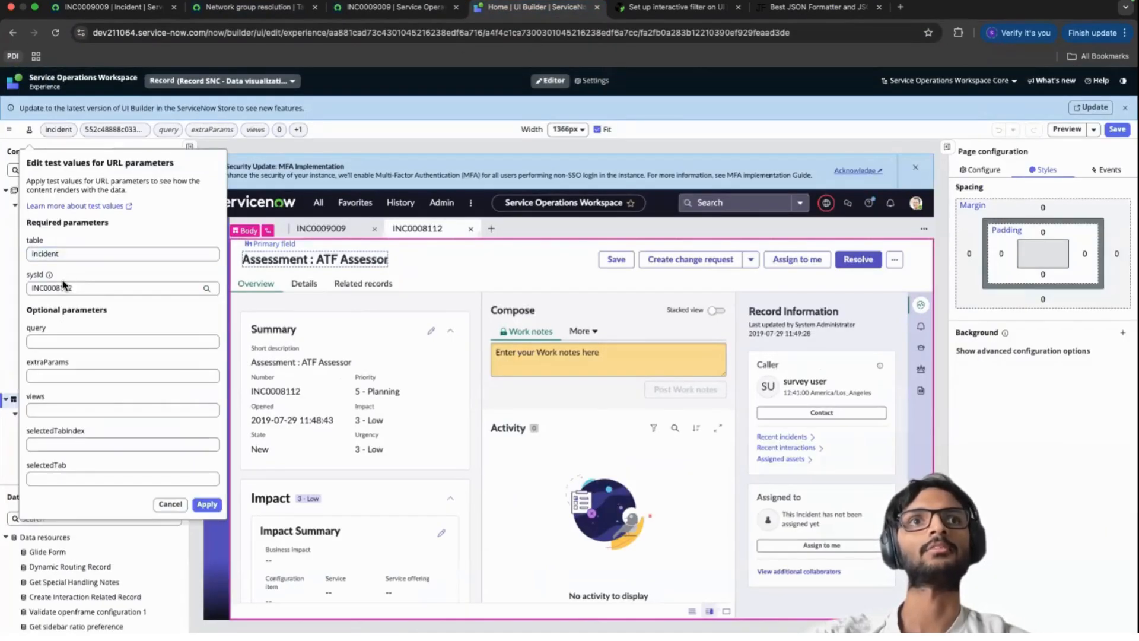
{"action": "key", "text": "super+v"}
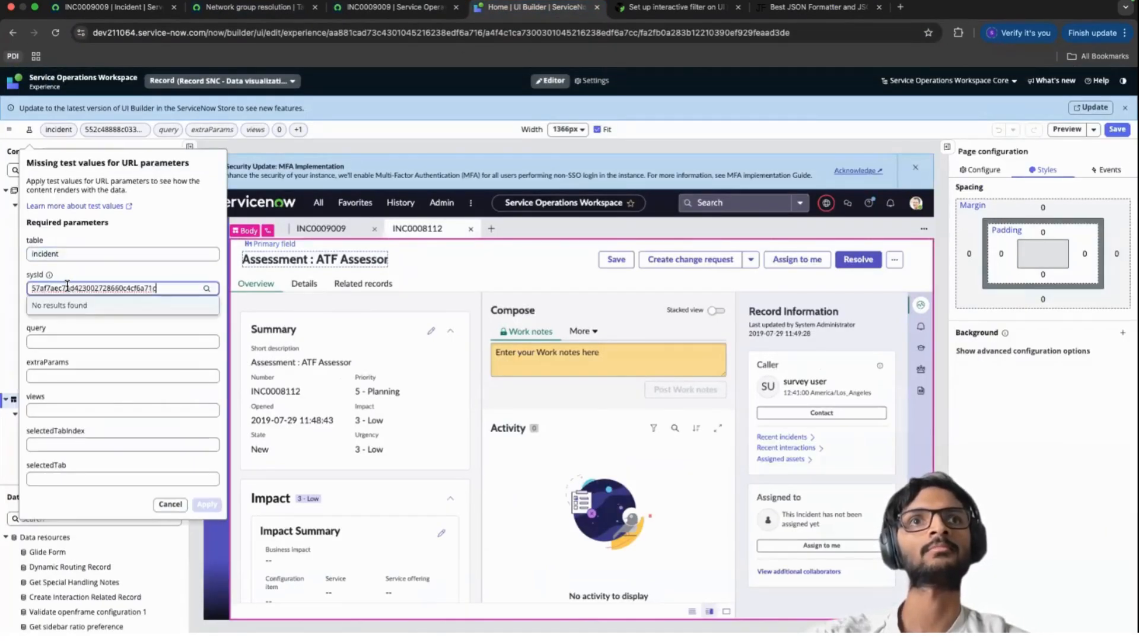
{"action": "left_click", "coordinate": [81, 306]}
{"action": "left_click", "coordinate": [206, 504]}
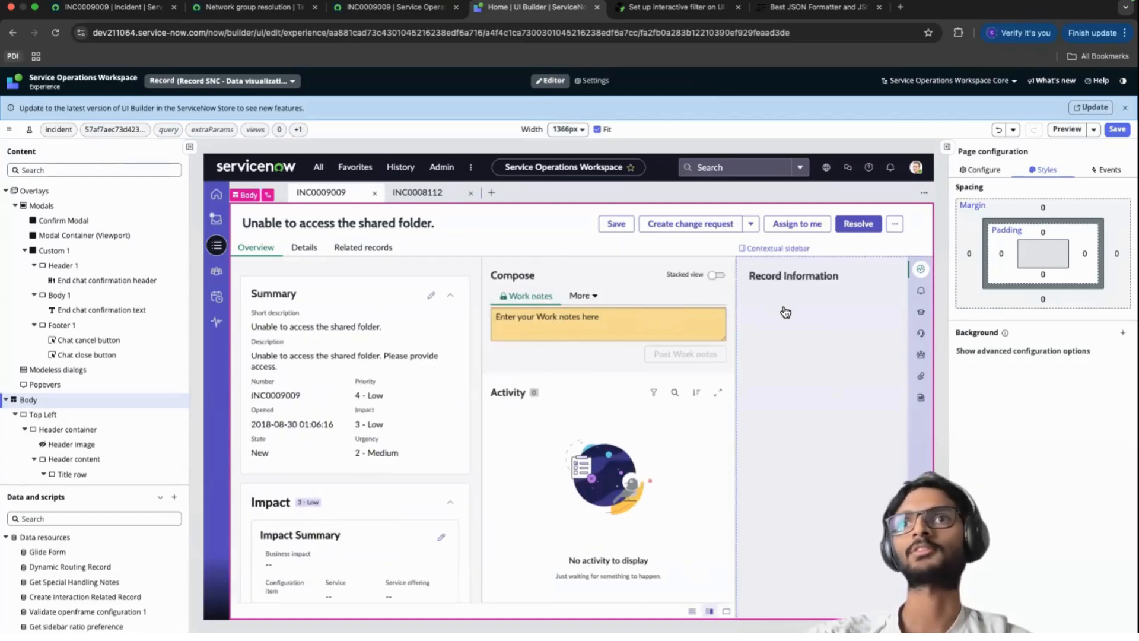
Step: Add a Flexbox layout container before the contextual sidebar in the right pane and move the sidebar inside it
{"action": "left_click", "coordinate": [825, 267]}
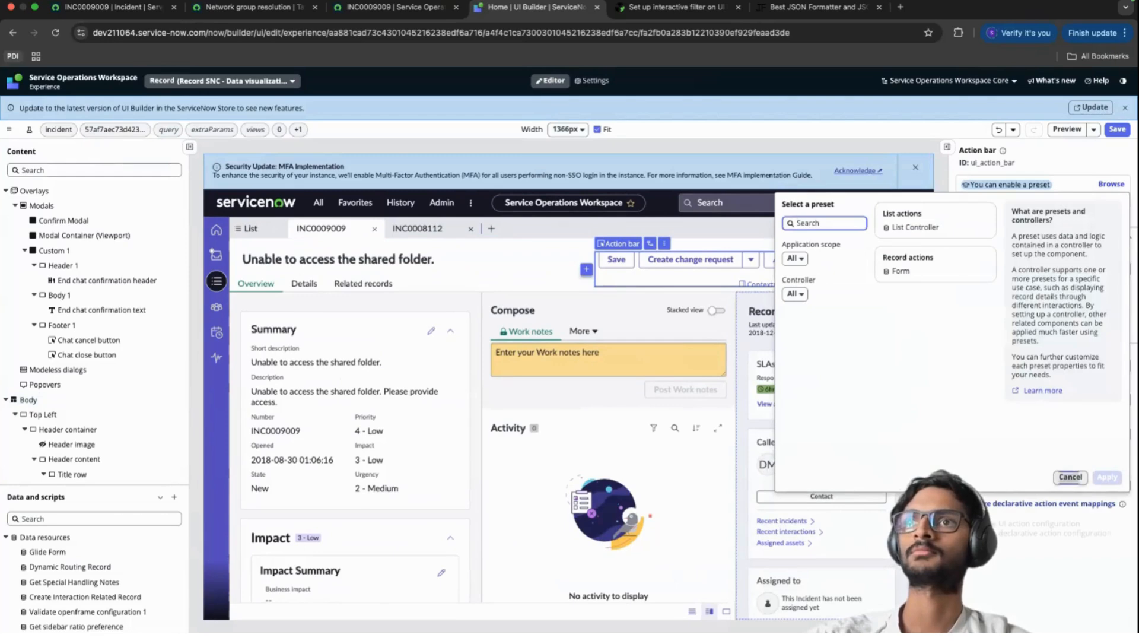
{"action": "left_click", "coordinate": [1071, 477]}
{"action": "left_click", "coordinate": [792, 322]}
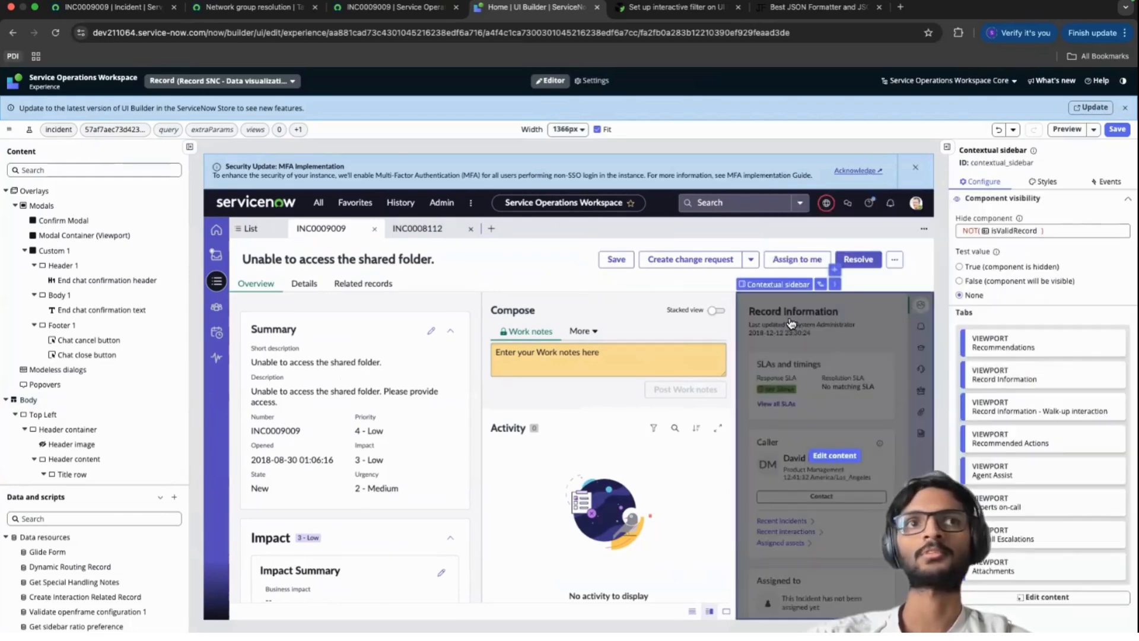
{"action": "scroll", "coordinate": [88, 412], "scroll_direction": "down", "scroll_amount": 5}
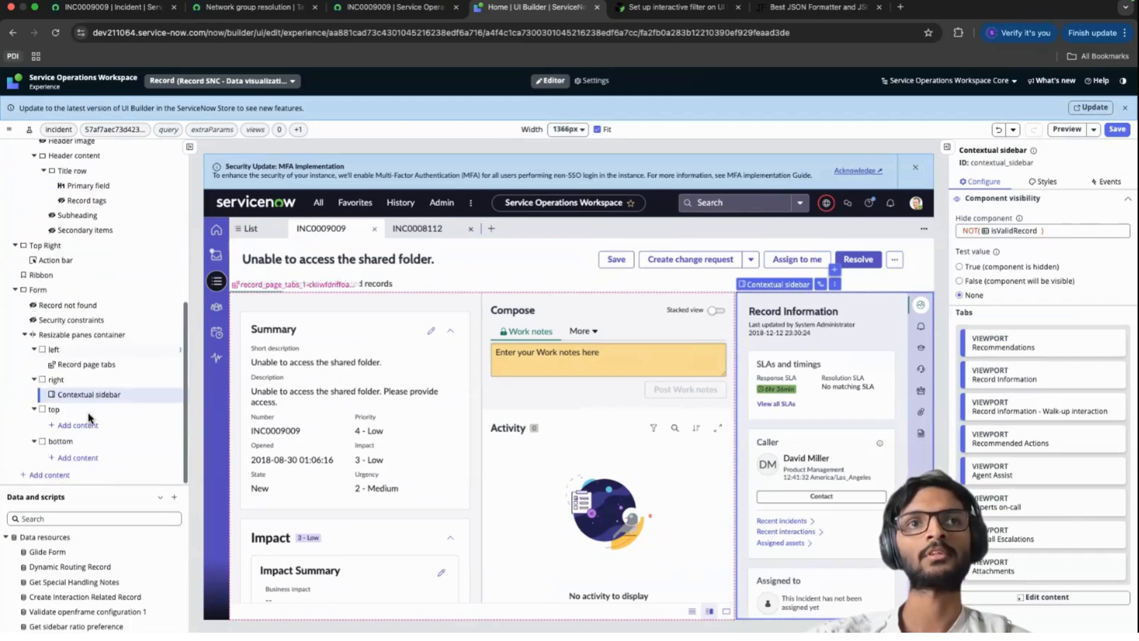
{"action": "left_click", "coordinate": [182, 397]}
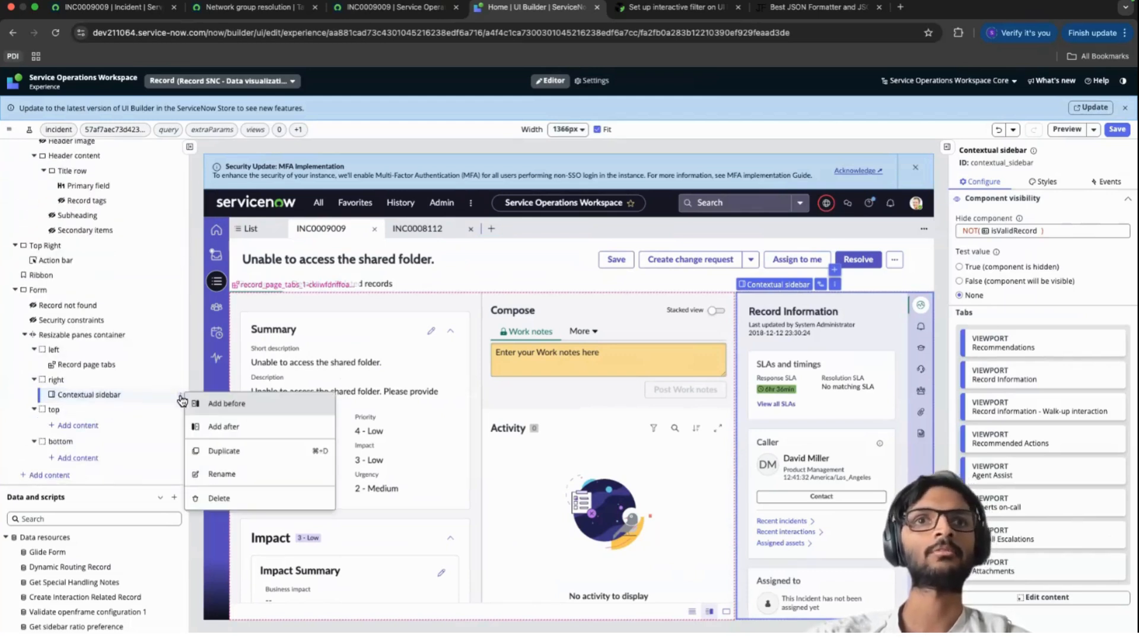
{"action": "left_click", "coordinate": [244, 422]}
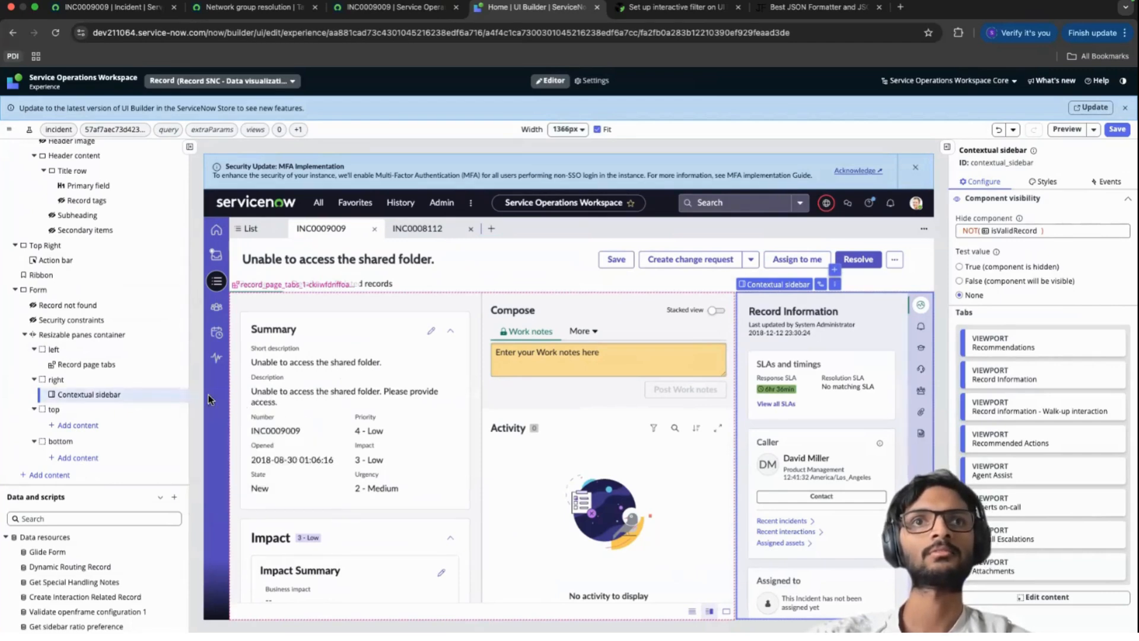
{"action": "left_click", "coordinate": [291, 217]}
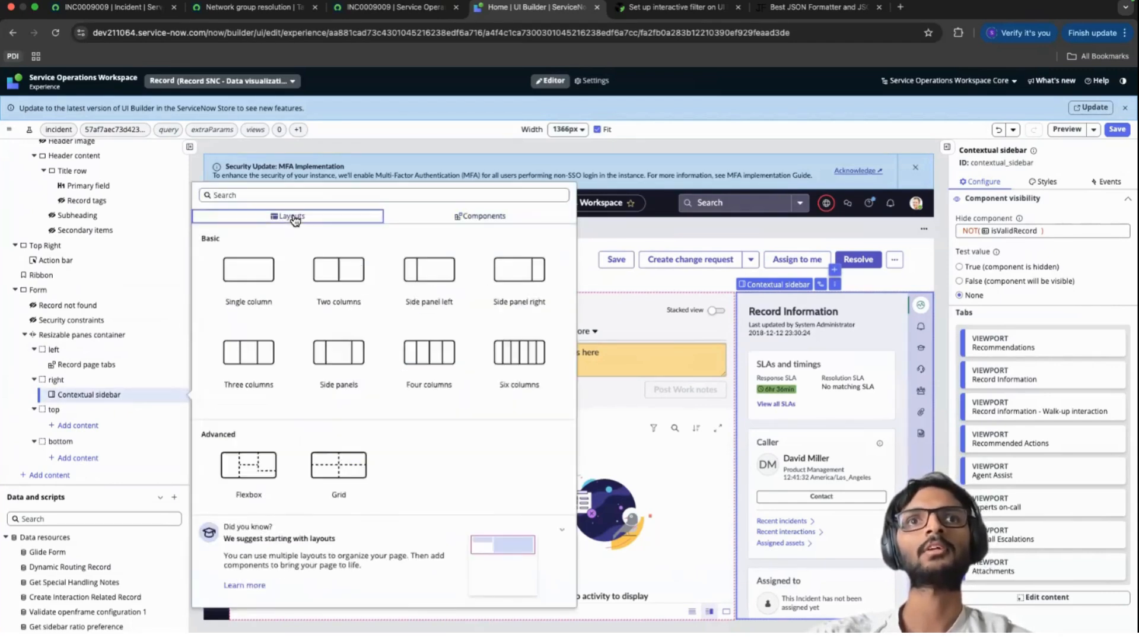
{"action": "left_click", "coordinate": [249, 464]}
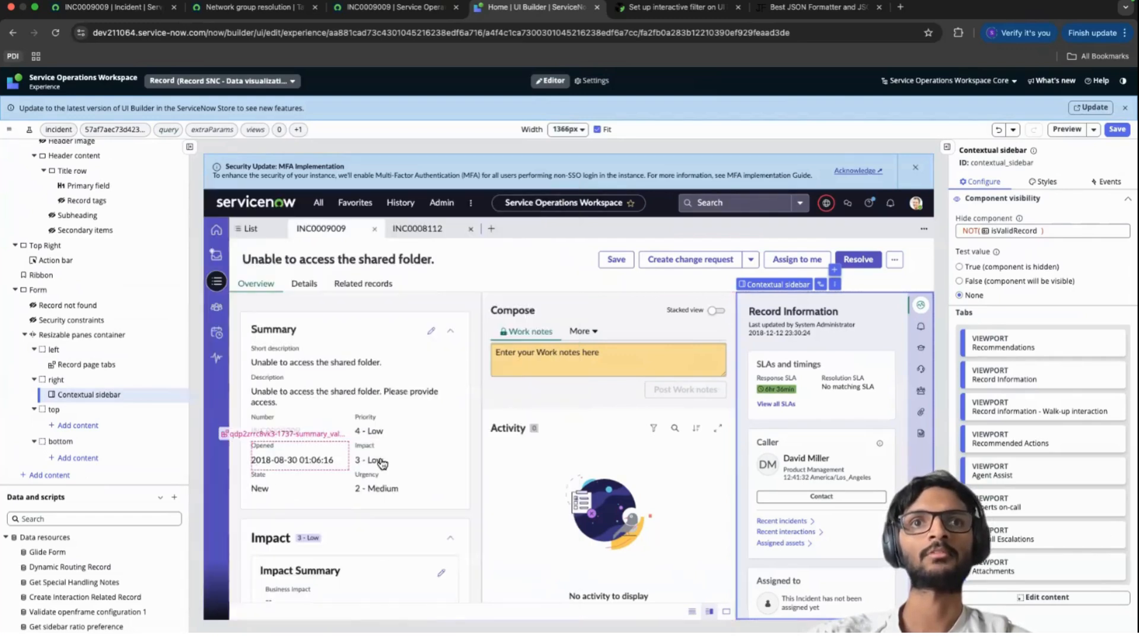
{"action": "left_click_drag", "start_coordinate": [81, 430], "coordinate": [84, 408]}
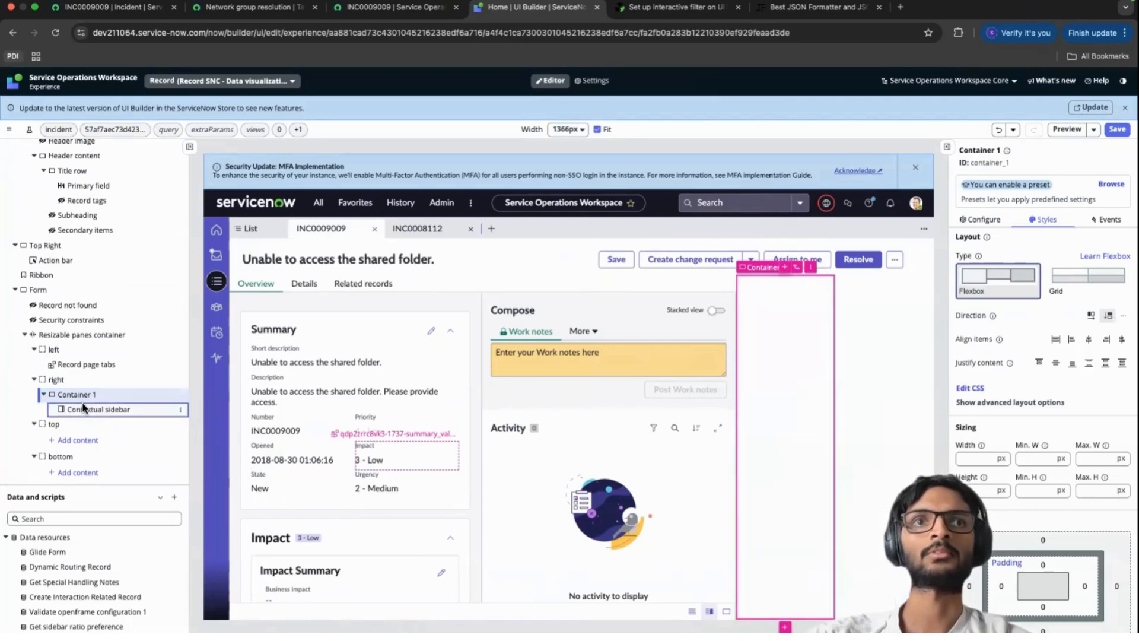
Step: Add a Data visualization component before the contextual sidebar within the new container
{"action": "left_click", "coordinate": [181, 414]}
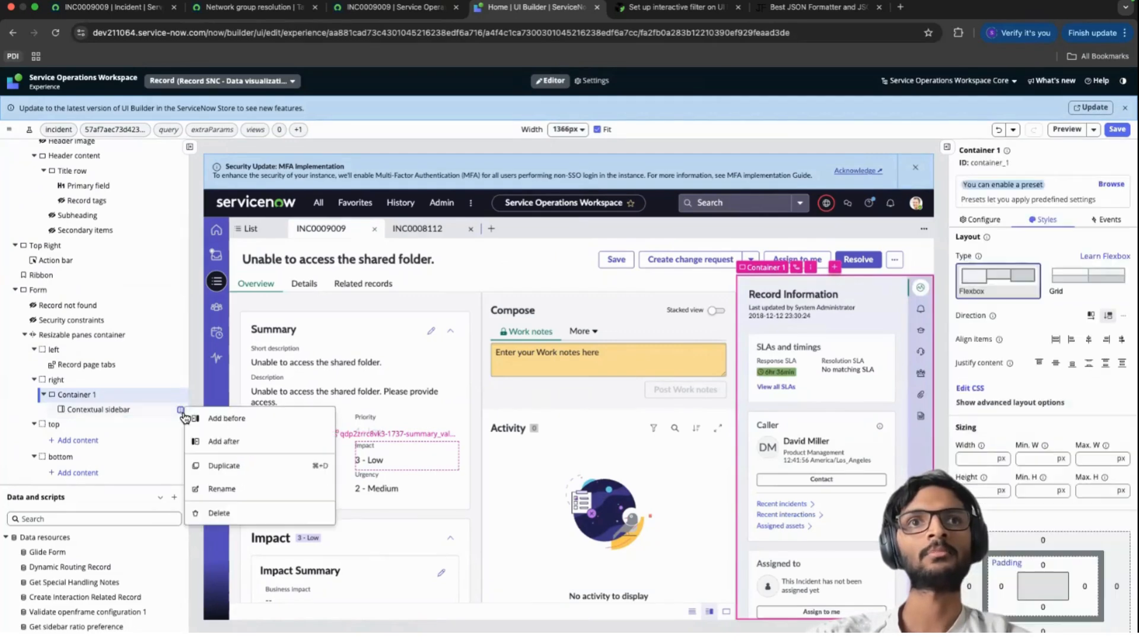
{"action": "left_click", "coordinate": [226, 419]}
{"action": "type", "text": "data"}
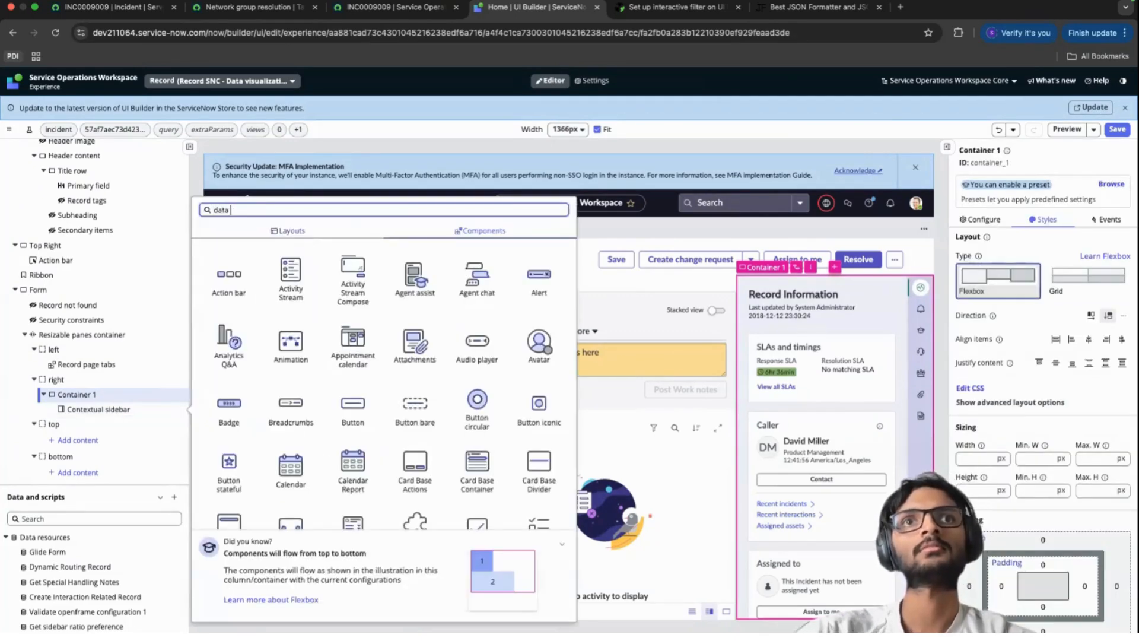
{"action": "type", "text": " vis"}
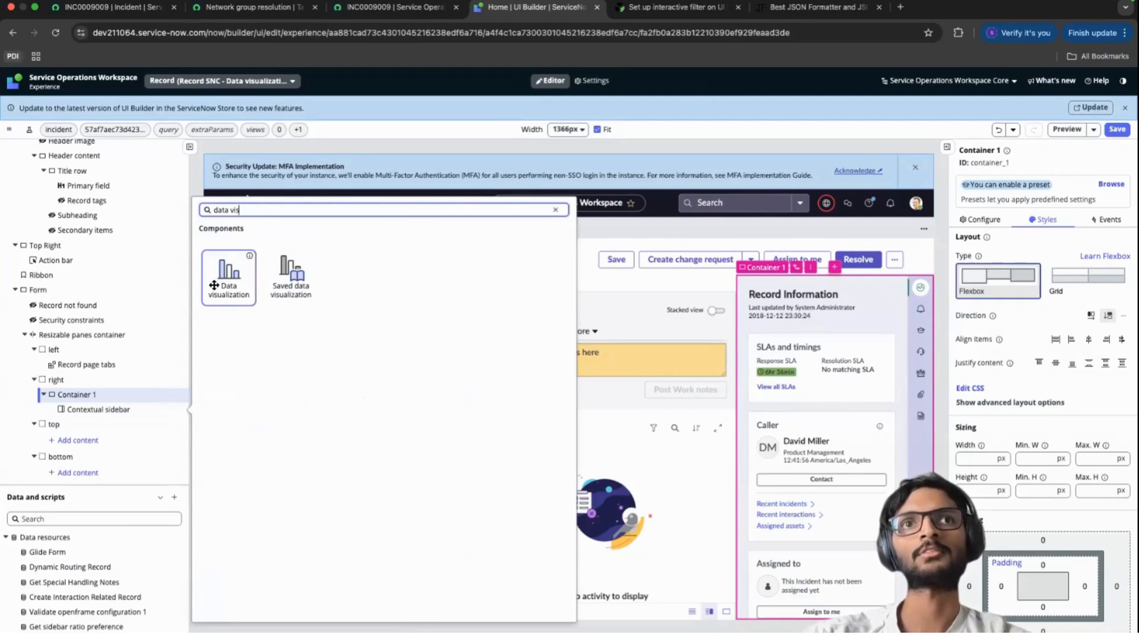
{"action": "left_click", "coordinate": [214, 286]}
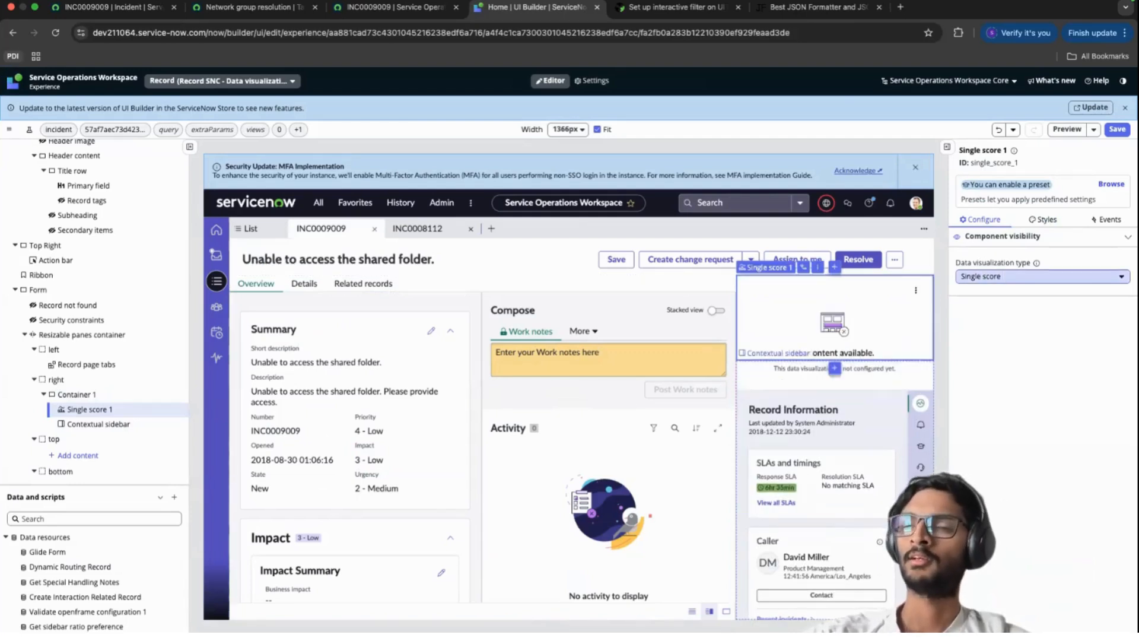
Step: Change the new component's data visualization type to Donut
{"action": "left_click", "coordinate": [1042, 276]}
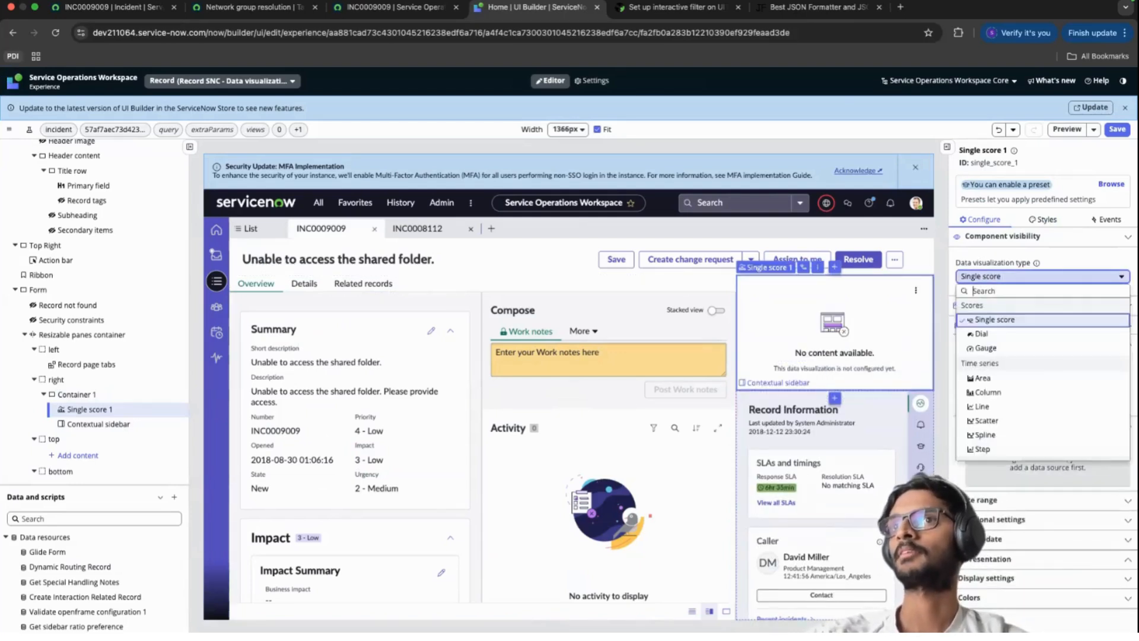
{"action": "key", "text": "Down"}
{"action": "key", "text": "Down"}
{"action": "key", "text": "Down"}
{"action": "key", "text": "Down"}
{"action": "key", "text": "Down"}
{"action": "key", "text": "Down"}
{"action": "key", "text": "Down"}
{"action": "key", "text": "Down"}
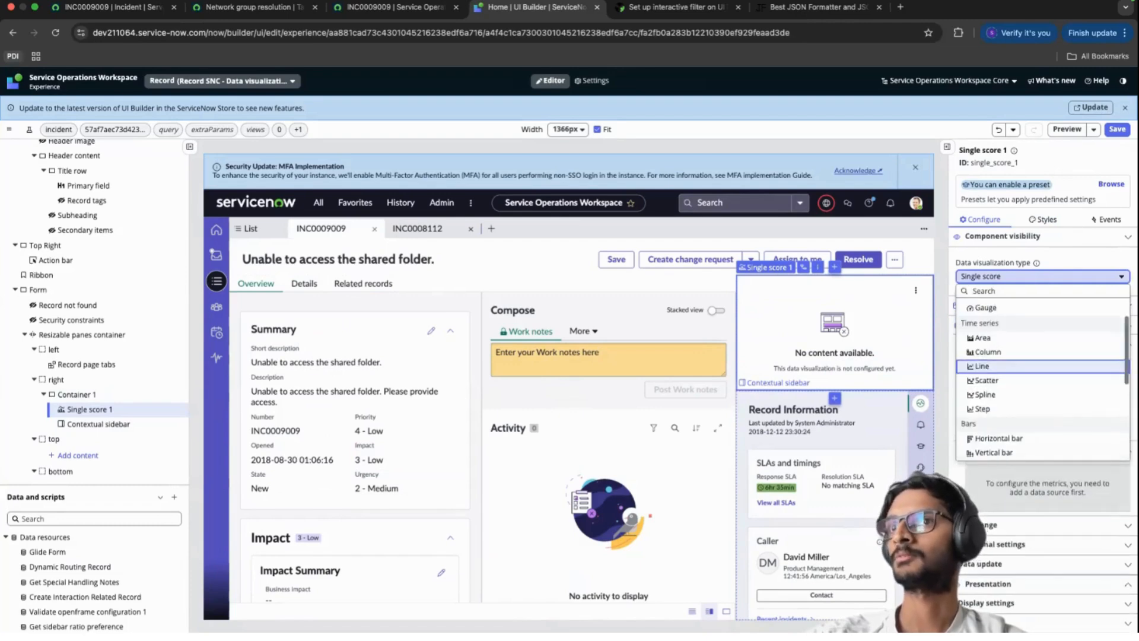
{"action": "key", "text": "Down"}
{"action": "key", "text": "Return"}
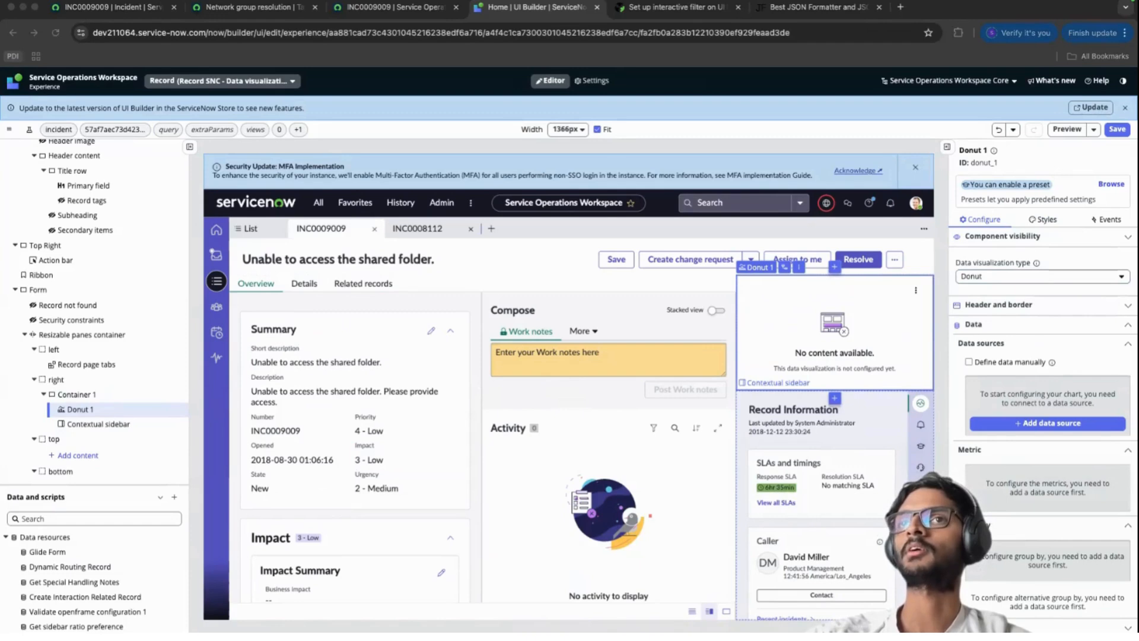
Step: Add the suggested Task SLA [task_sla] table as the donut's data source, without filter conditions
{"action": "left_click", "coordinate": [1048, 424]}
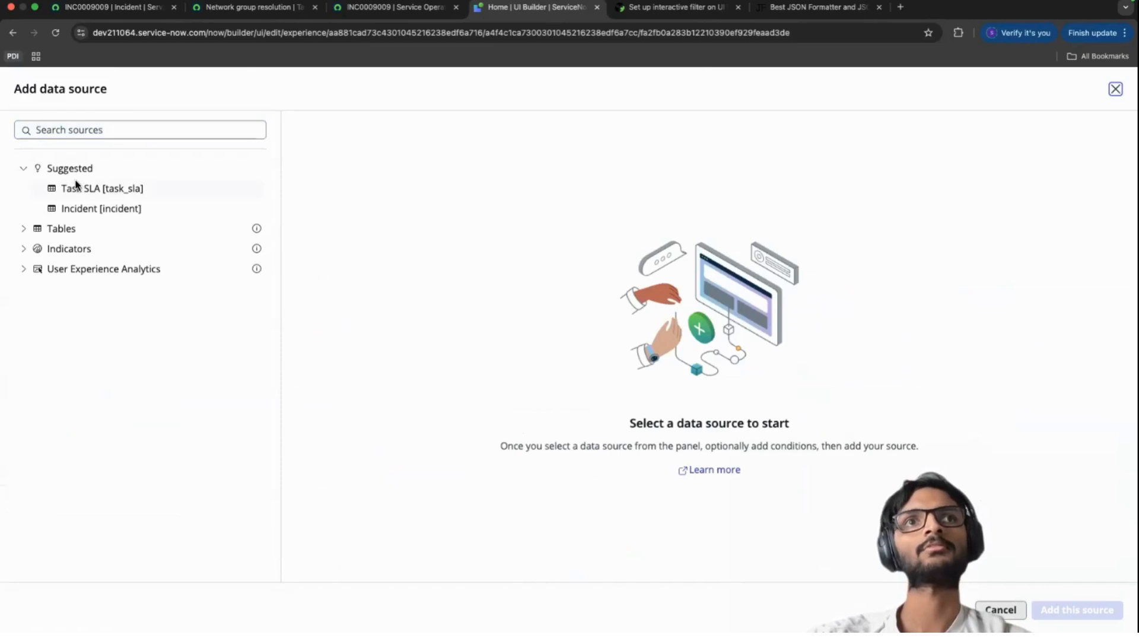
{"action": "left_click", "coordinate": [76, 187]}
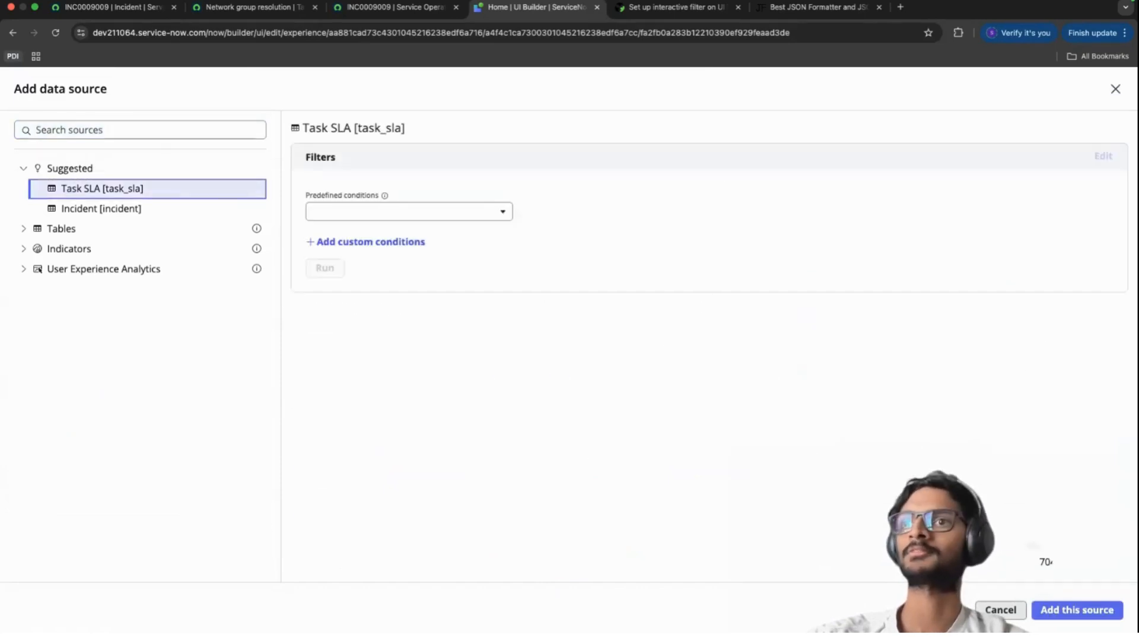
{"action": "left_click", "coordinate": [1077, 610]}
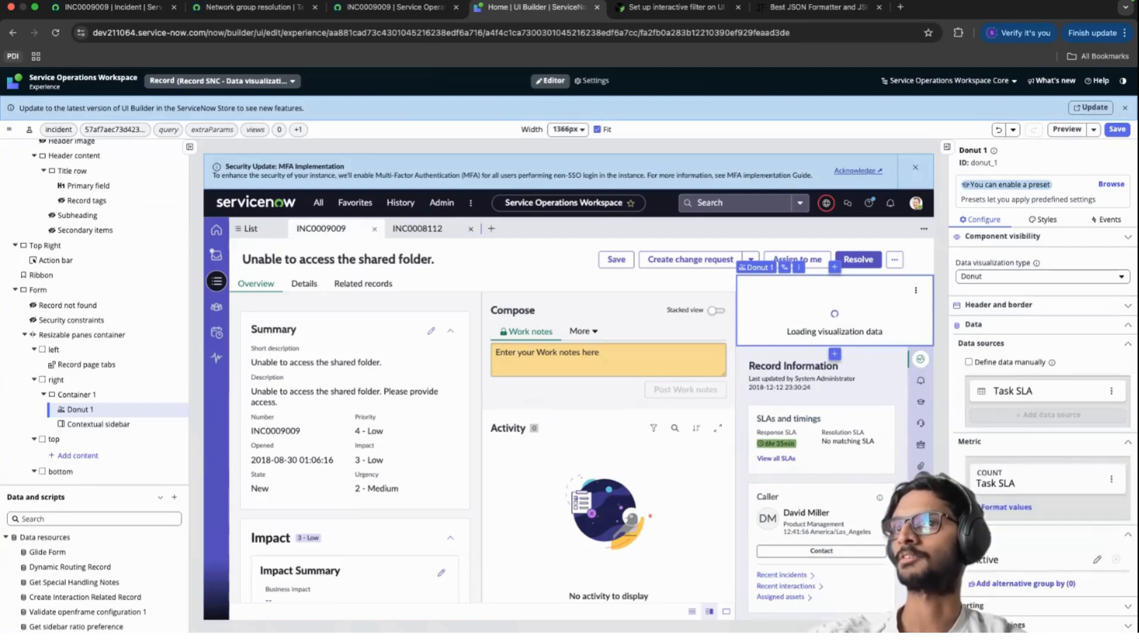
Step: Set the donut's group-by field to SLA definition, keeping a maximum of 10 groups
{"action": "scroll", "coordinate": [1044, 475], "scroll_direction": "down", "scroll_amount": 2}
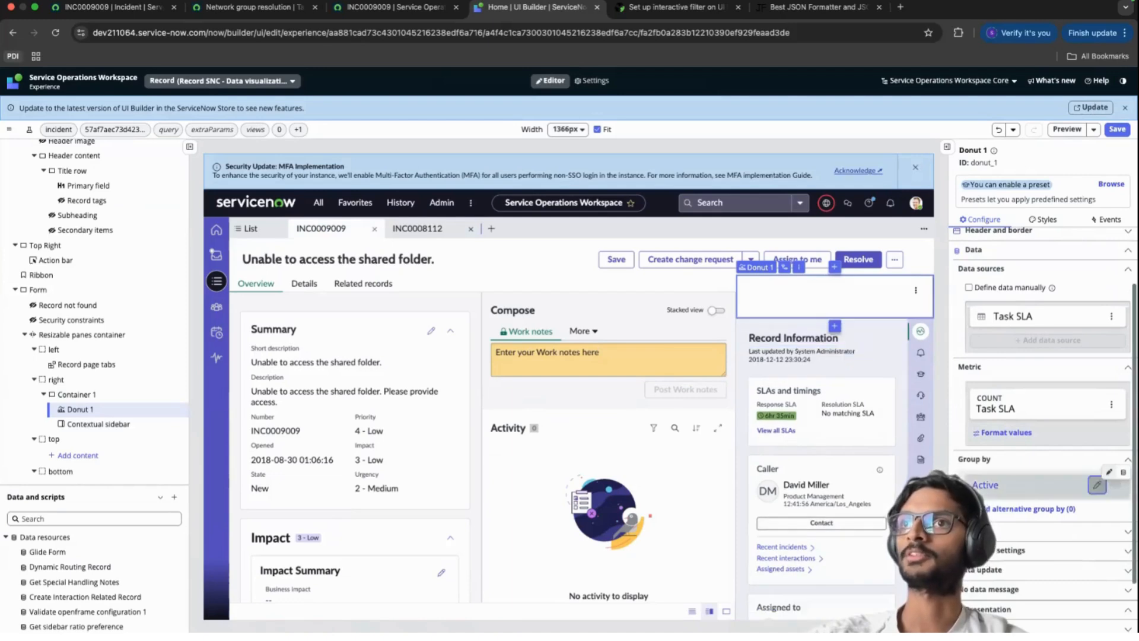
{"action": "left_click", "coordinate": [1097, 485]}
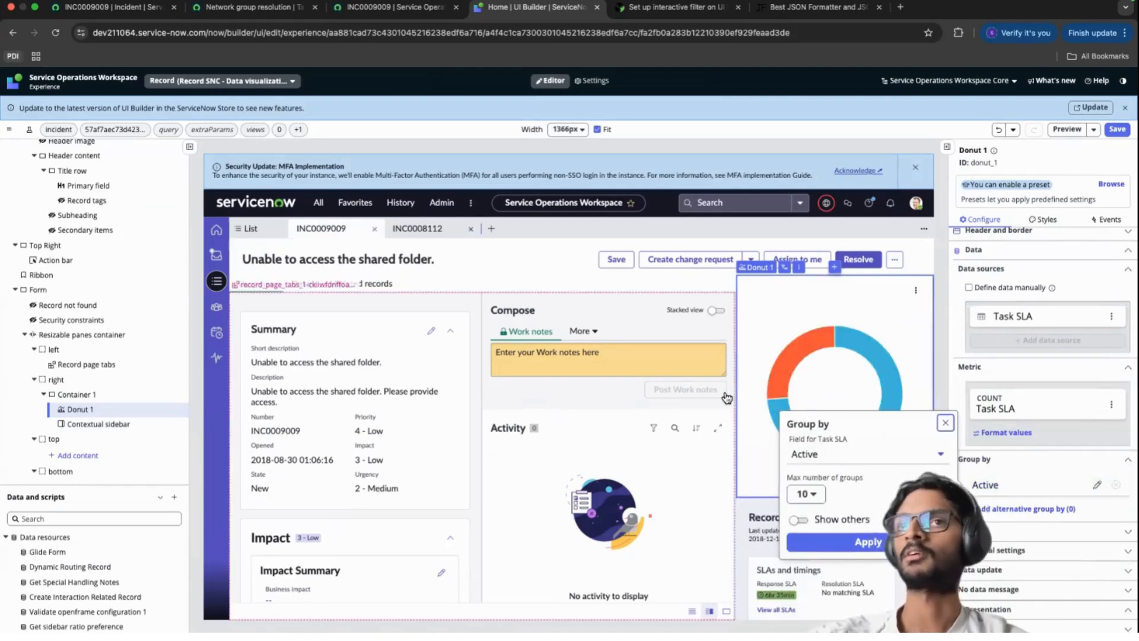
{"action": "left_click", "coordinate": [825, 455]}
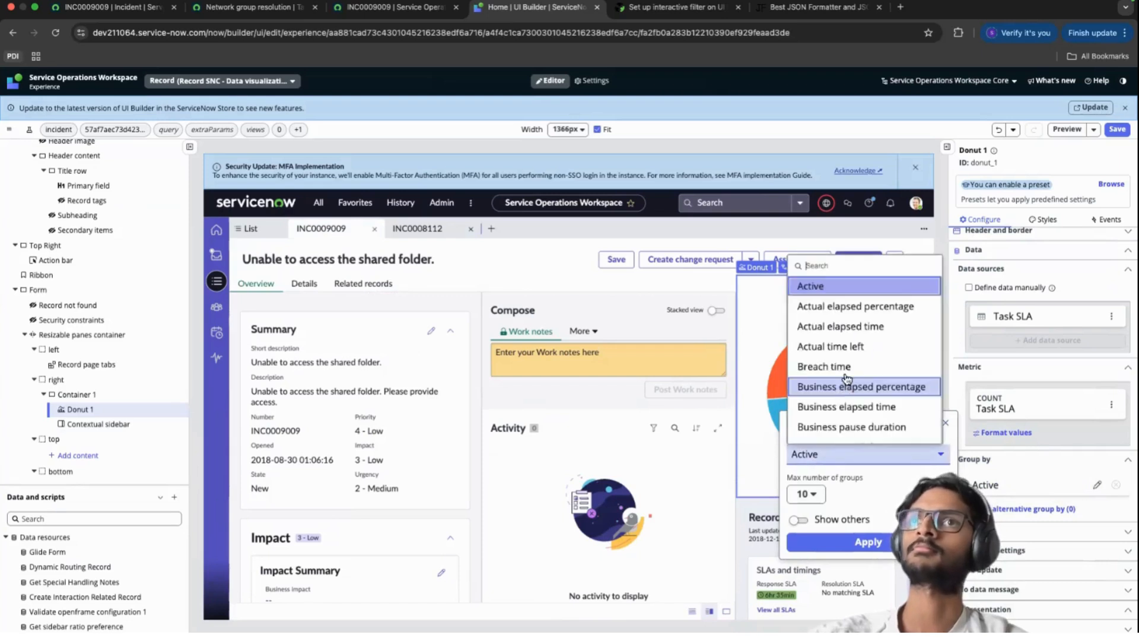
{"action": "type", "text": "sla def"}
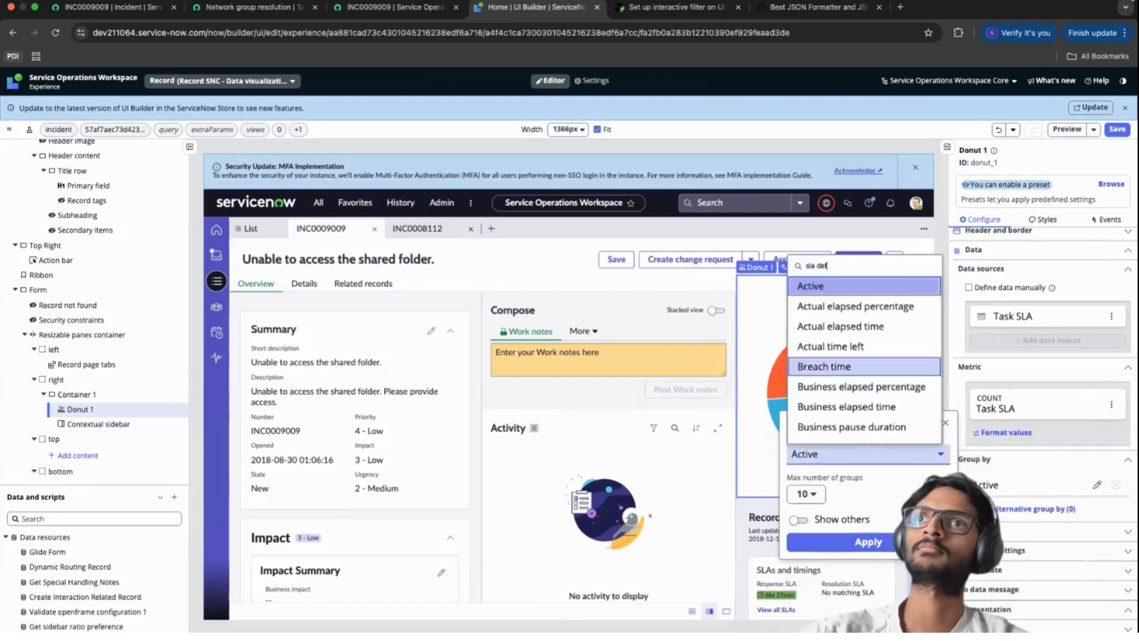
{"action": "left_click", "coordinate": [845, 306]}
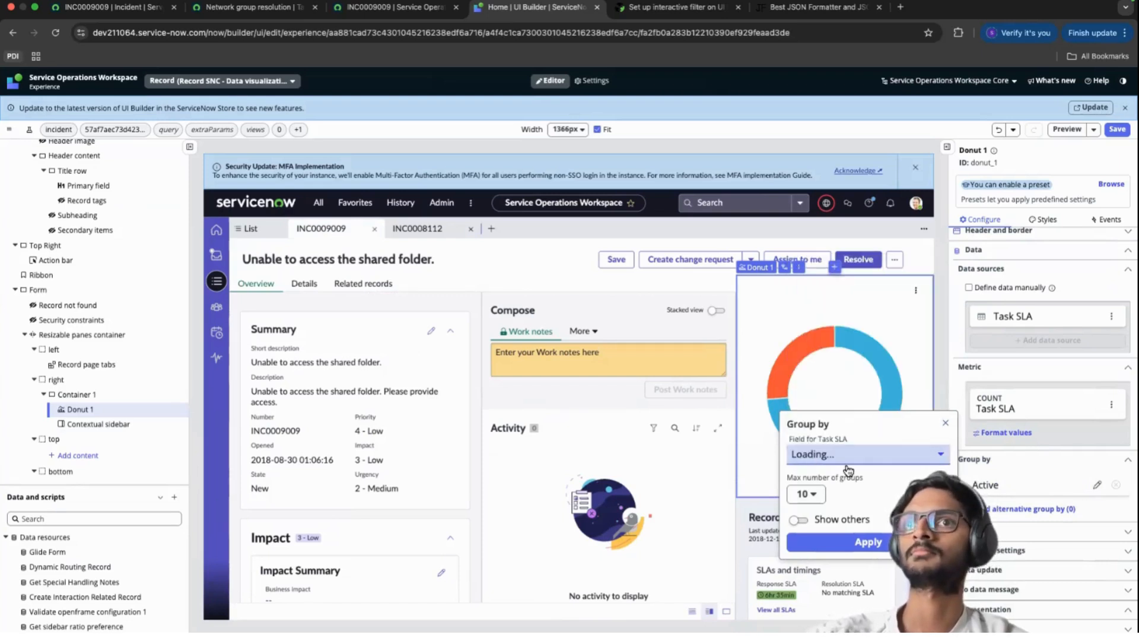
{"action": "left_click", "coordinate": [852, 542]}
Step: Check the donut's remaining configuration sections and save the page variant
{"action": "scroll", "coordinate": [1044, 416], "scroll_direction": "down", "scroll_amount": 3}
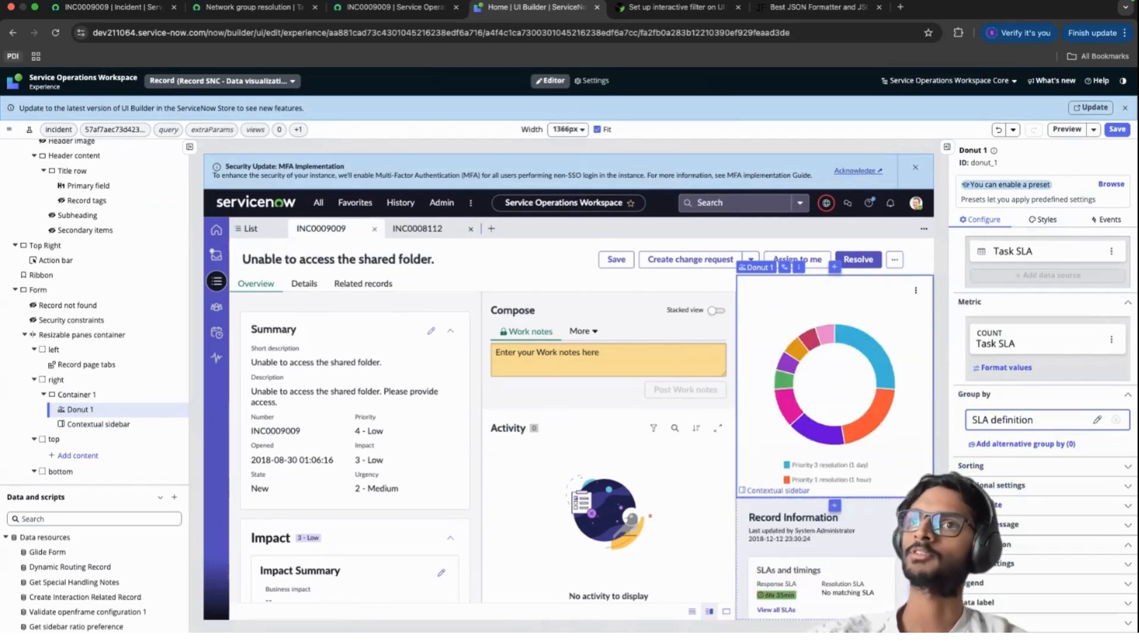
{"action": "left_click", "coordinate": [985, 506]}
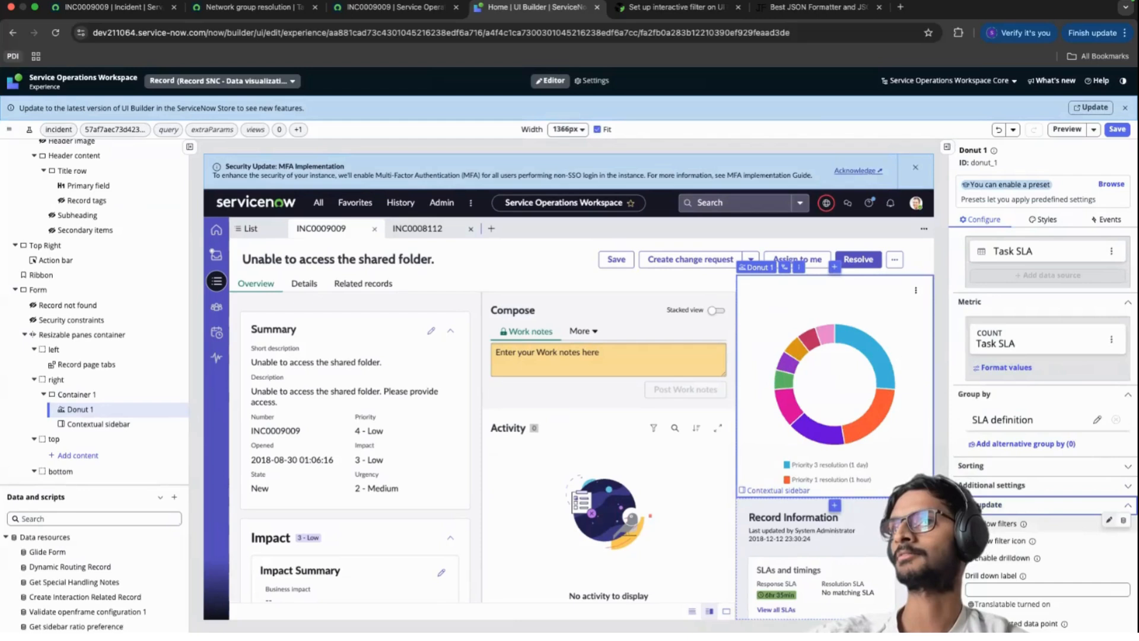
{"action": "left_click", "coordinate": [985, 505]}
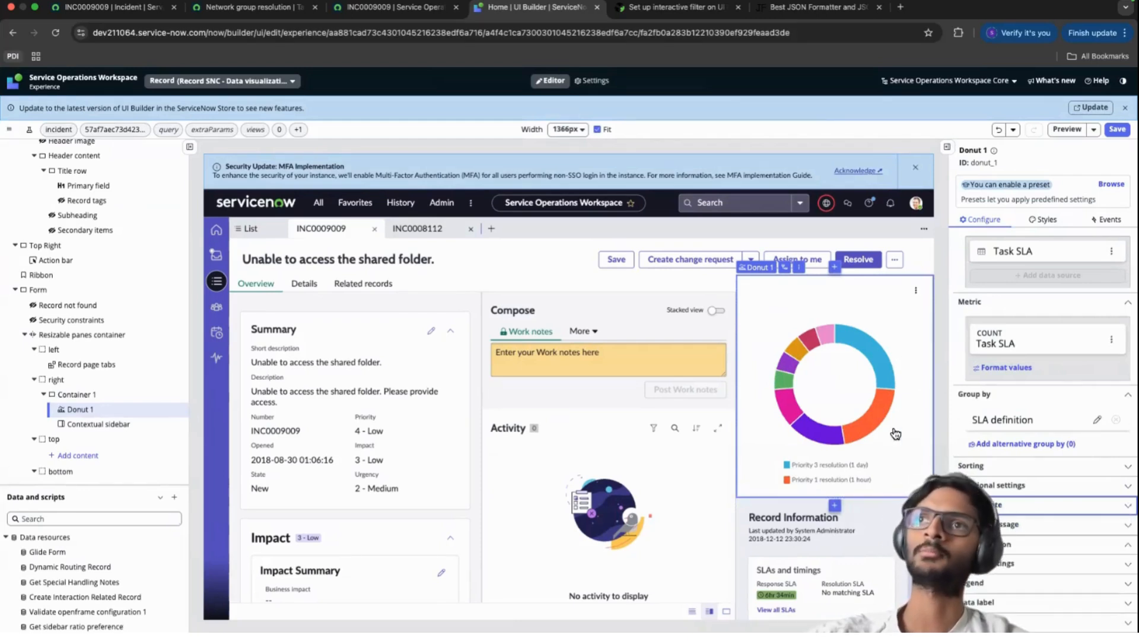
{"action": "scroll", "coordinate": [1045, 385], "scroll_direction": "up", "scroll_amount": 3}
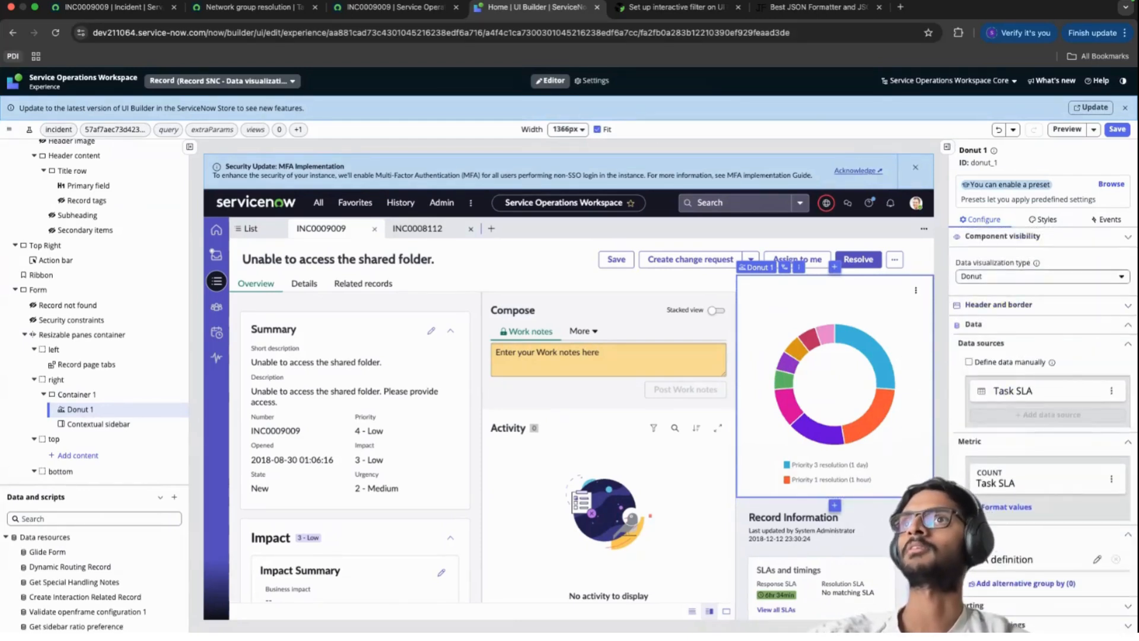
{"action": "left_click", "coordinate": [1118, 129]}
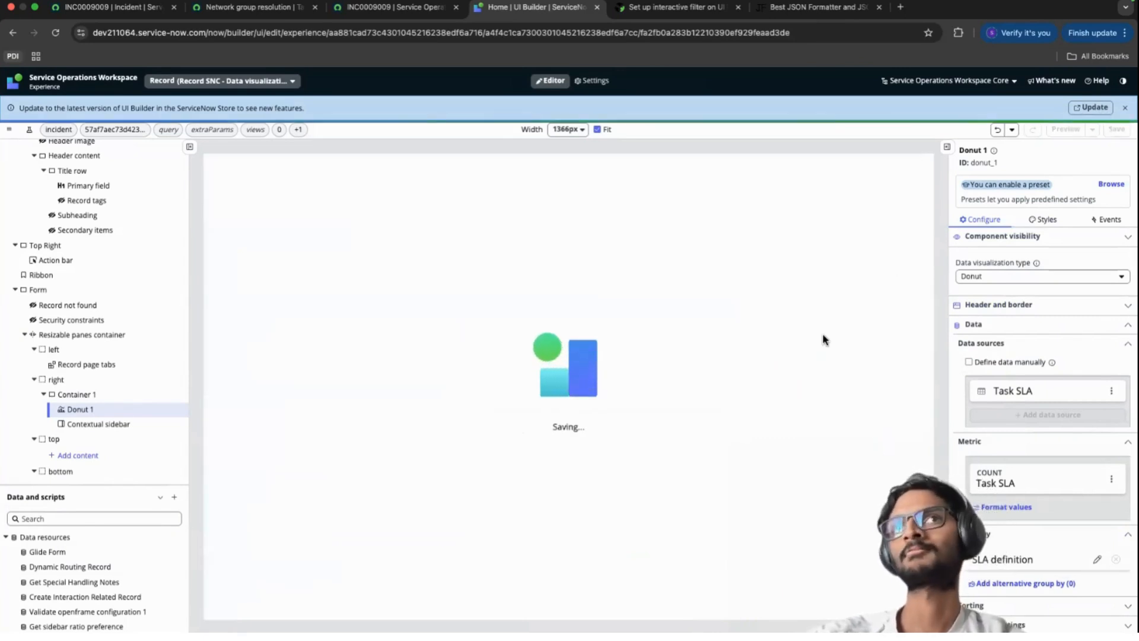
Step: Add a Filter component before the donut in the right pane's container
{"action": "left_click", "coordinate": [181, 411]}
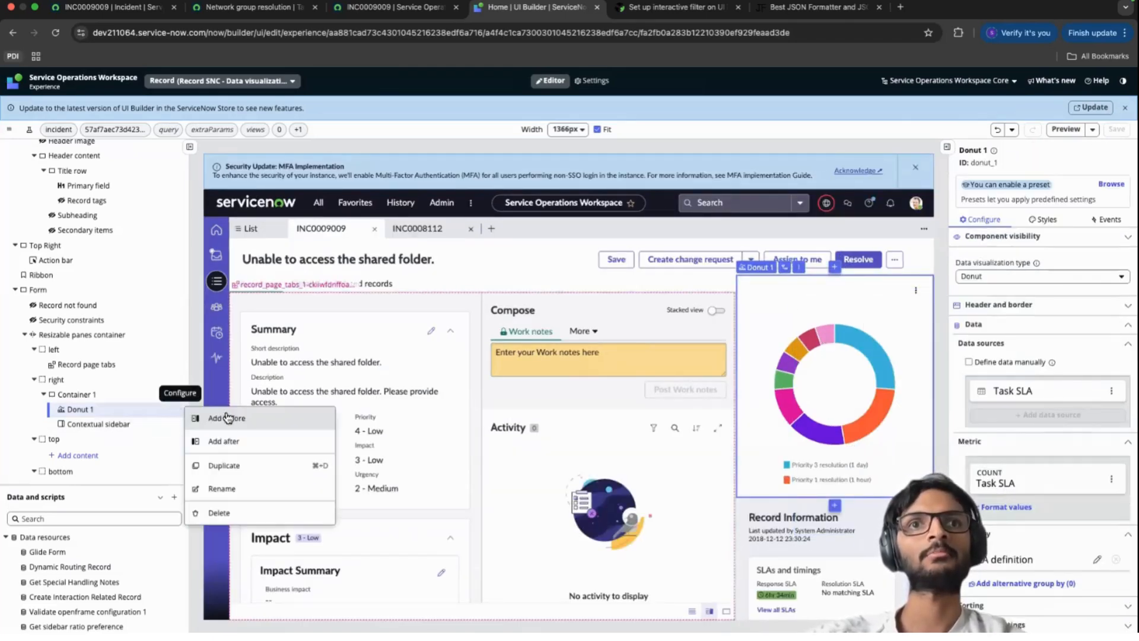
{"action": "left_click", "coordinate": [232, 419]}
{"action": "type", "text": "filter"}
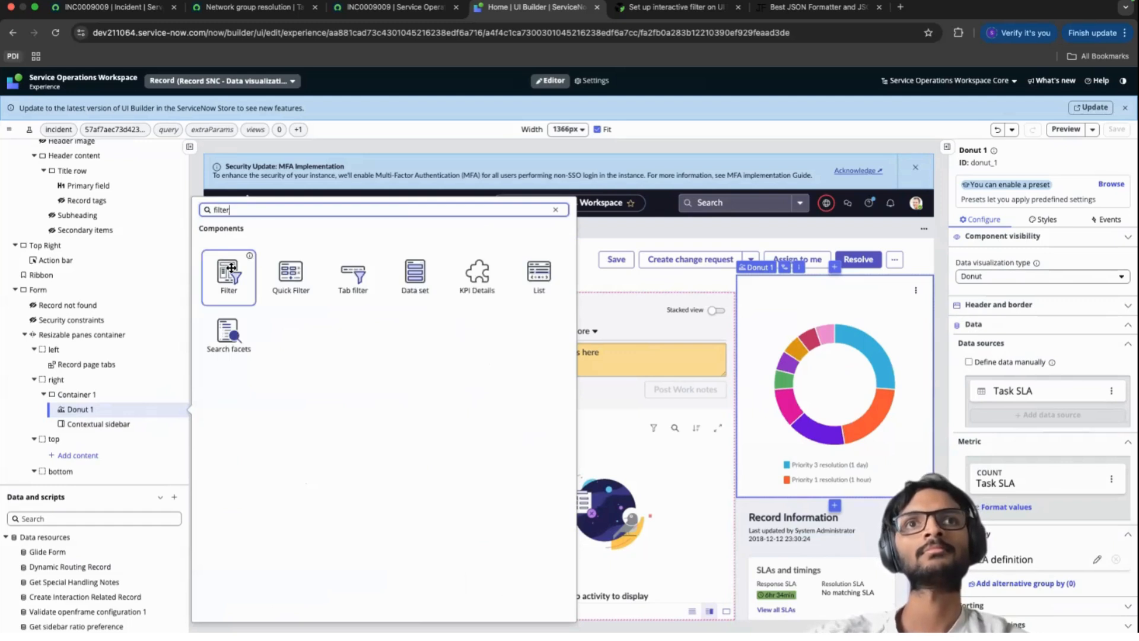
{"action": "left_click", "coordinate": [246, 282]}
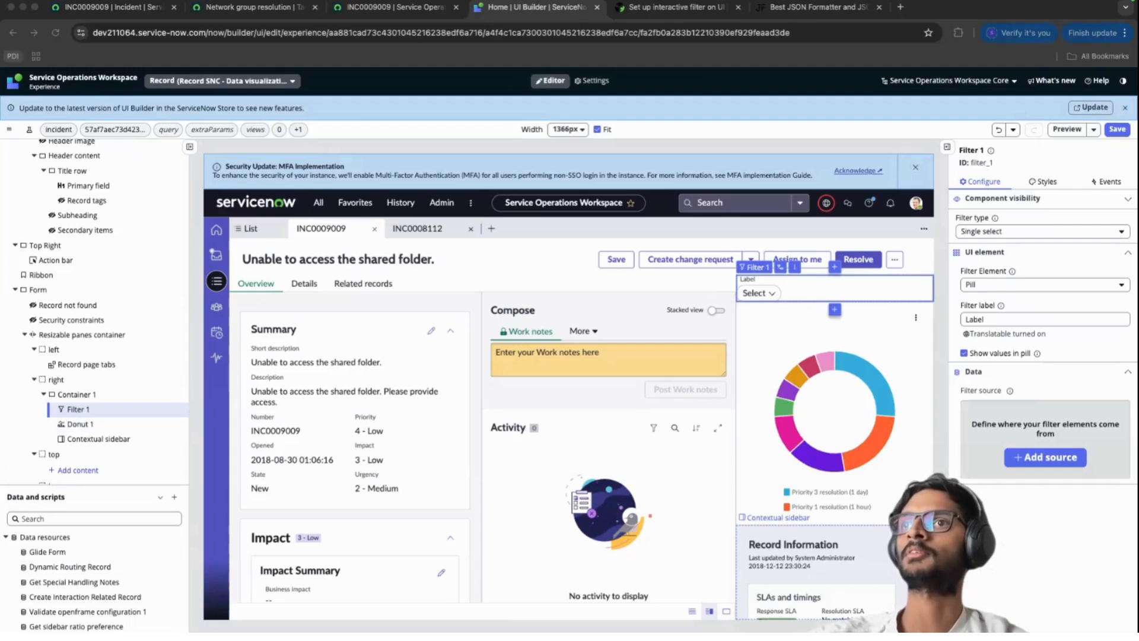
Step: Add the Task [task] table as the filter component's source, leaving its field unselected
{"action": "left_click", "coordinate": [1046, 457]}
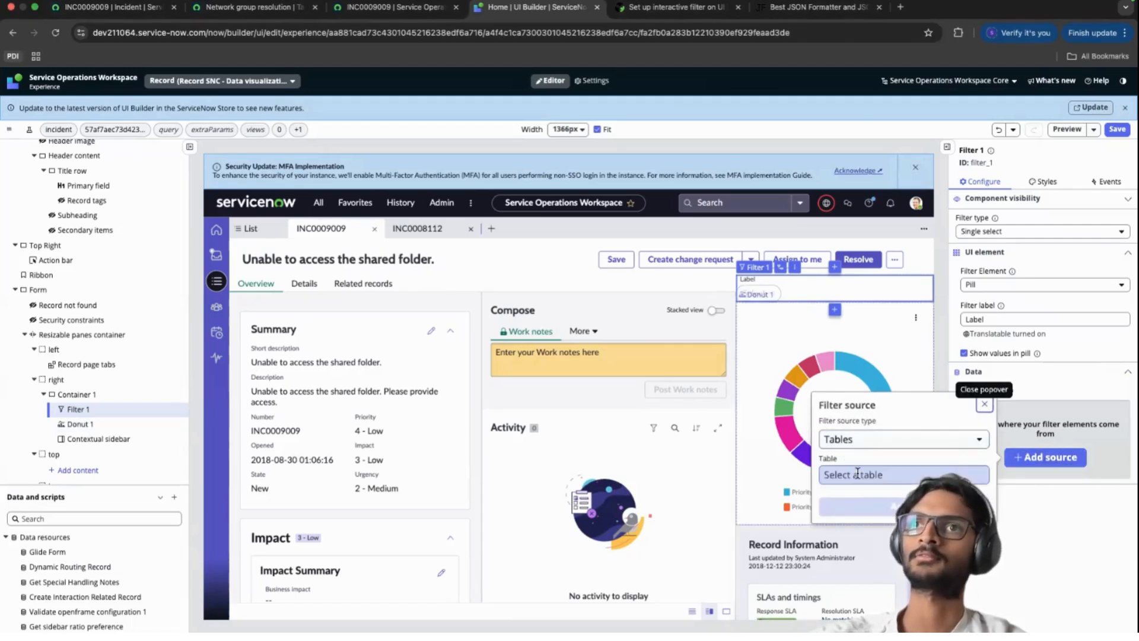
{"action": "left_click", "coordinate": [855, 475]}
{"action": "type", "text": "task"}
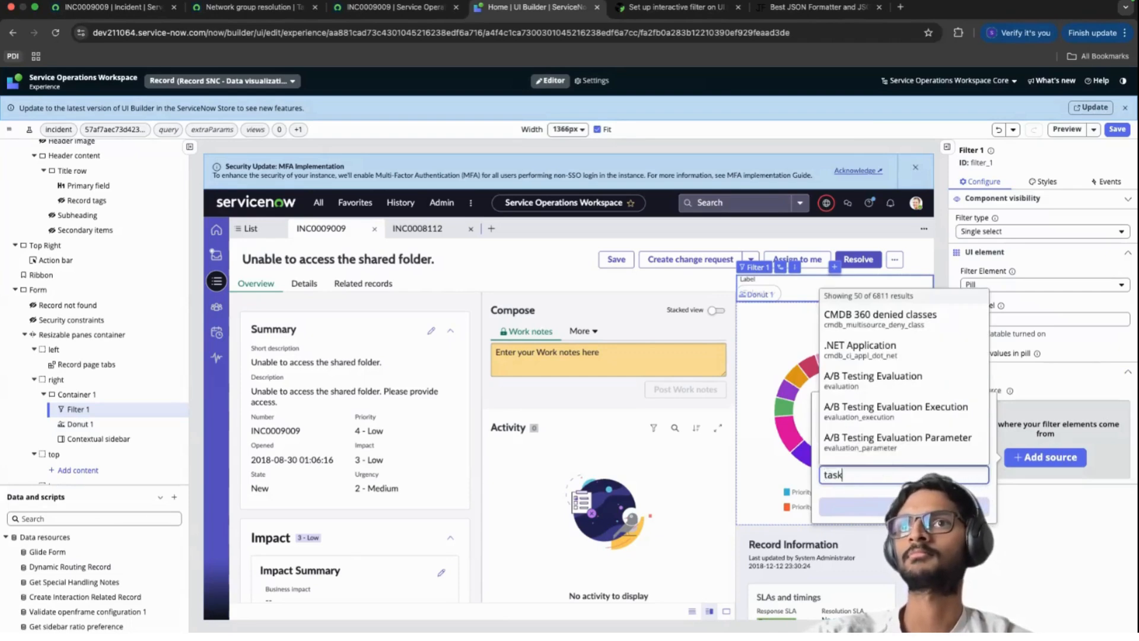
{"action": "scroll", "coordinate": [858, 403], "scroll_direction": "down", "scroll_amount": 10}
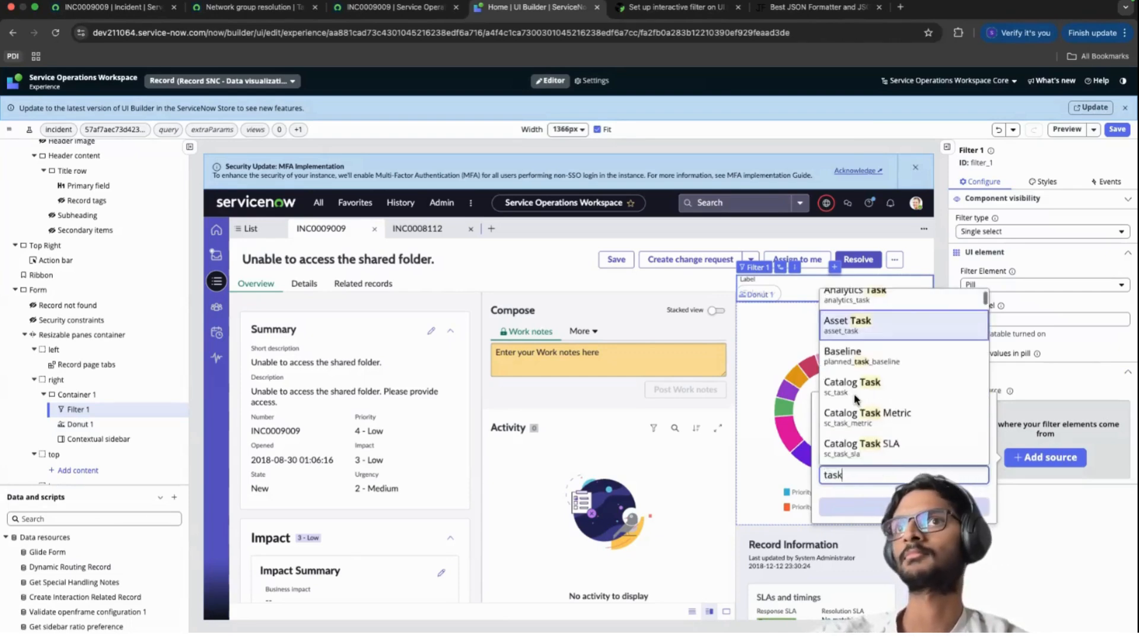
{"action": "scroll", "coordinate": [855, 396], "scroll_direction": "down", "scroll_amount": 8}
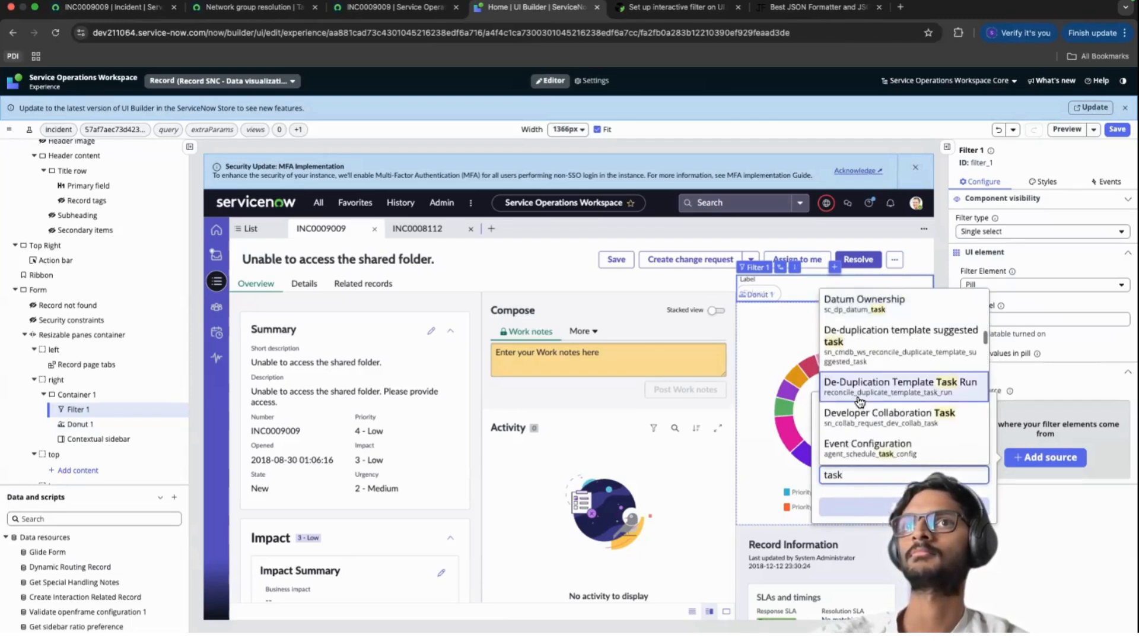
{"action": "scroll", "coordinate": [854, 396], "scroll_direction": "down", "scroll_amount": 10}
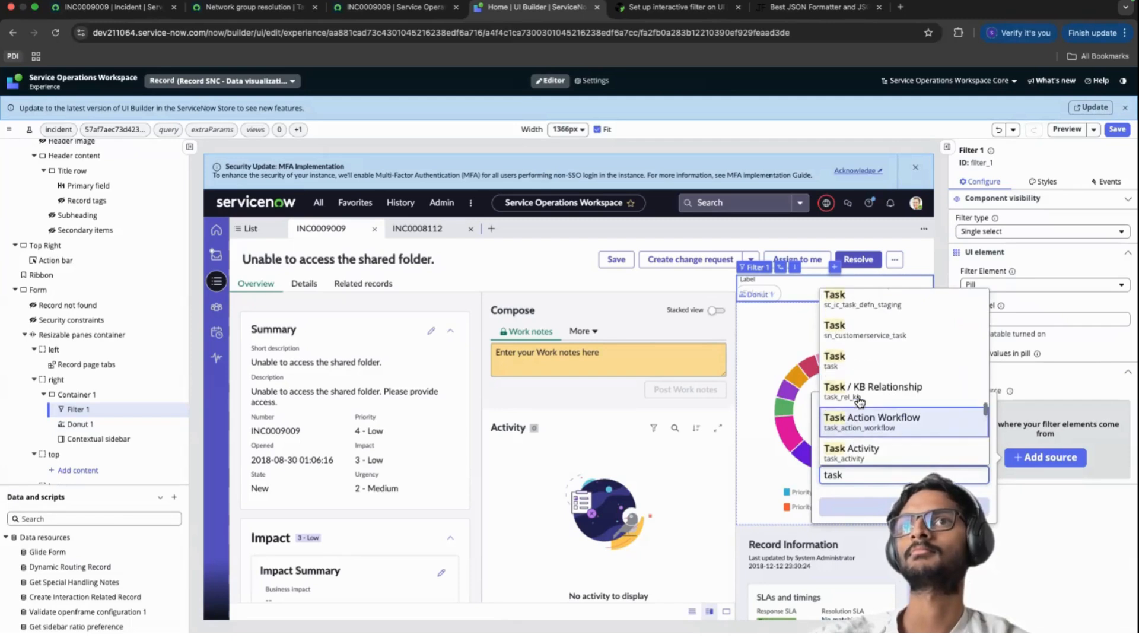
{"action": "left_click", "coordinate": [864, 363]}
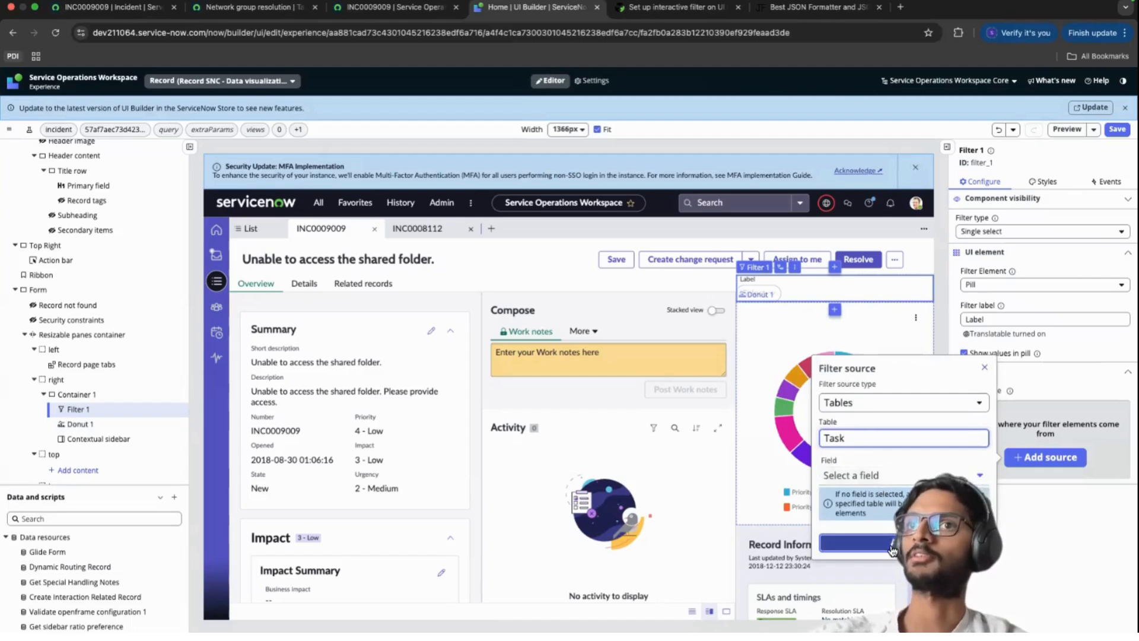
{"action": "left_click", "coordinate": [867, 542]}
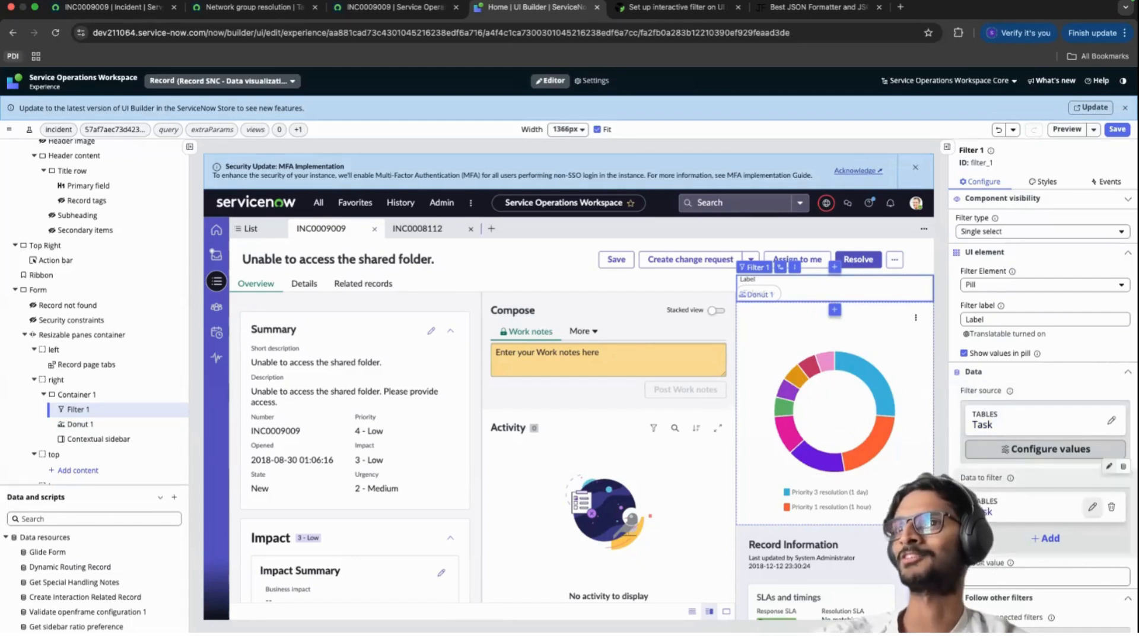
Step: Set the filter's data to filter to the Task field of the Task SLA [task_sla] table and save the page variant
{"action": "left_click", "coordinate": [1092, 506]}
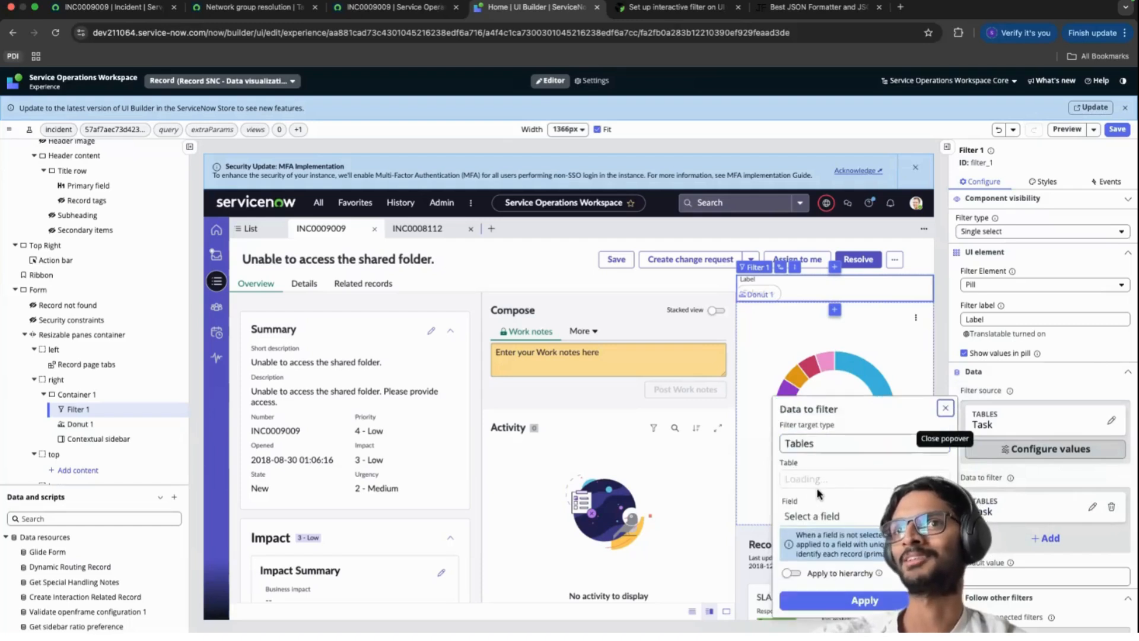
{"action": "left_click", "coordinate": [813, 478]}
{"action": "type", "text": "sla"}
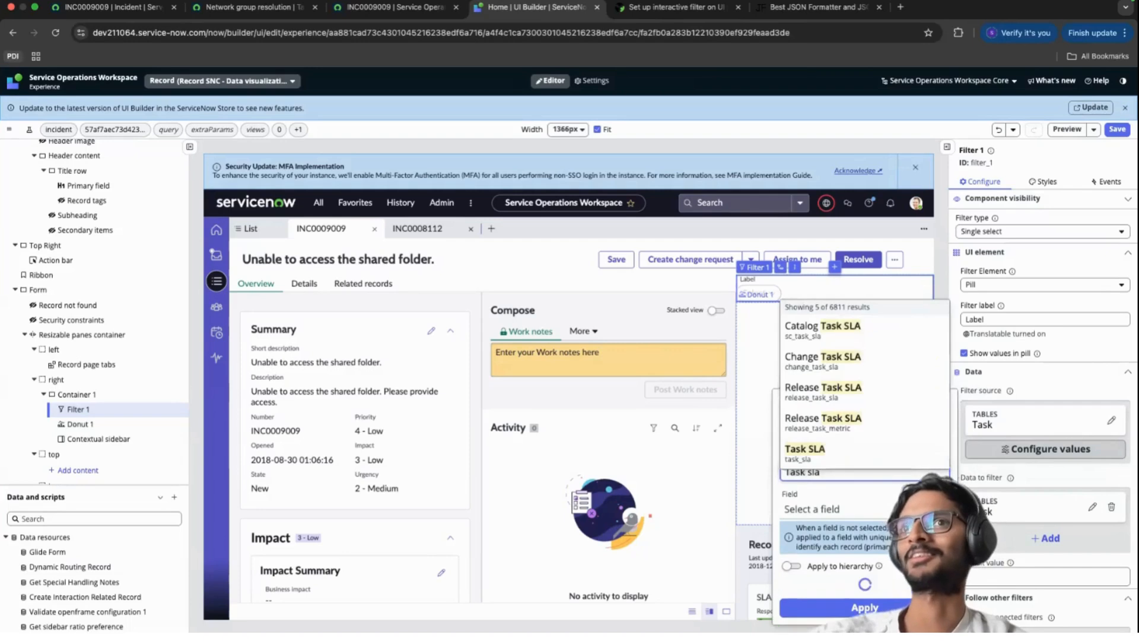
{"action": "left_click", "coordinate": [821, 462]}
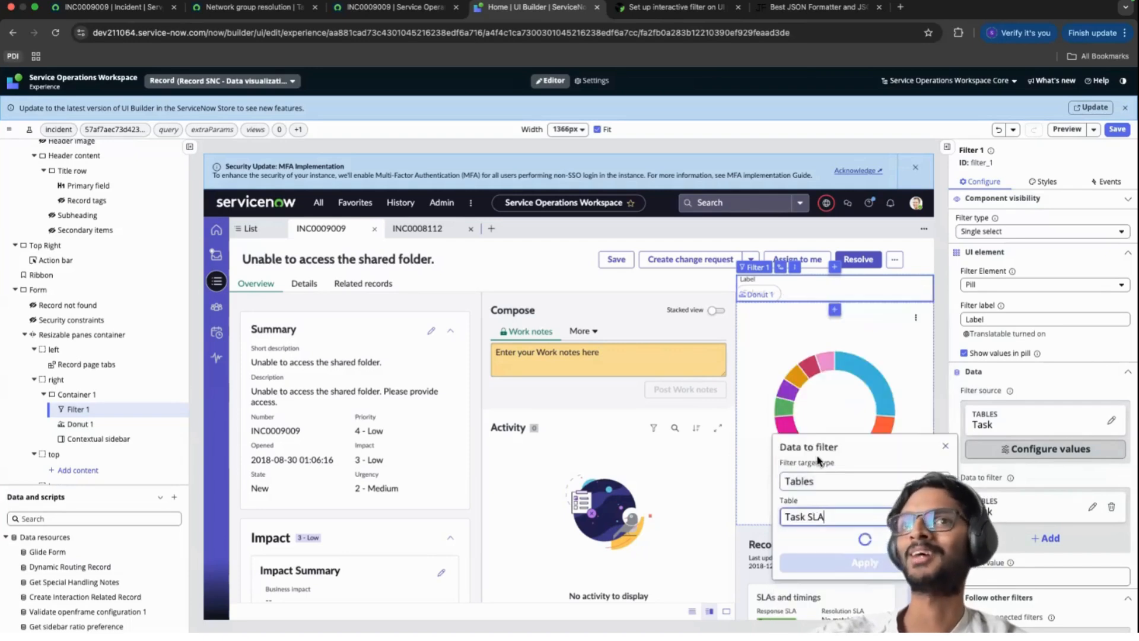
{"action": "left_click", "coordinate": [834, 517]}
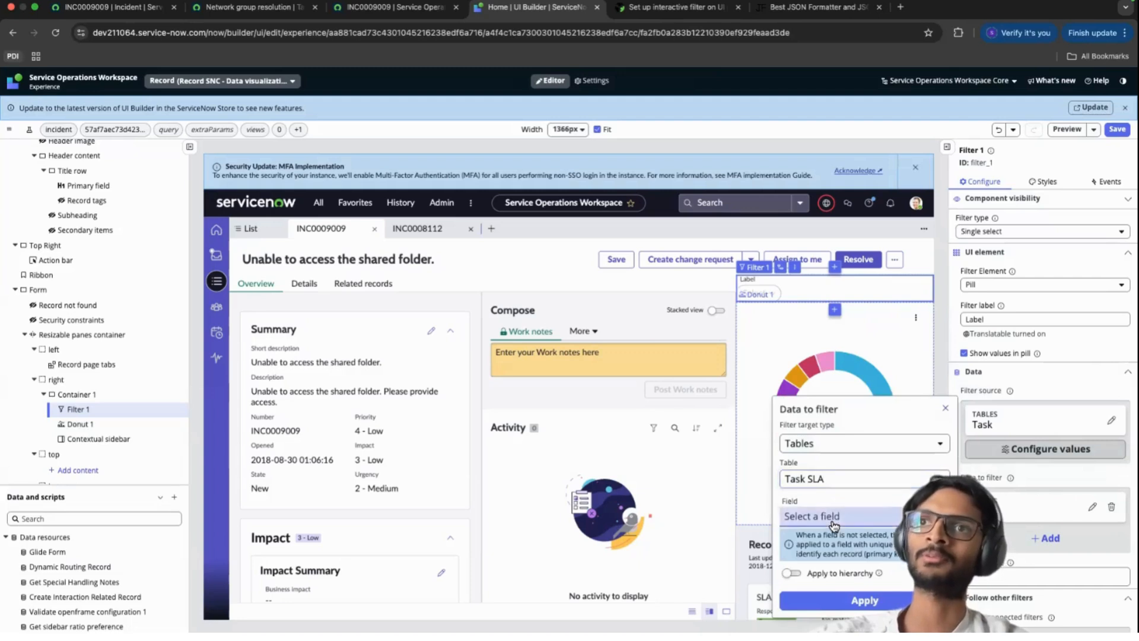
{"action": "left_click", "coordinate": [836, 388]}
{"action": "left_click", "coordinate": [851, 607]}
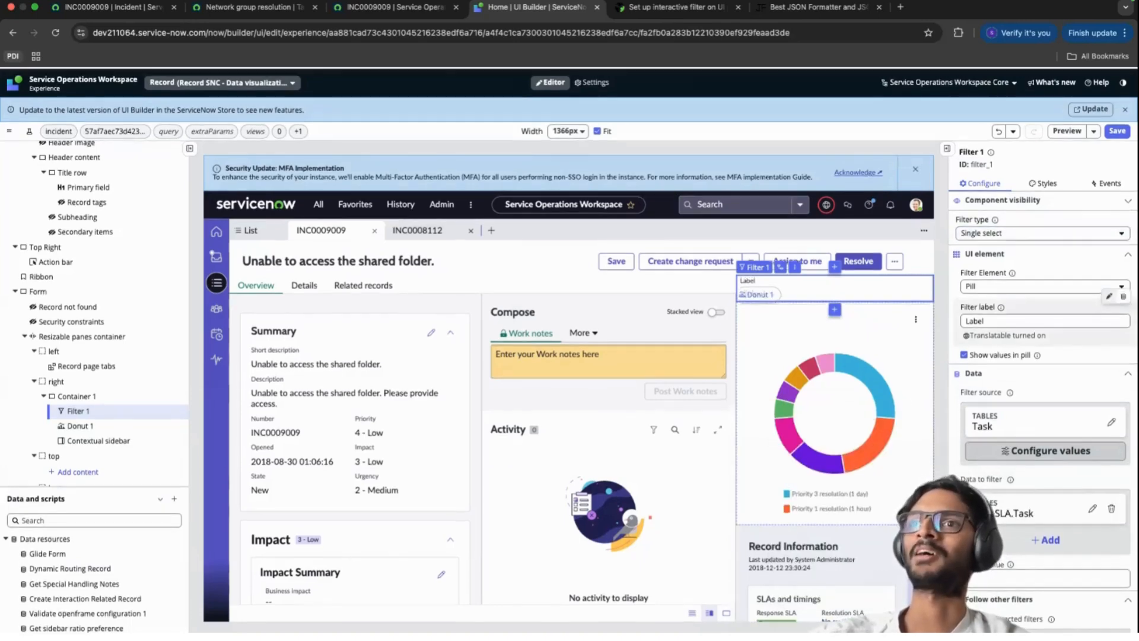
{"action": "left_click", "coordinate": [1118, 129]}
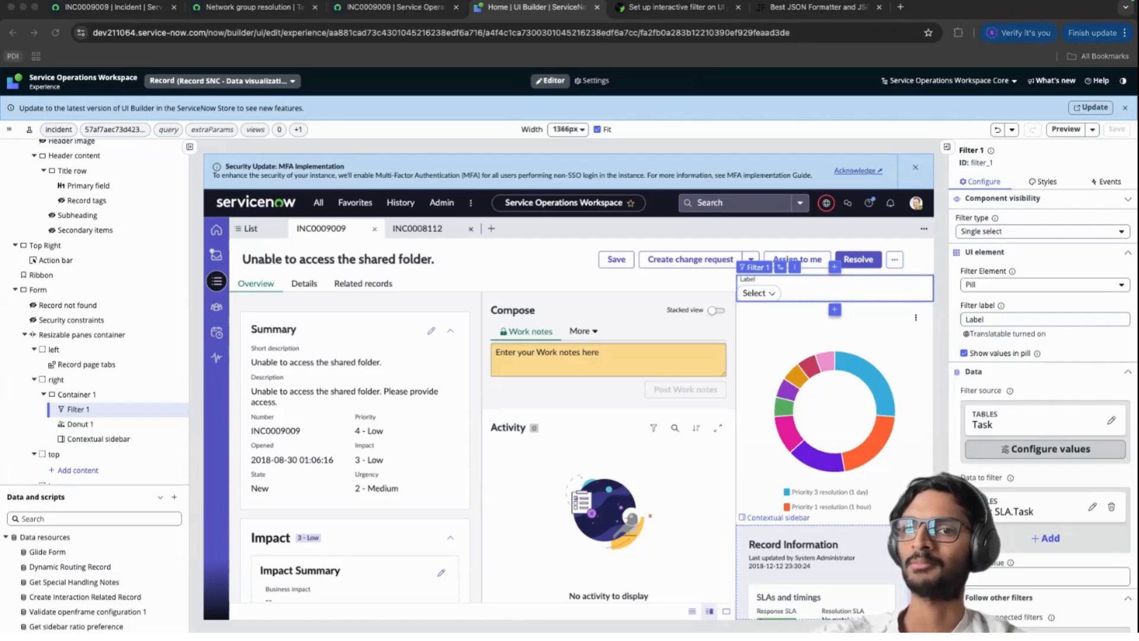
Step: Switch to the ServiceNow Community article on interactive filters and copy the applyFilter page script from step 7
{"action": "left_click", "coordinate": [672, 8]}
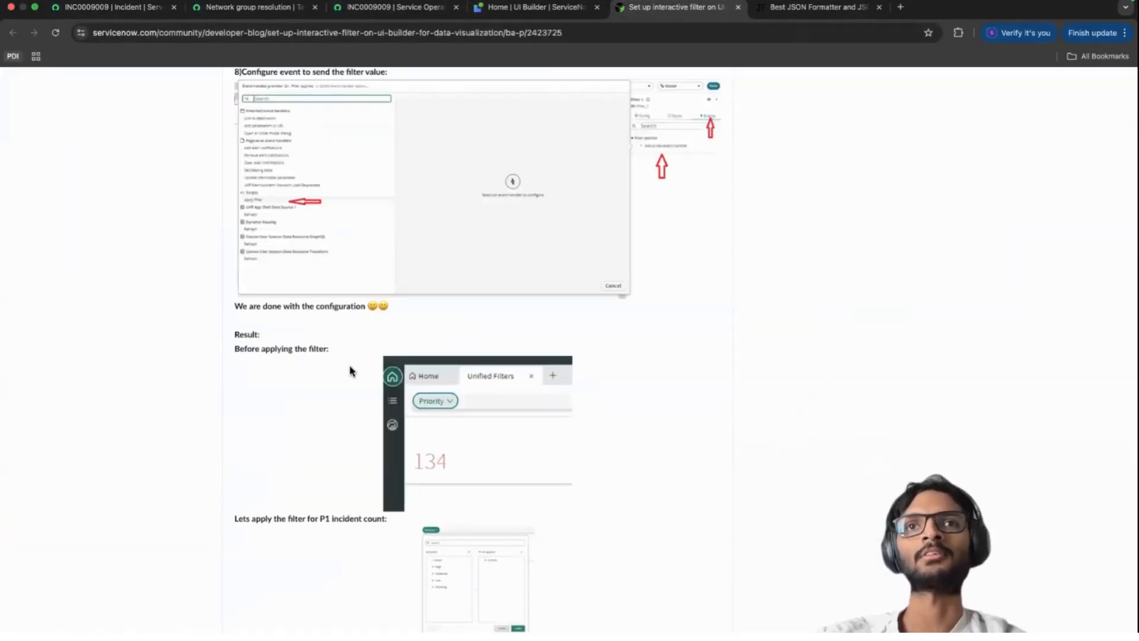
{"action": "scroll", "coordinate": [350, 371], "scroll_direction": "down", "scroll_amount": 4}
{"action": "scroll", "coordinate": [351, 372], "scroll_direction": "down", "scroll_amount": 2}
{"action": "scroll", "coordinate": [351, 371], "scroll_direction": "up", "scroll_amount": 6}
{"action": "scroll", "coordinate": [351, 371], "scroll_direction": "up", "scroll_amount": 9}
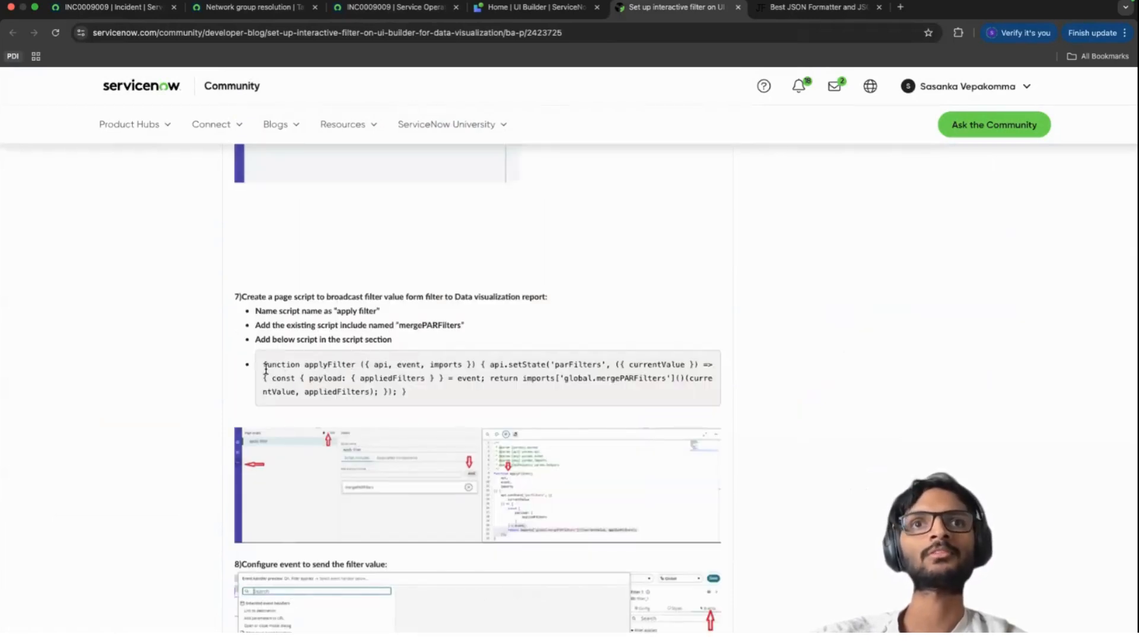
{"action": "triple_click", "coordinate": [431, 395]}
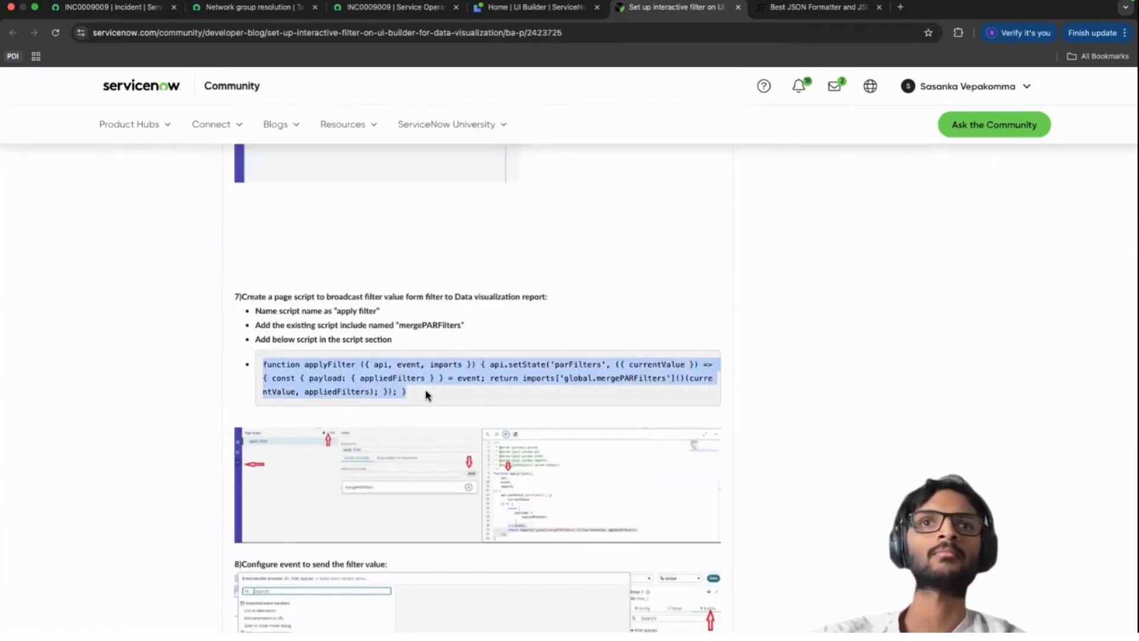
{"action": "left_click", "coordinate": [428, 396]}
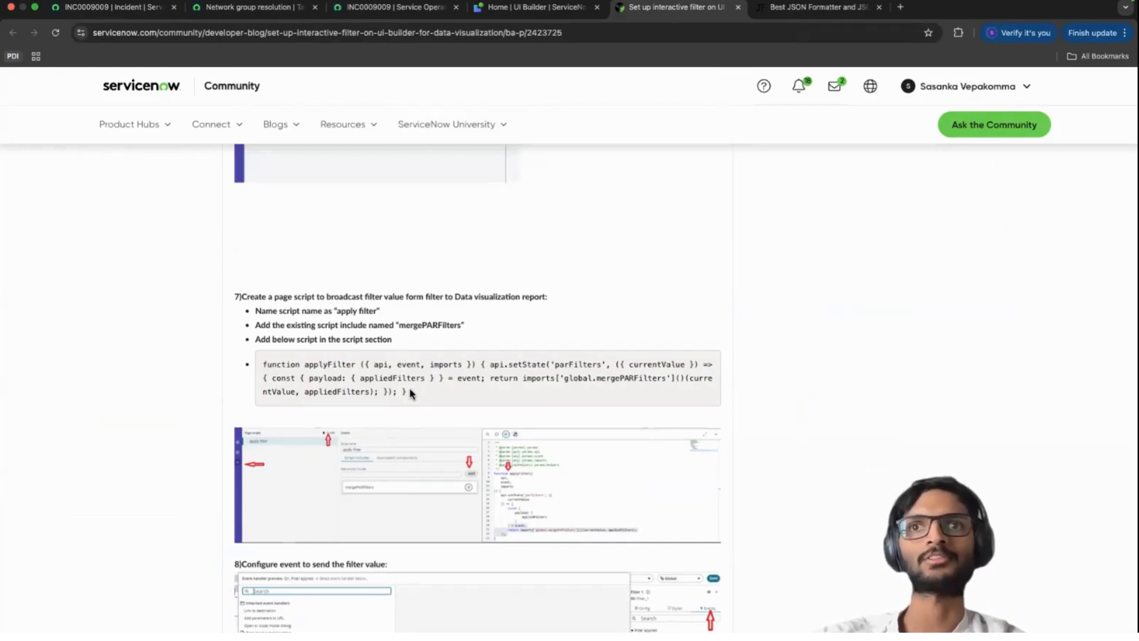
{"action": "left_click_drag", "start_coordinate": [412, 395], "coordinate": [262, 369]}
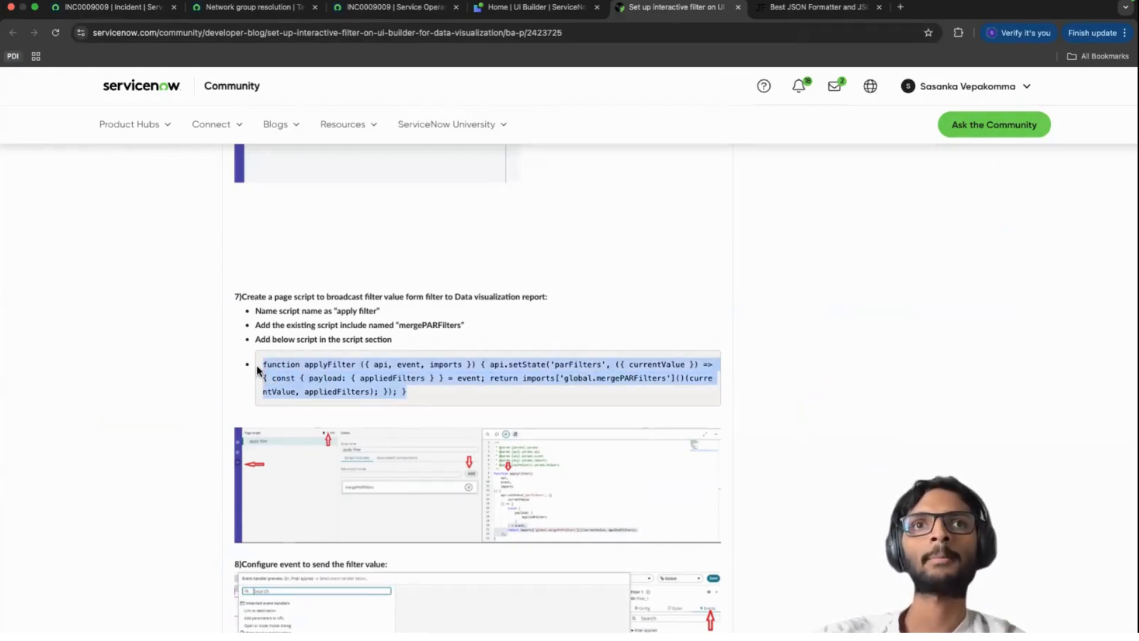
{"action": "left_click", "coordinate": [265, 364]}
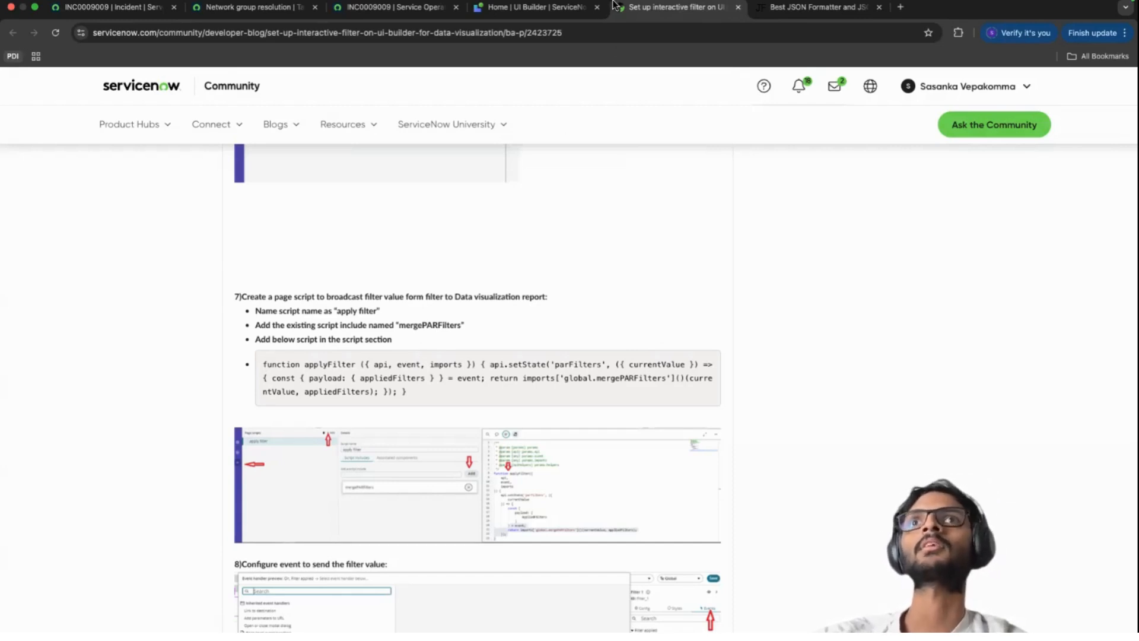
Step: Return to UI Builder and create a new client script named "apply filter"
{"action": "left_click", "coordinate": [562, 9]}
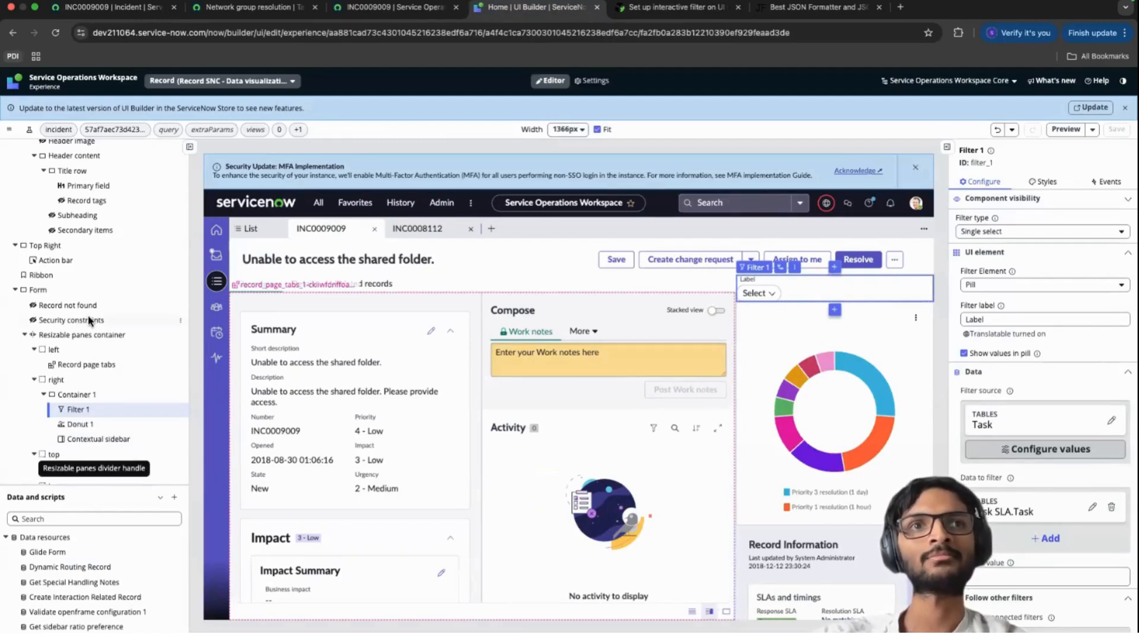
{"action": "left_click_drag", "start_coordinate": [92, 487], "coordinate": [105, 260]}
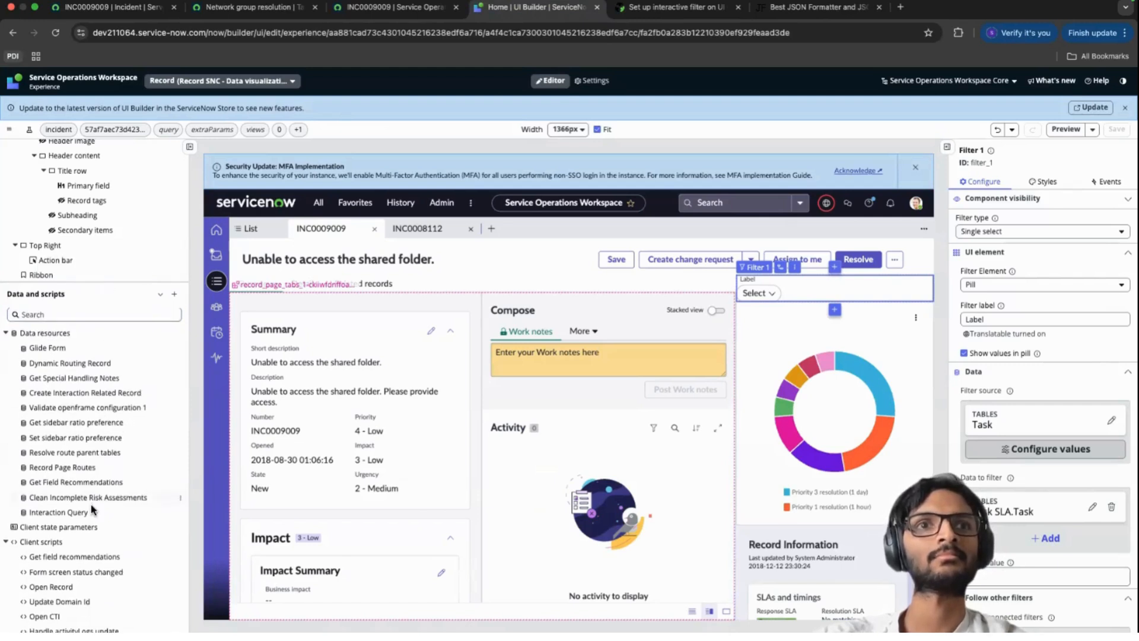
{"action": "scroll", "coordinate": [92, 509], "scroll_direction": "down", "scroll_amount": 1}
{"action": "left_click", "coordinate": [180, 505]}
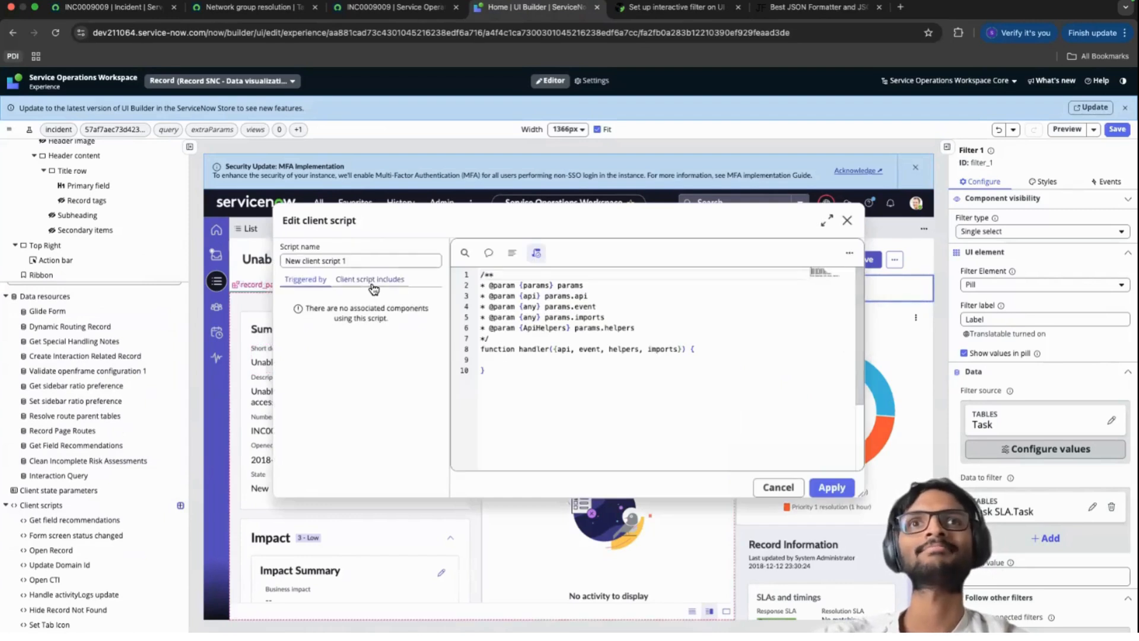
{"action": "triple_click", "coordinate": [363, 260]}
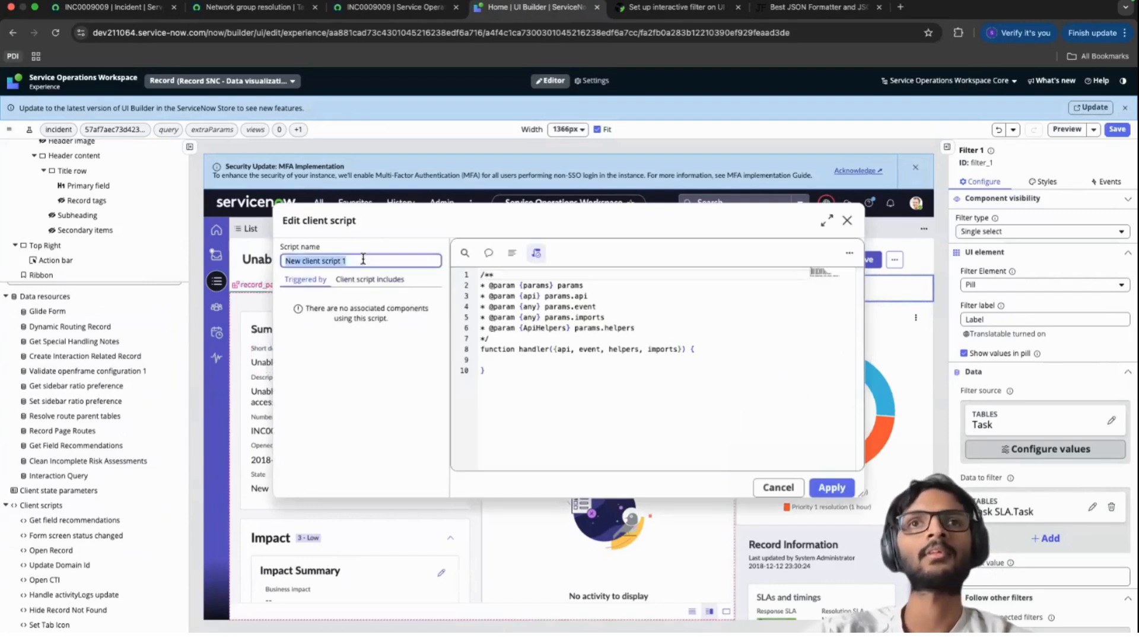
{"action": "type", "text": "apply filter"}
Step: Replace the script's default handler function with the copied applyFilter function and format the code
{"action": "left_click", "coordinate": [505, 382]}
{"action": "left_click", "coordinate": [477, 357]}
{"action": "left_click_drag", "start_coordinate": [478, 351], "coordinate": [478, 349]}
{"action": "key", "text": "super+v"}
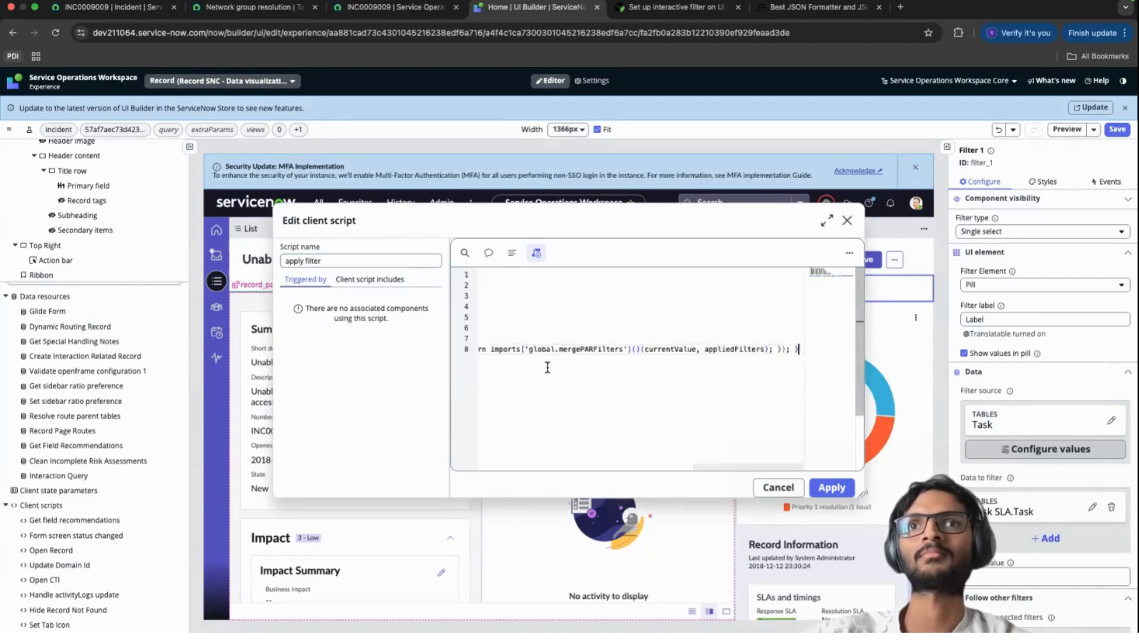
{"action": "left_click", "coordinate": [509, 255]}
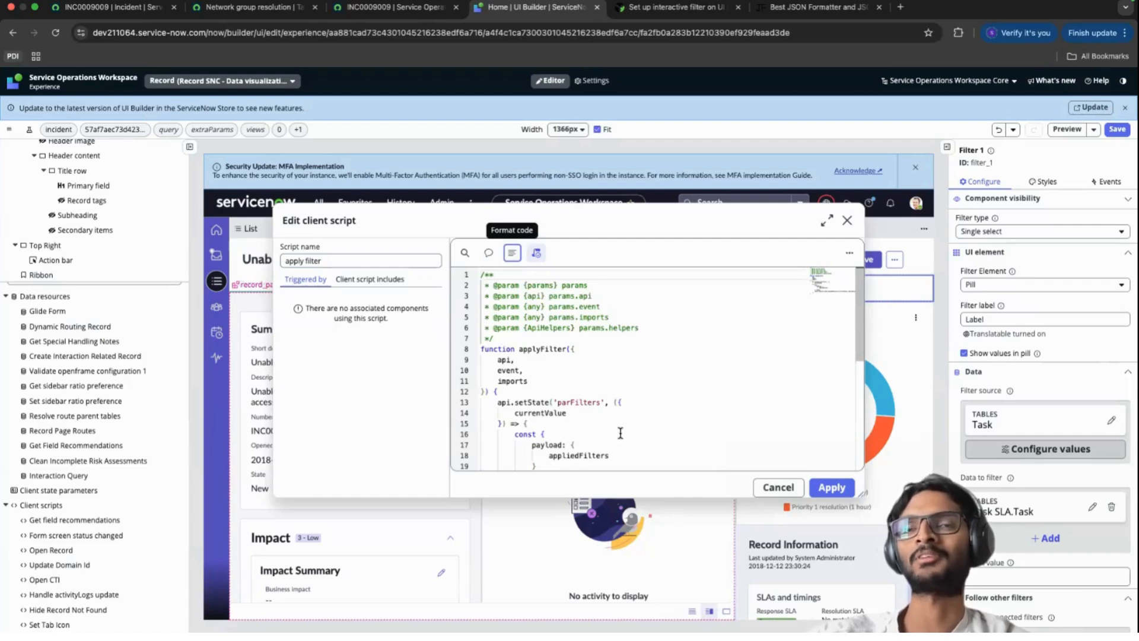
{"action": "scroll", "coordinate": [620, 427], "scroll_direction": "down", "scroll_amount": 3}
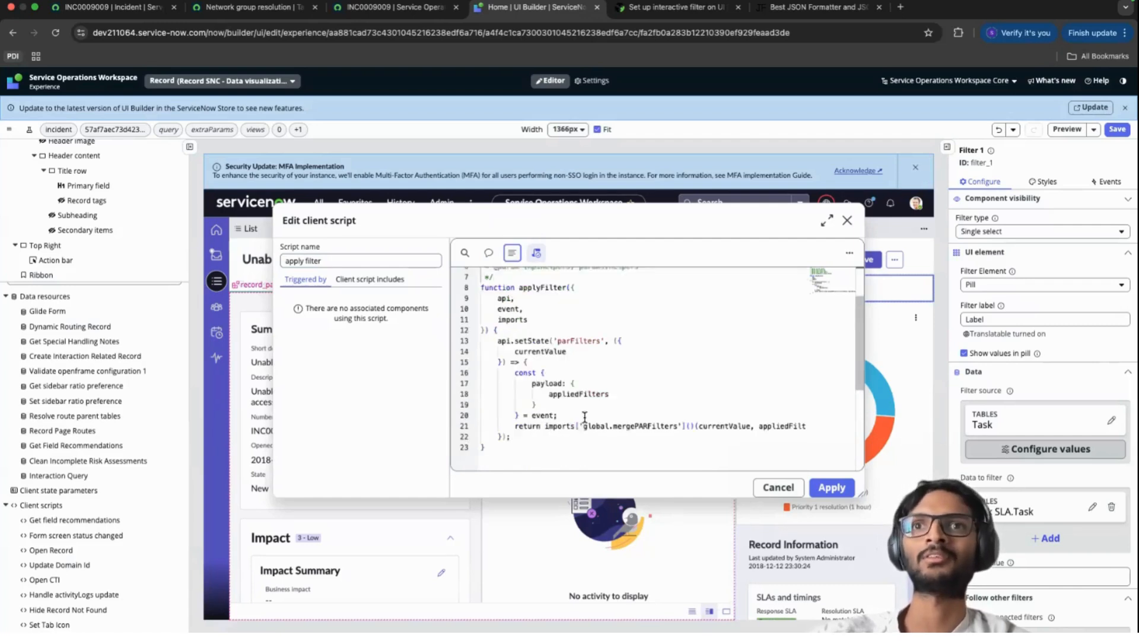
Step: Add the mergePARFilters client script include named in the code to the apply filter script, and apply the script
{"action": "double_click", "coordinate": [629, 402]}
{"action": "key", "text": "ctrl+c"}
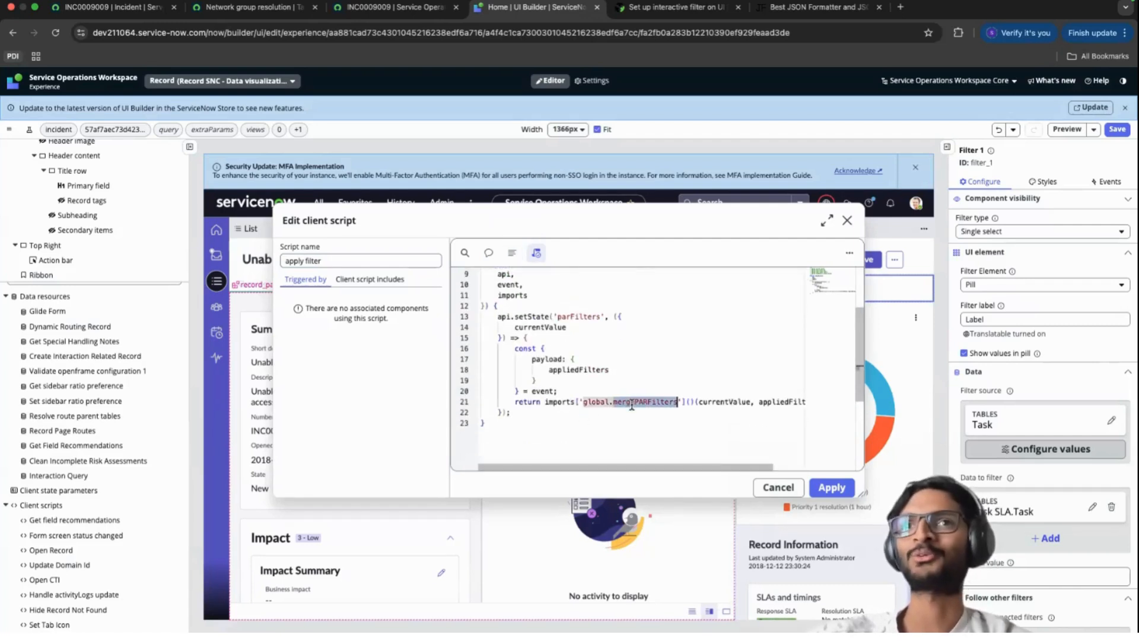
{"action": "left_click", "coordinate": [635, 413]}
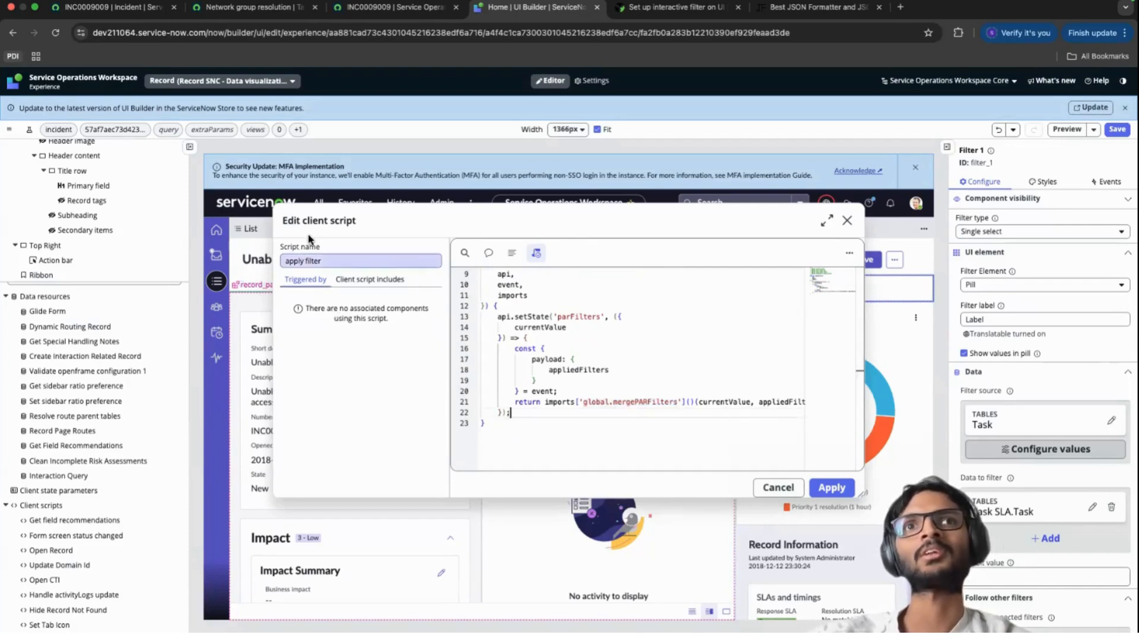
{"action": "left_click", "coordinate": [368, 280]}
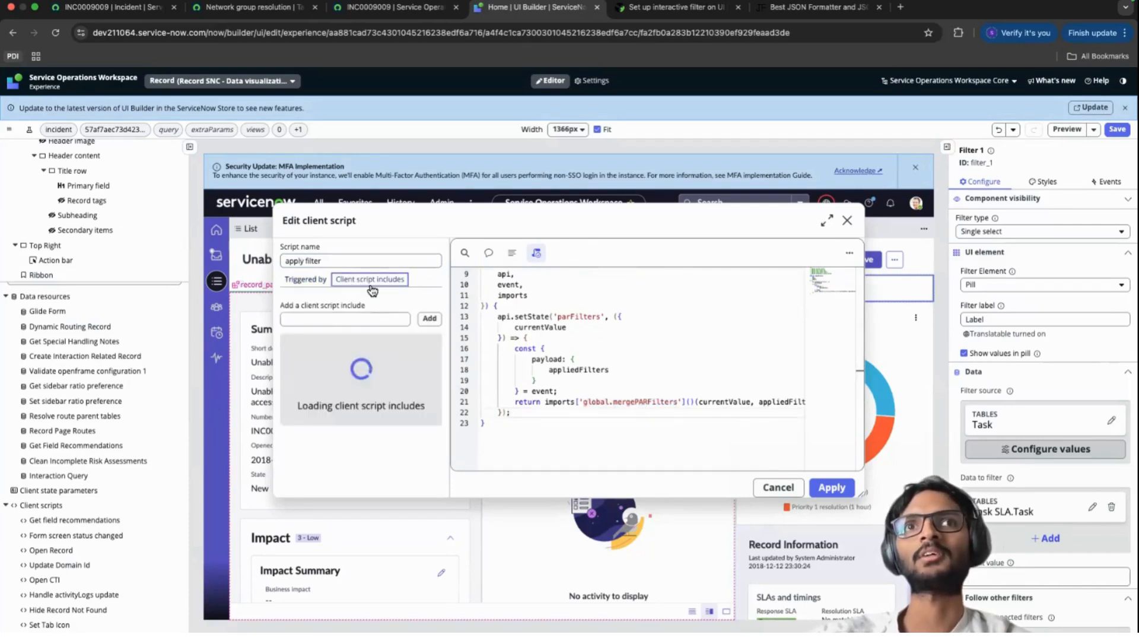
{"action": "left_click", "coordinate": [347, 315]}
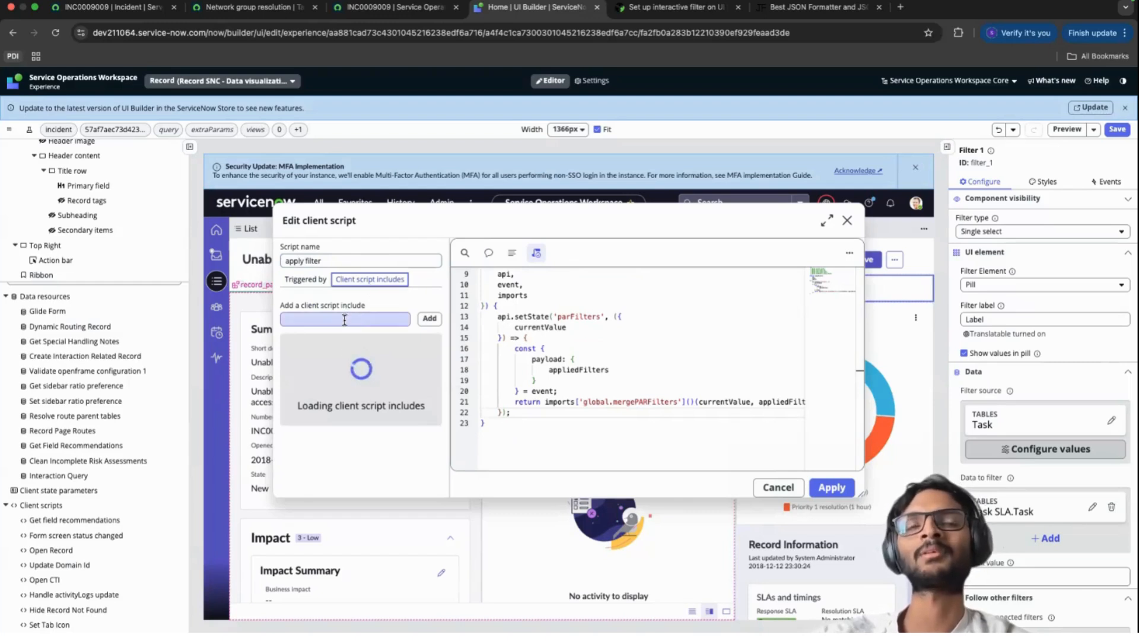
{"action": "key", "text": "ctrl+v"}
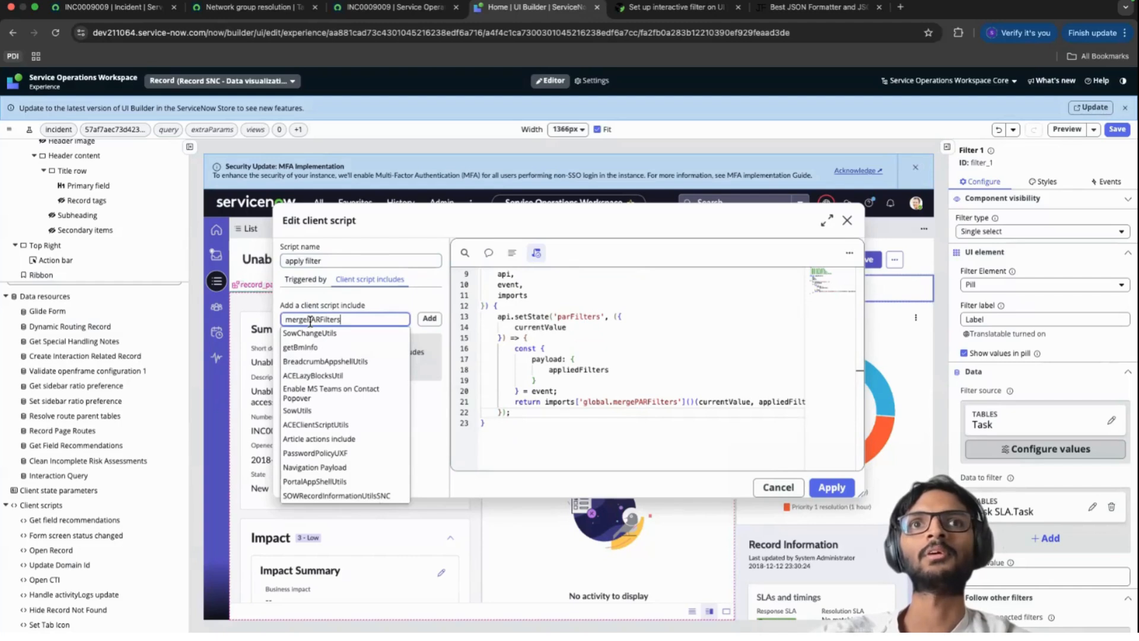
{"action": "scroll", "coordinate": [328, 385], "scroll_direction": "down", "scroll_amount": 5}
{"action": "scroll", "coordinate": [327, 410], "scroll_direction": "down", "scroll_amount": 8}
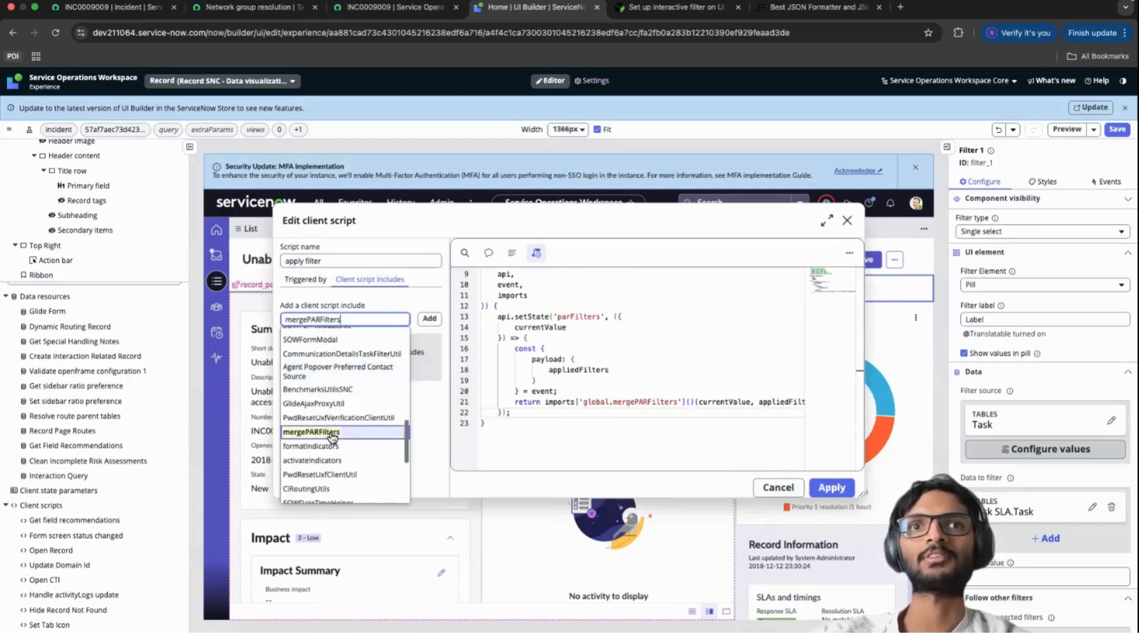
{"action": "left_click", "coordinate": [332, 433]}
{"action": "left_click", "coordinate": [431, 323]}
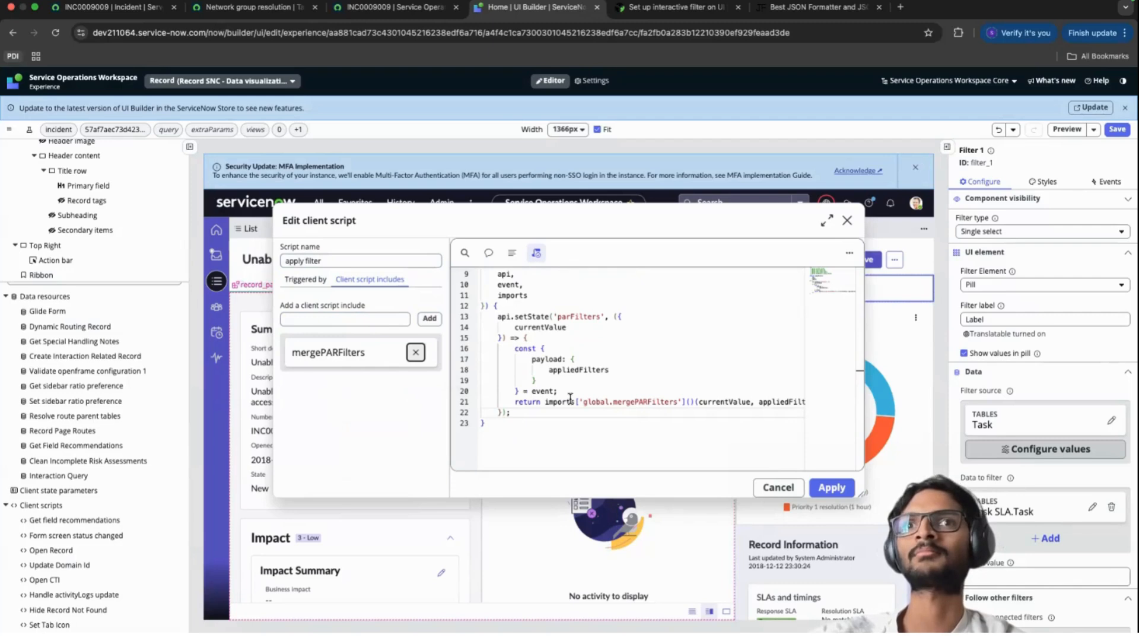
{"action": "scroll", "coordinate": [594, 399], "scroll_direction": "up", "scroll_amount": 1}
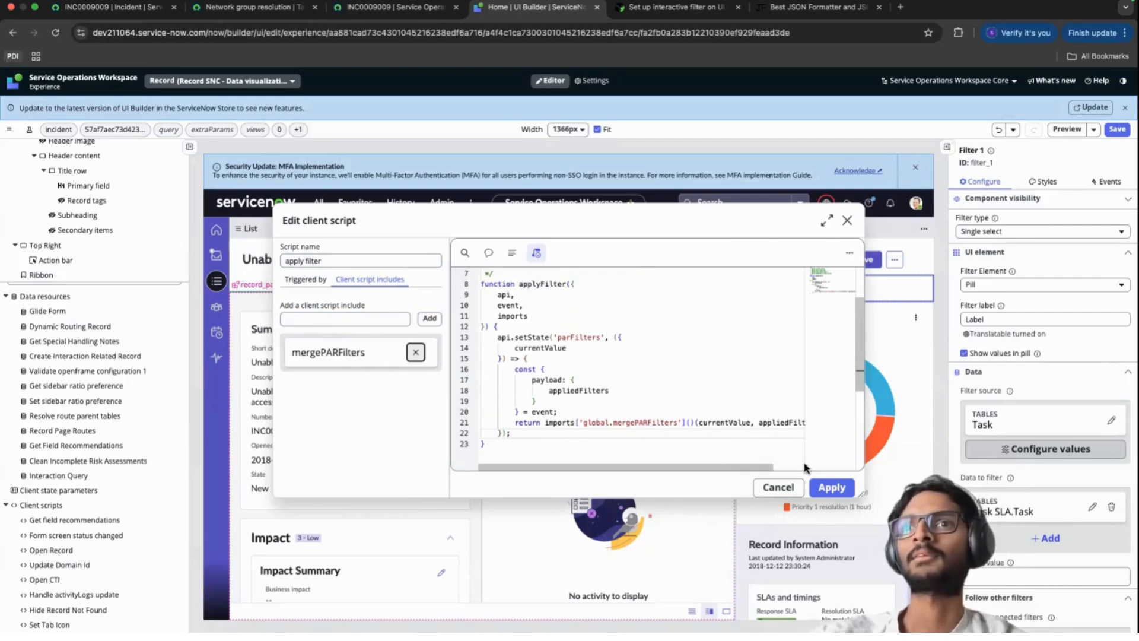
{"action": "left_click", "coordinate": [831, 488]}
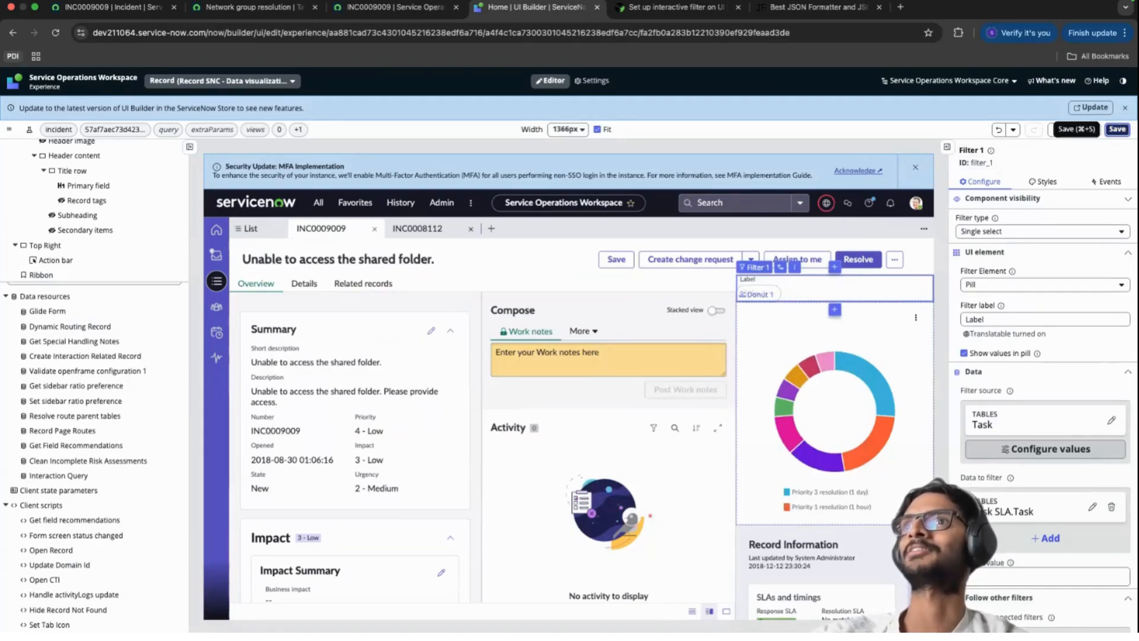
Step: Save the page variant, change the filter component's label to "Task", and save again
{"action": "left_click", "coordinate": [1117, 130]}
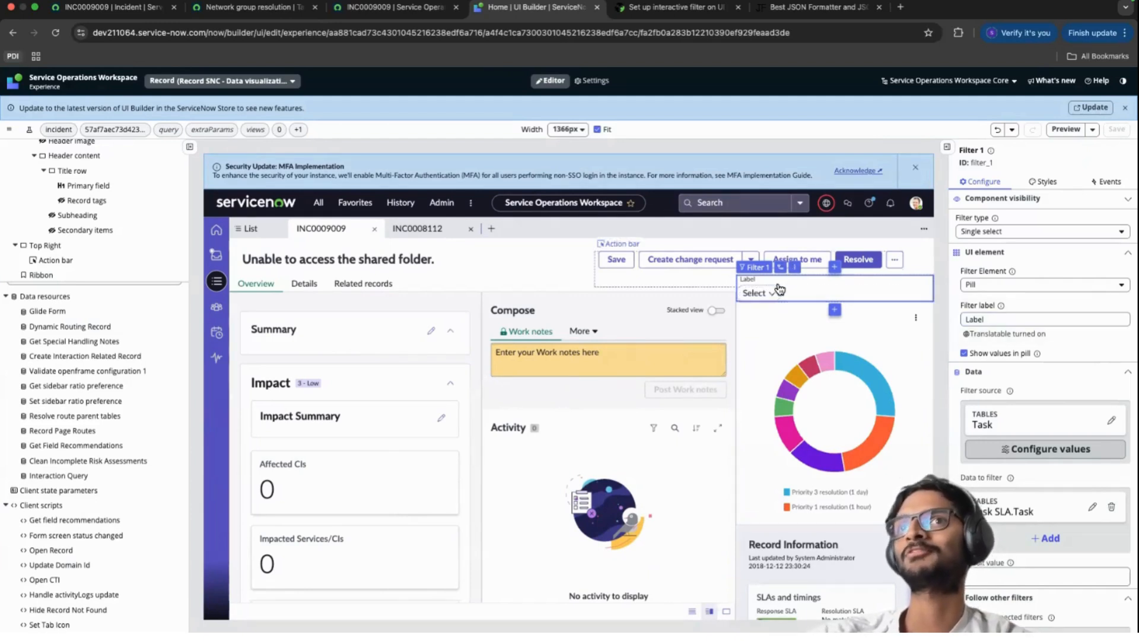
{"action": "double_click", "coordinate": [974, 319]}
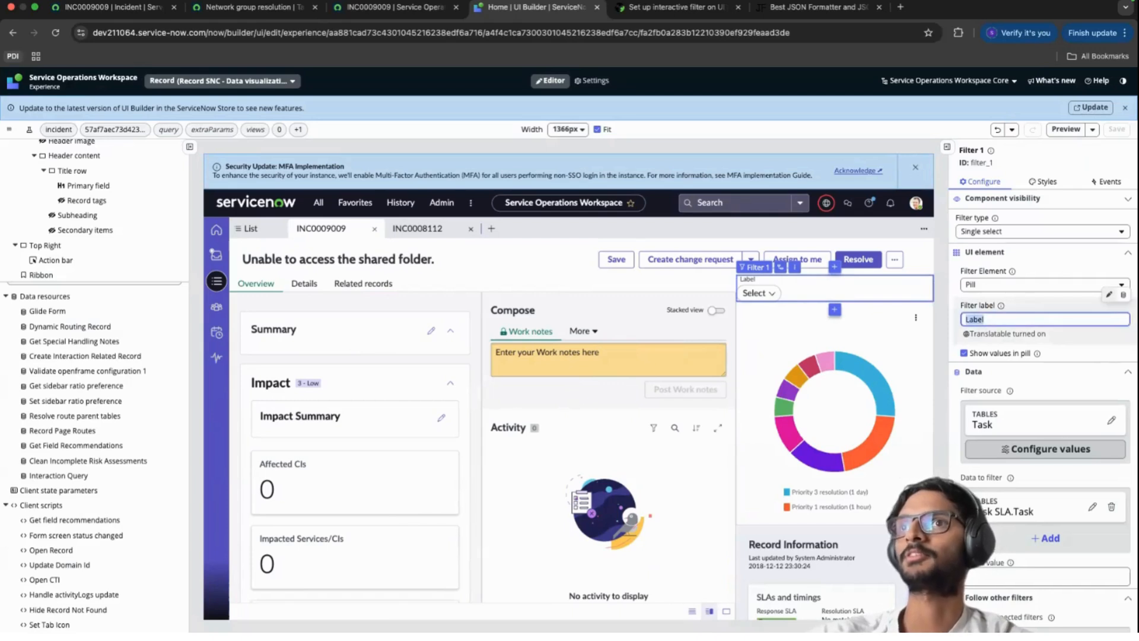
{"action": "type", "text": "Task"}
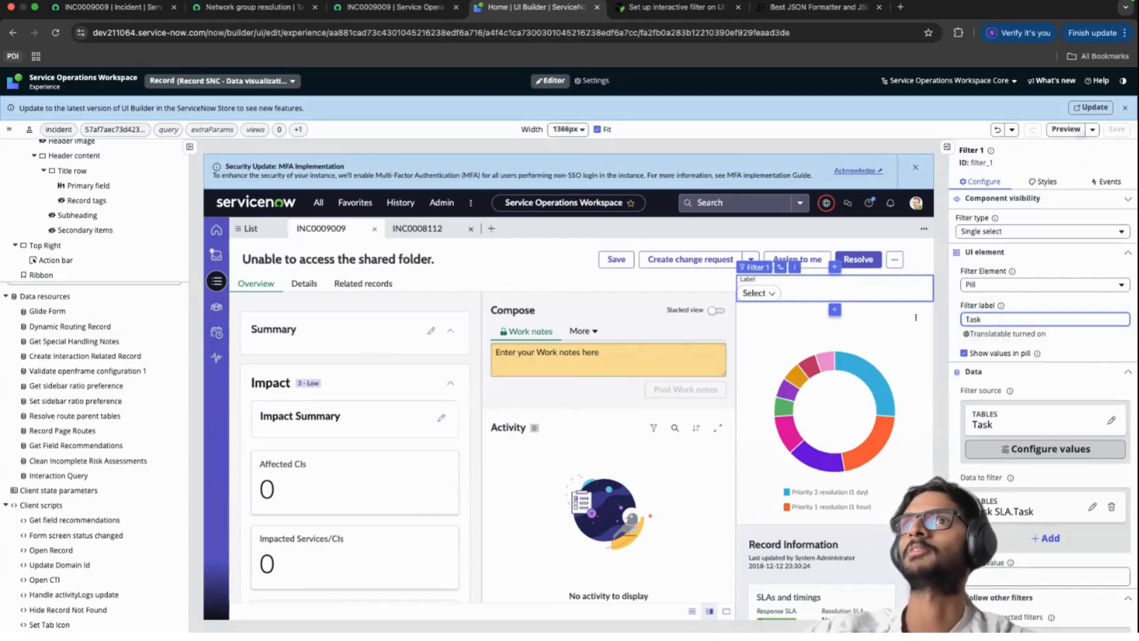
{"action": "left_click", "coordinate": [1117, 129]}
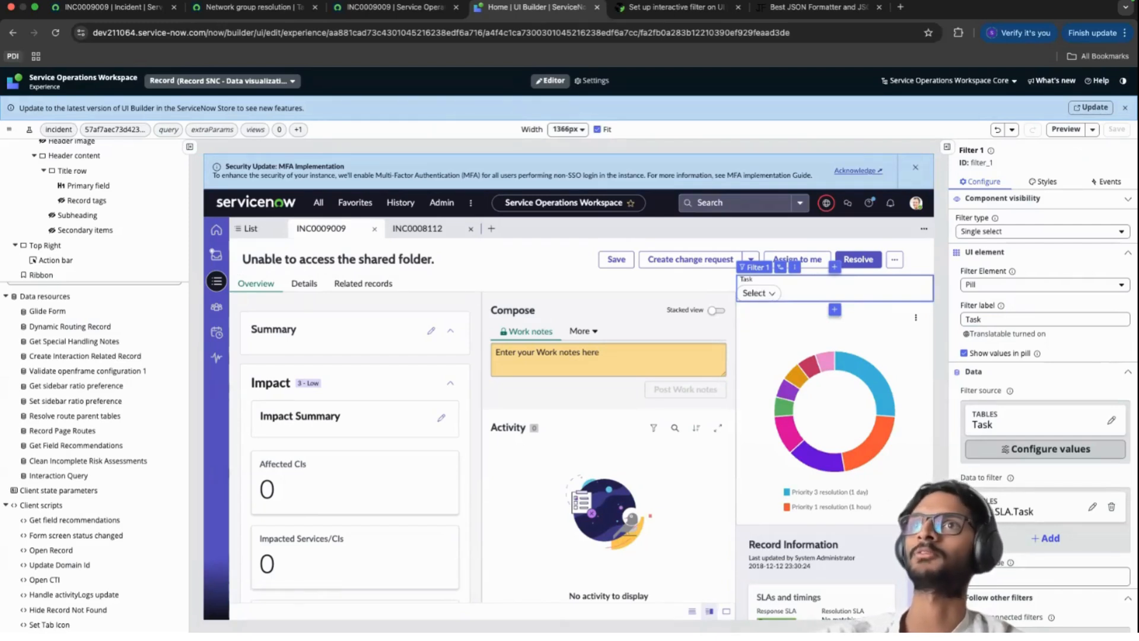
Step: Check which configurable events are available for the Task filter component
{"action": "left_click", "coordinate": [1106, 181]}
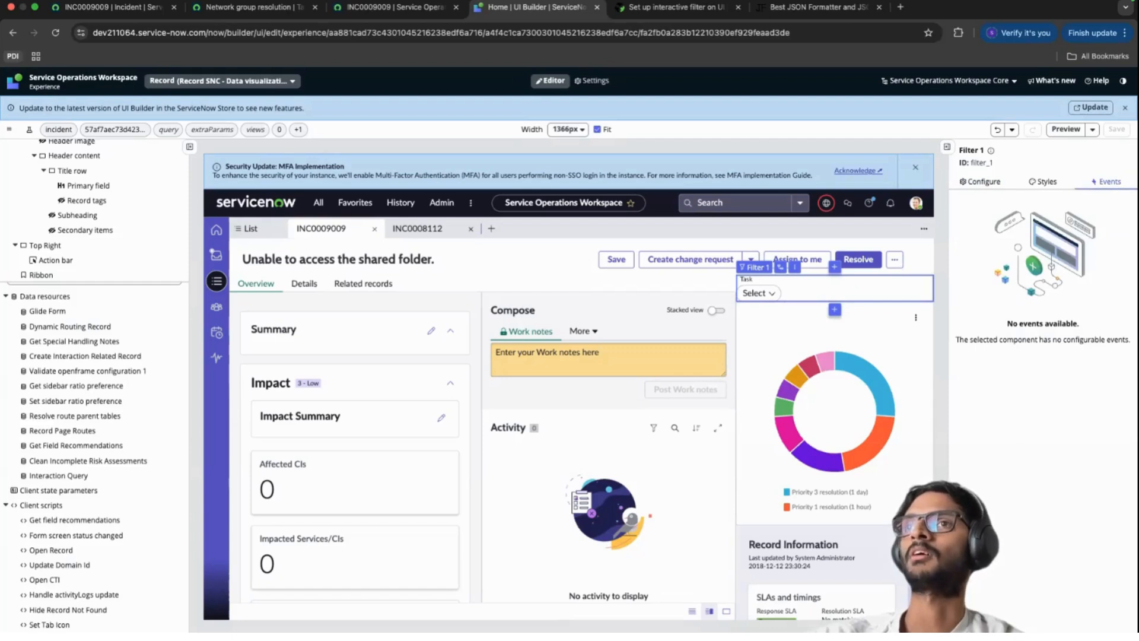
{"action": "left_click_drag", "start_coordinate": [1007, 323], "coordinate": [1116, 340]}
{"action": "left_click", "coordinate": [1110, 353]}
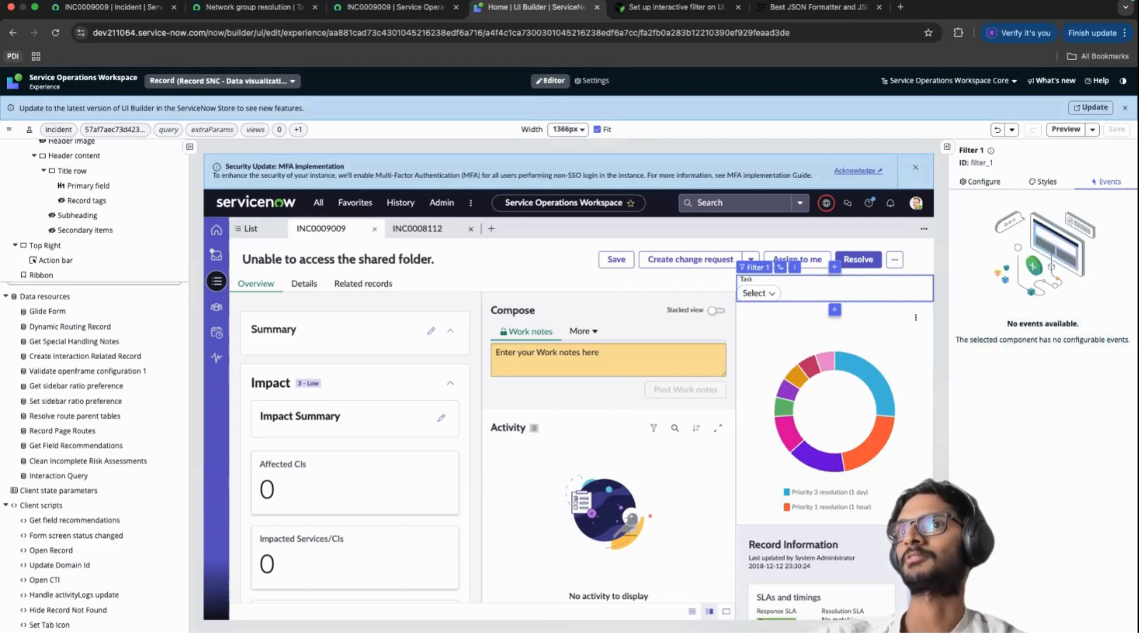
{"action": "left_click_drag", "start_coordinate": [1007, 323], "coordinate": [1113, 339]}
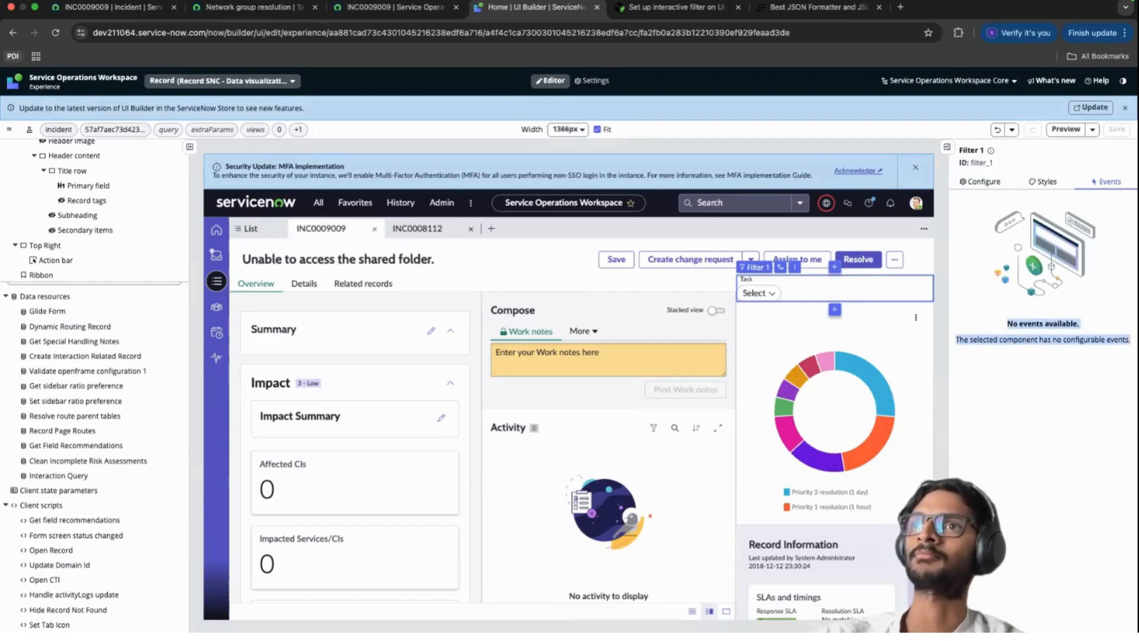
{"action": "left_click", "coordinate": [1111, 356]}
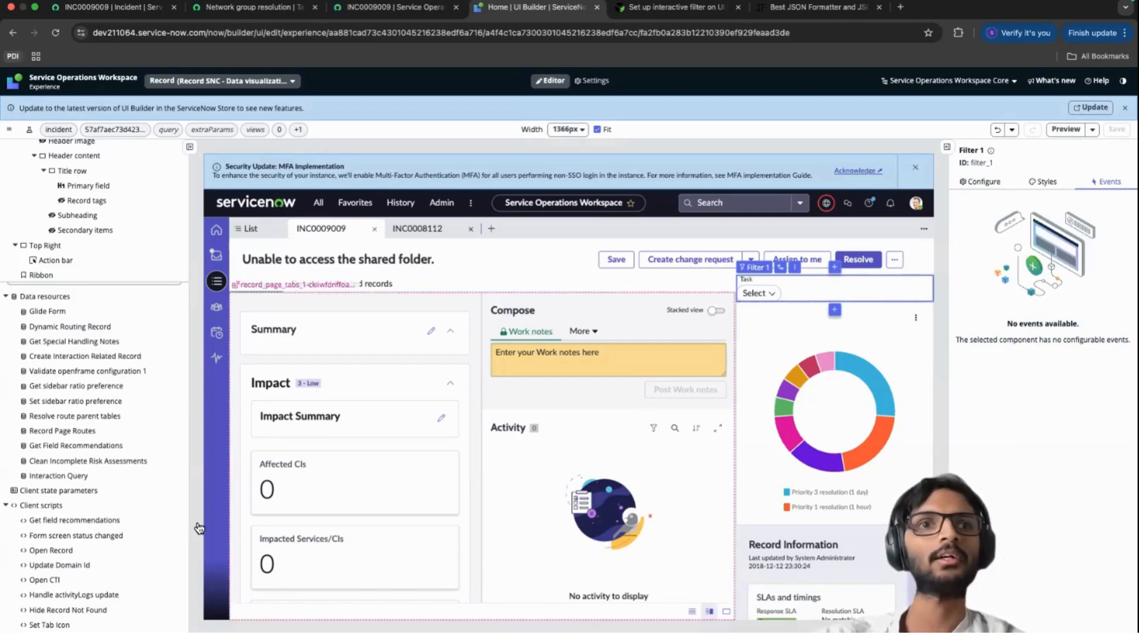
{"action": "scroll", "coordinate": [92, 549], "scroll_direction": "down", "scroll_amount": 5}
{"action": "scroll", "coordinate": [92, 547], "scroll_direction": "down", "scroll_amount": 6}
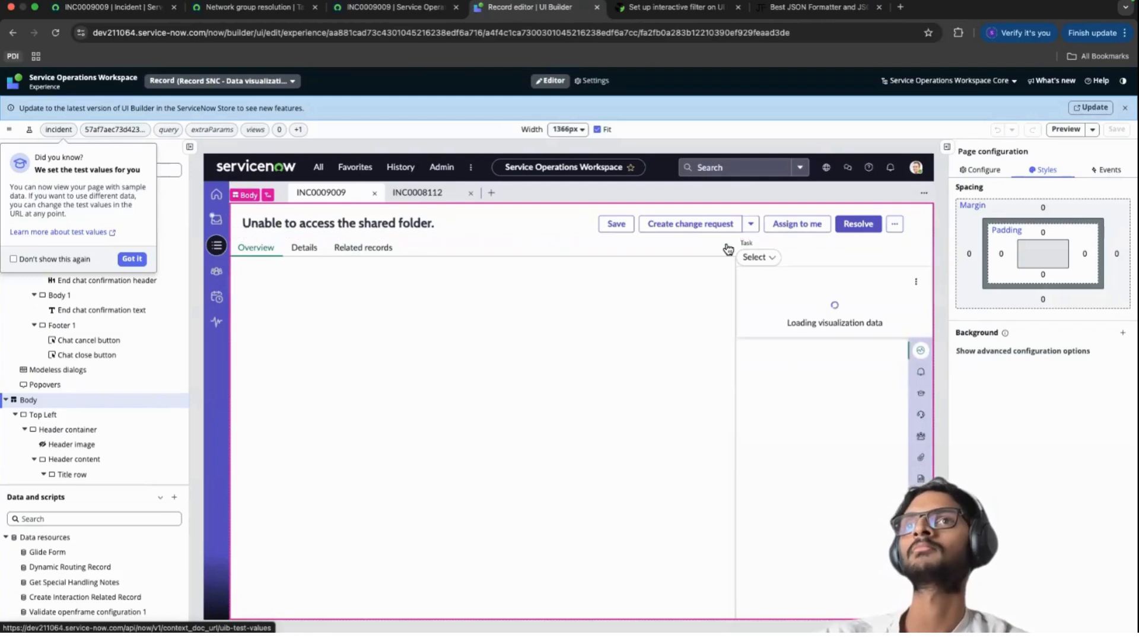
Step: Add the "apply filter" client script as a handler for the Task filter's "Filter applied" event and save the page
{"action": "left_click", "coordinate": [765, 267]}
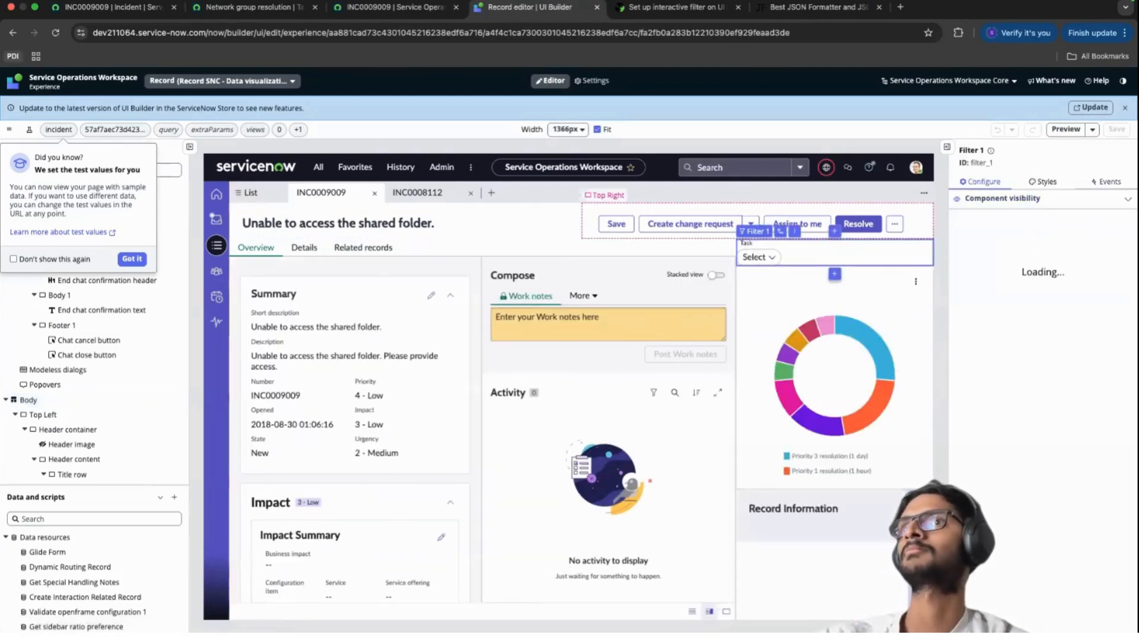
{"action": "left_click", "coordinate": [1106, 182]}
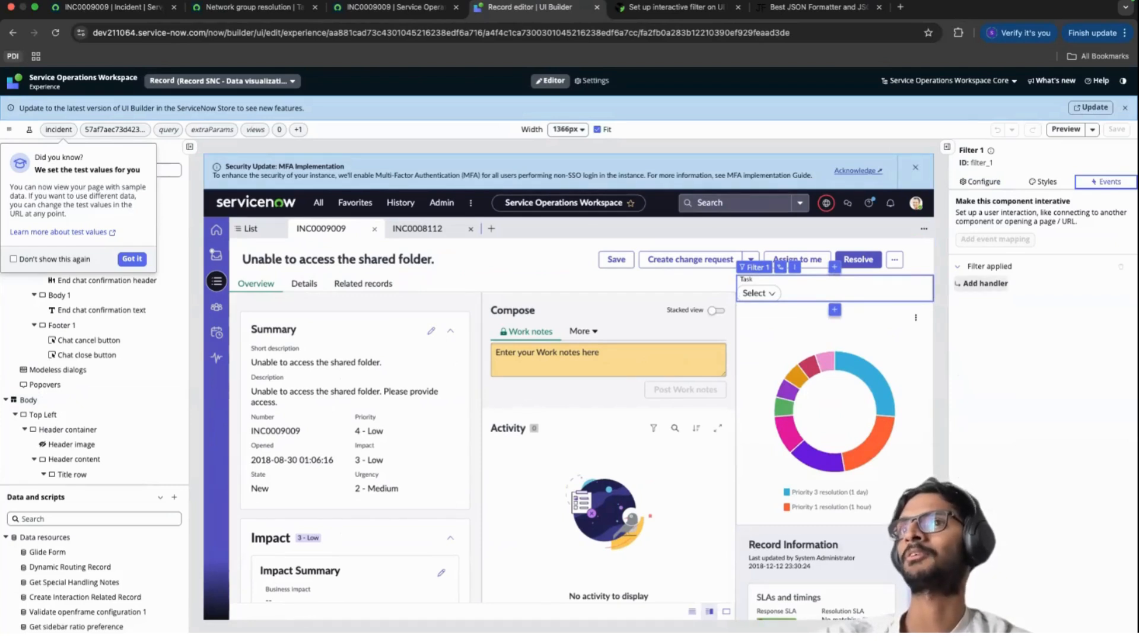
{"action": "left_click", "coordinate": [985, 283]}
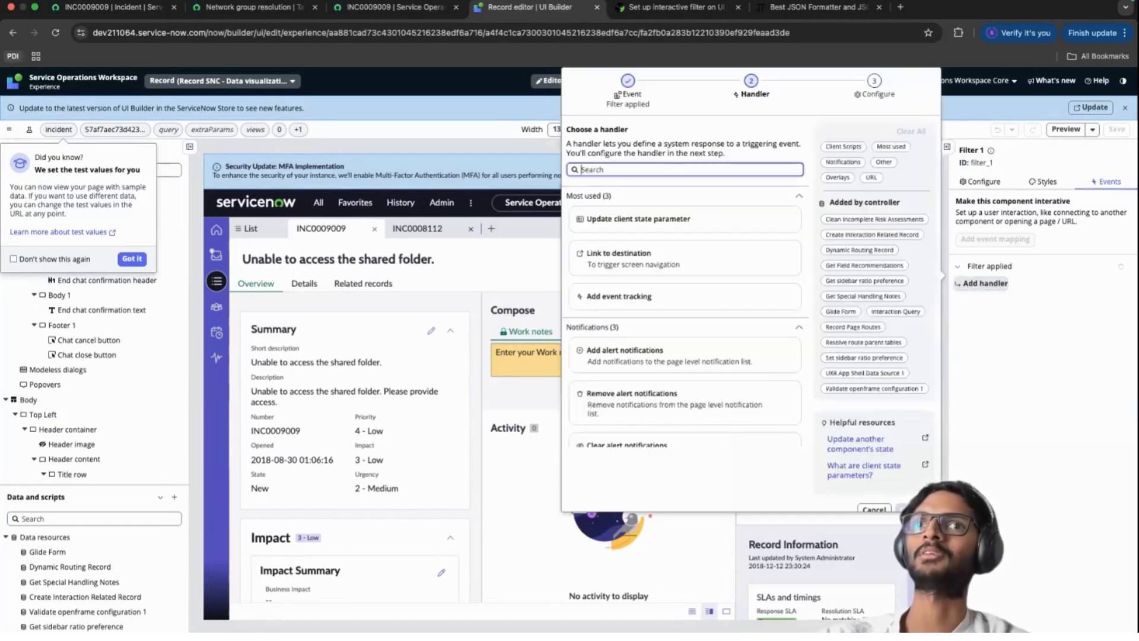
{"action": "left_click", "coordinate": [843, 147]}
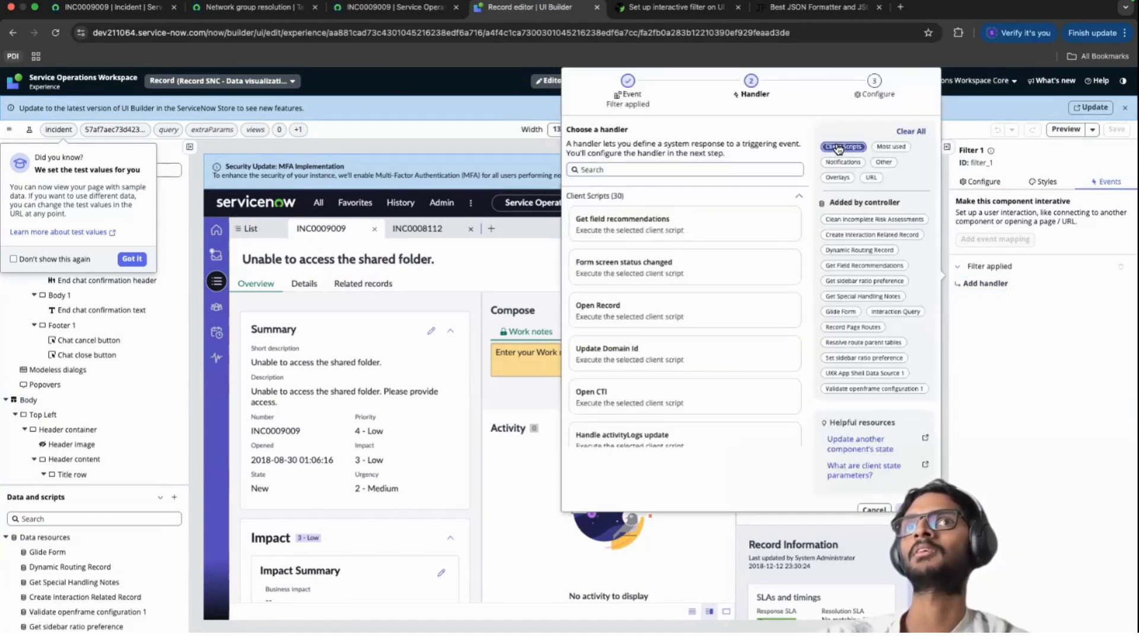
{"action": "scroll", "coordinate": [685, 332], "scroll_direction": "down", "scroll_amount": 15}
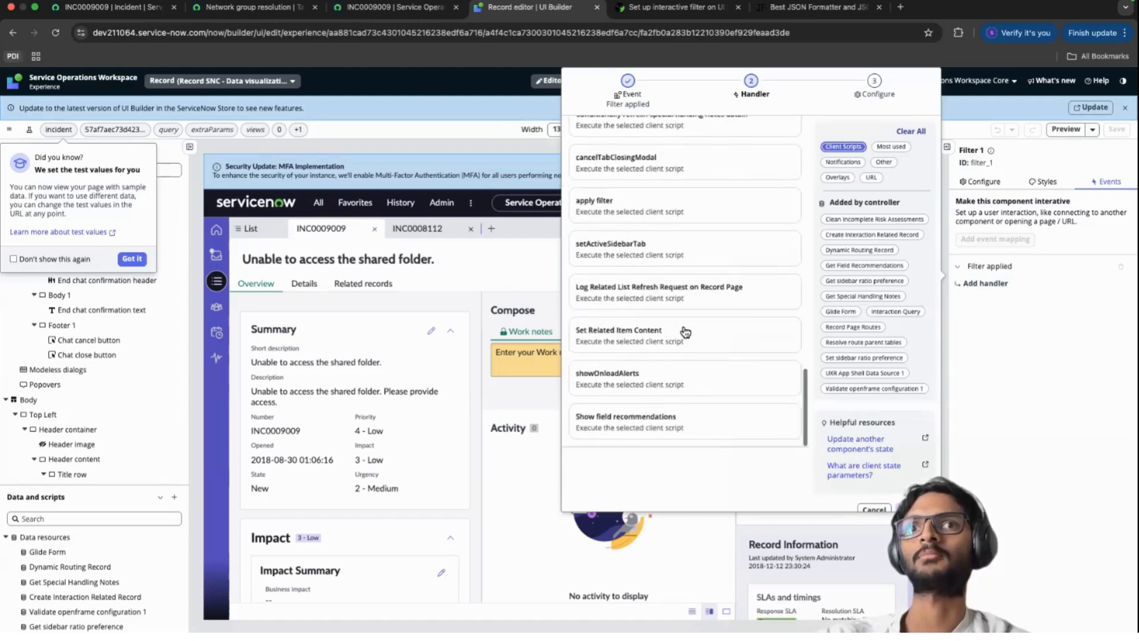
{"action": "scroll", "coordinate": [681, 365], "scroll_direction": "up", "scroll_amount": 2}
{"action": "left_click", "coordinate": [636, 325]}
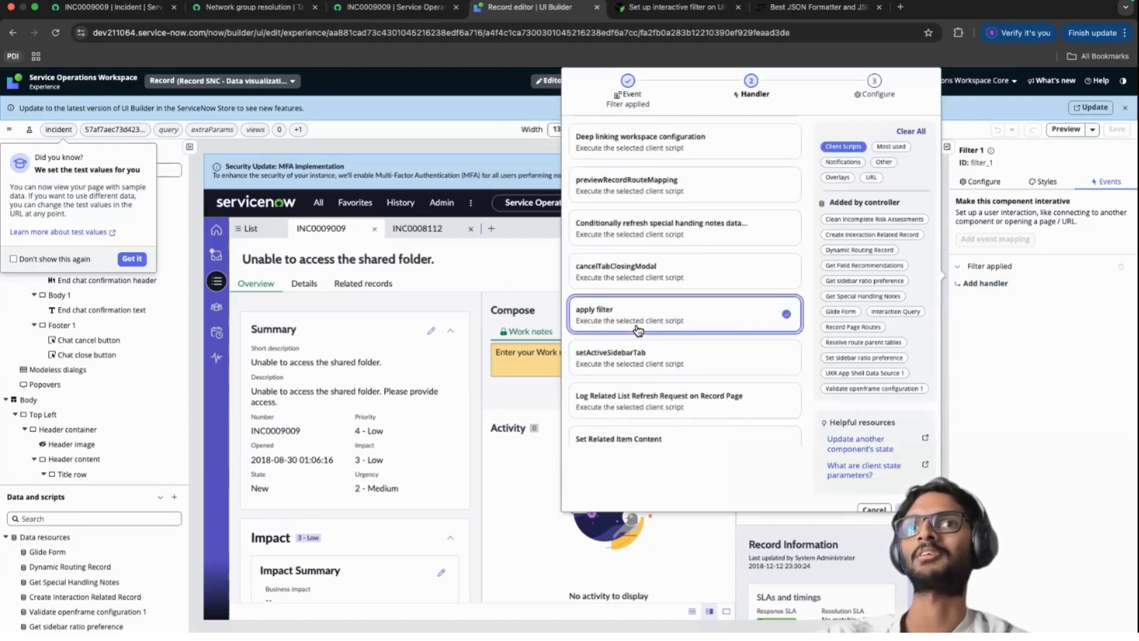
{"action": "scroll", "coordinate": [884, 403], "scroll_direction": "down", "scroll_amount": 1}
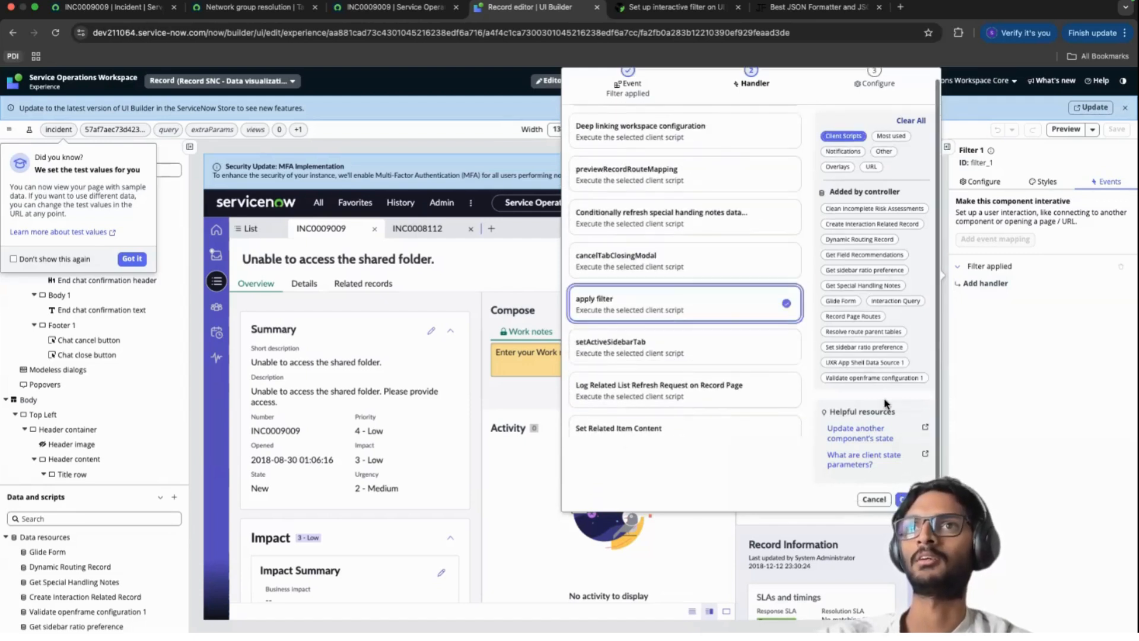
{"action": "left_click", "coordinate": [905, 499]}
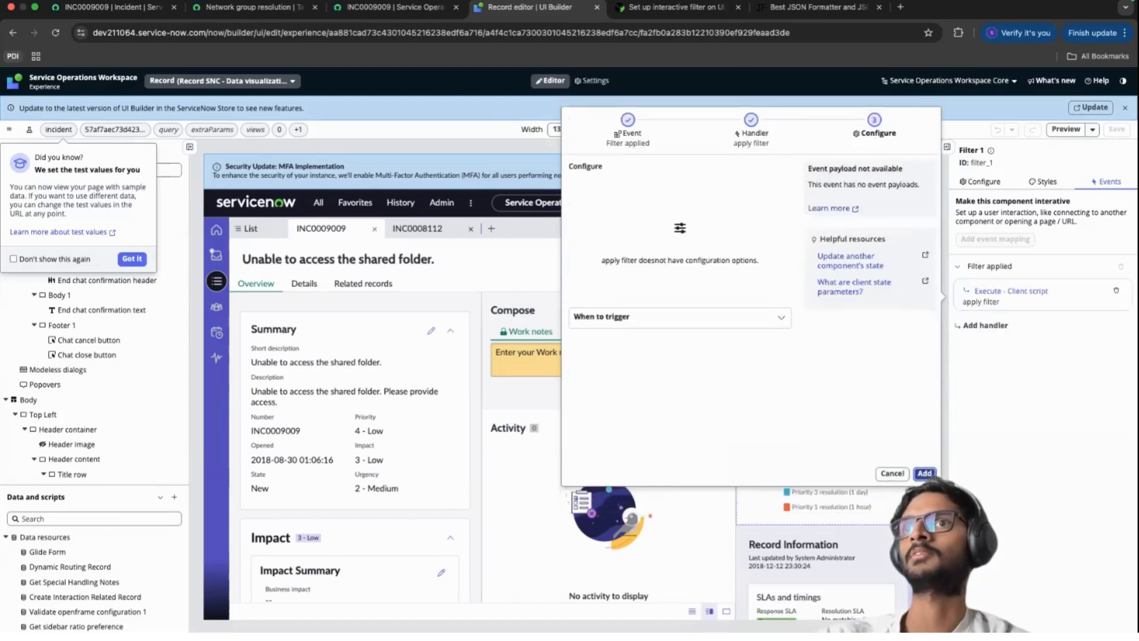
{"action": "left_click", "coordinate": [924, 472]}
{"action": "left_click", "coordinate": [1118, 129]}
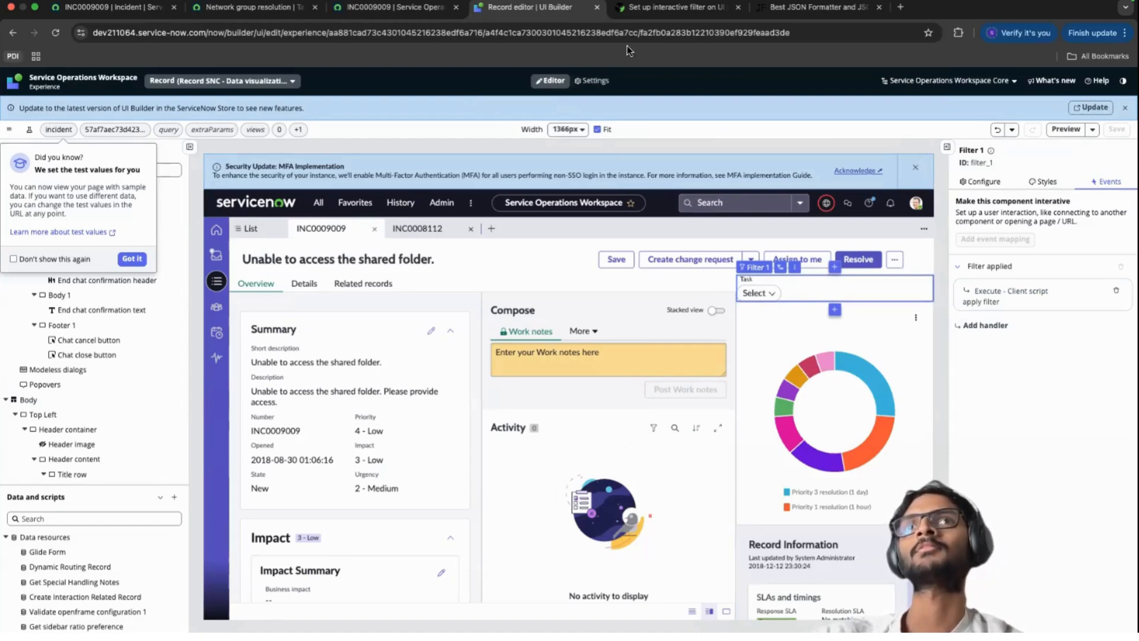
{"action": "left_click", "coordinate": [653, 13]}
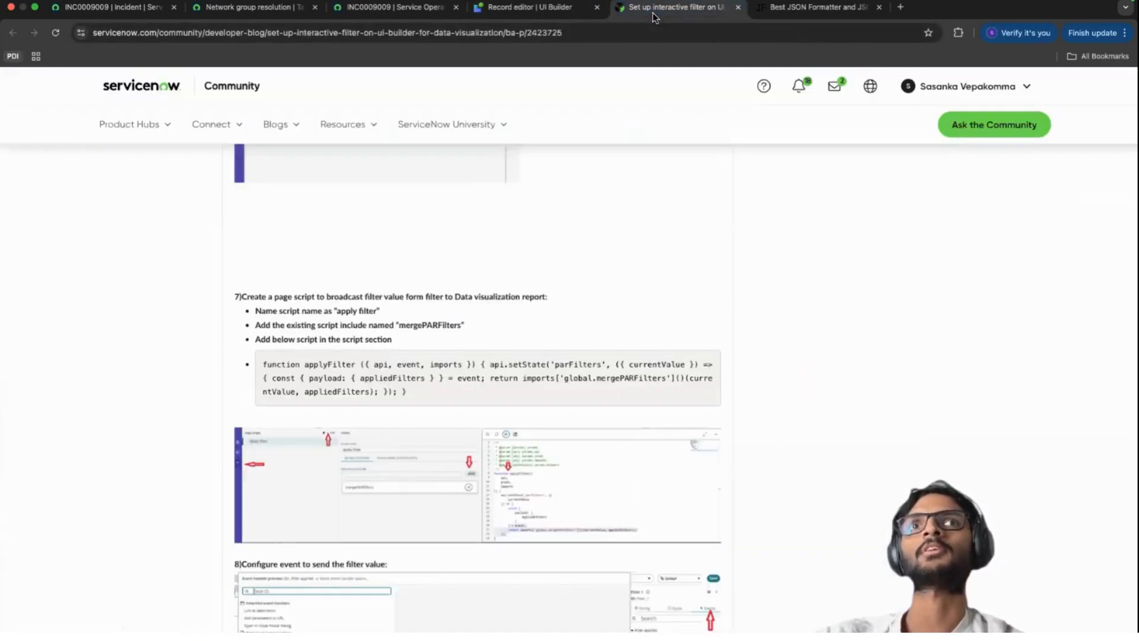
{"action": "scroll", "coordinate": [431, 273], "scroll_direction": "up", "scroll_amount": 20}
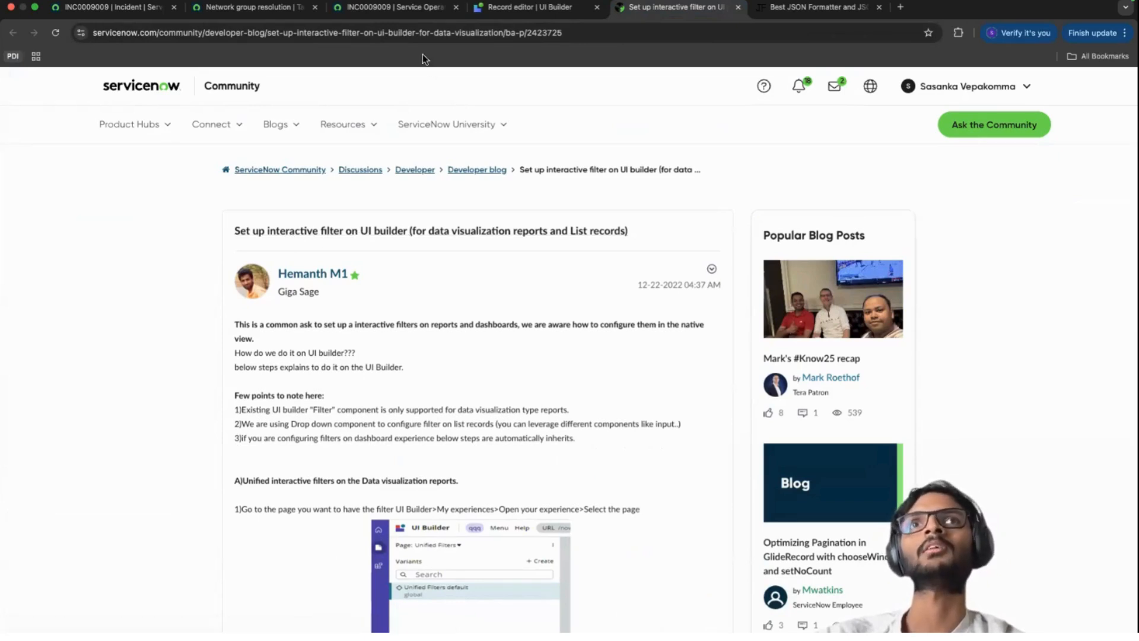
{"action": "left_click", "coordinate": [394, 8]}
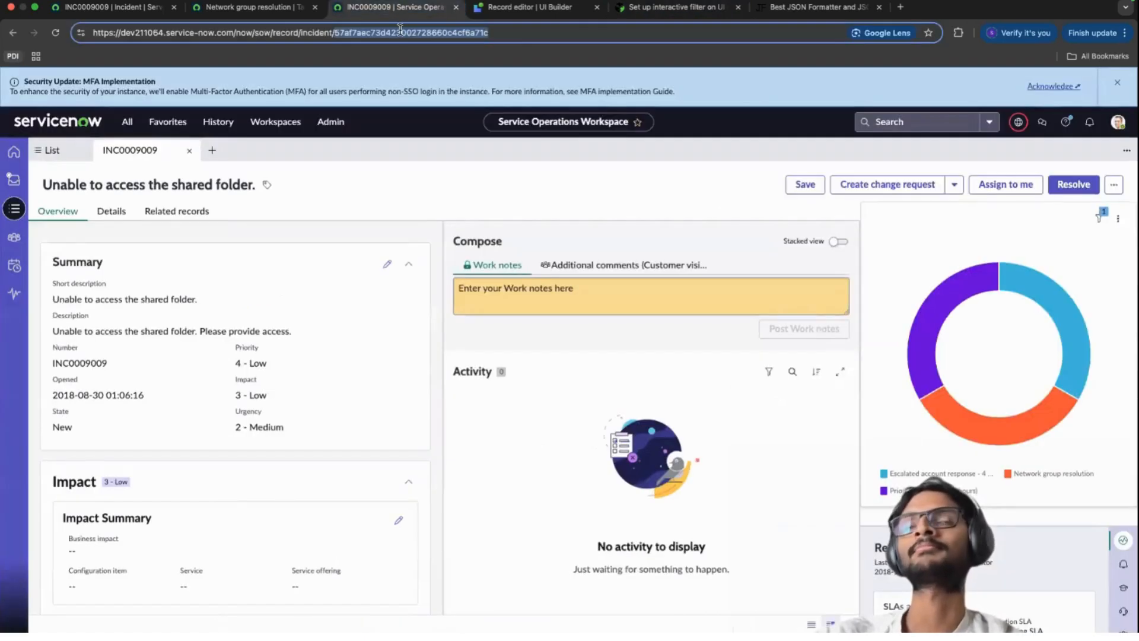
Step: Return to UI Builder and set the order of the "Record SNC - Data visualization 2" variant to -200, saving its settings
{"action": "left_click", "coordinate": [506, 9]}
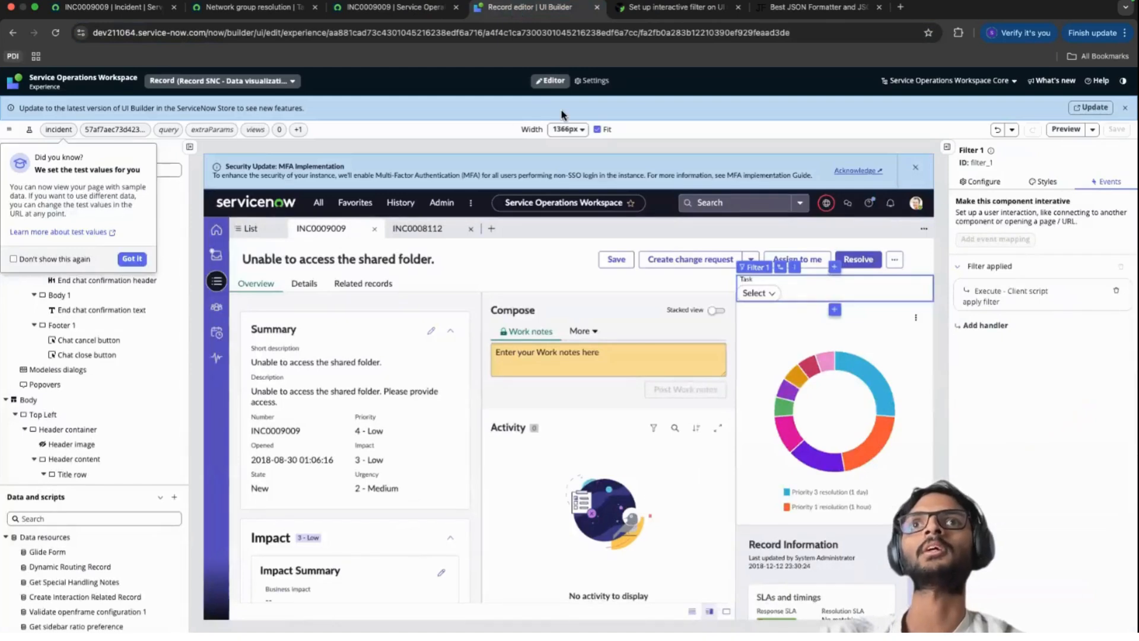
{"action": "left_click", "coordinate": [593, 80]}
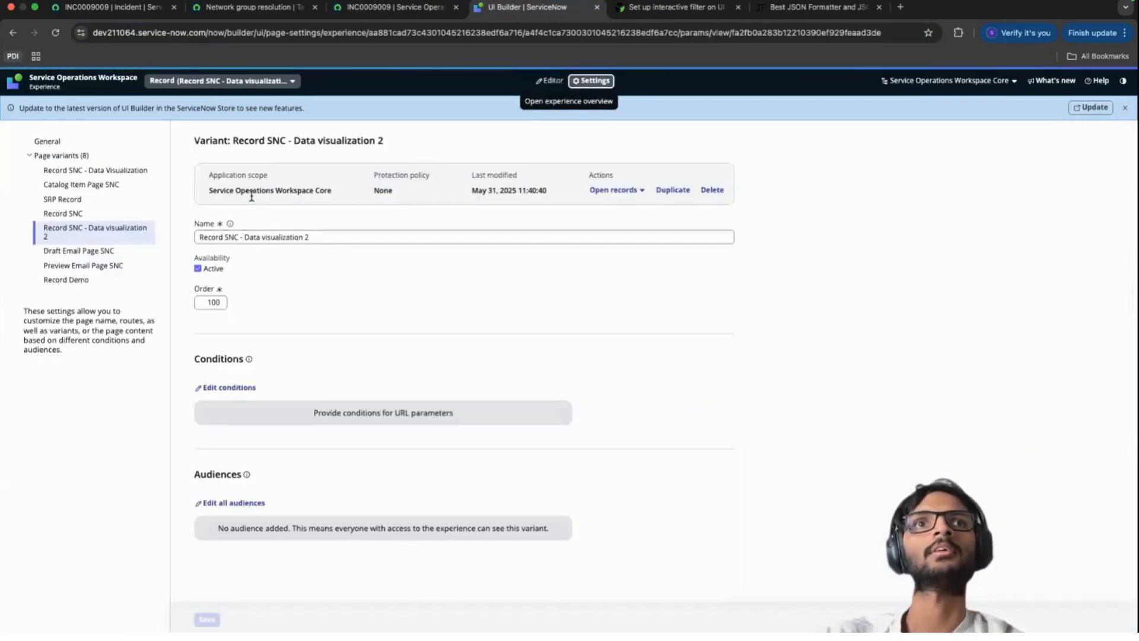
{"action": "left_click", "coordinate": [202, 304]}
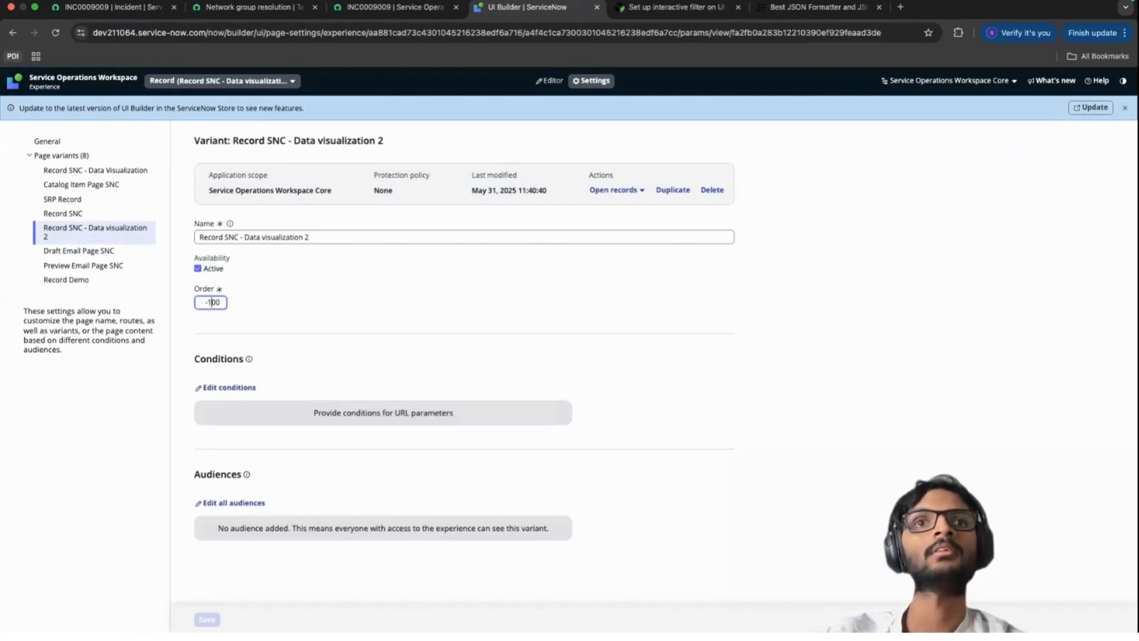
{"action": "left_click", "coordinate": [265, 331]}
{"action": "left_click", "coordinate": [207, 619]}
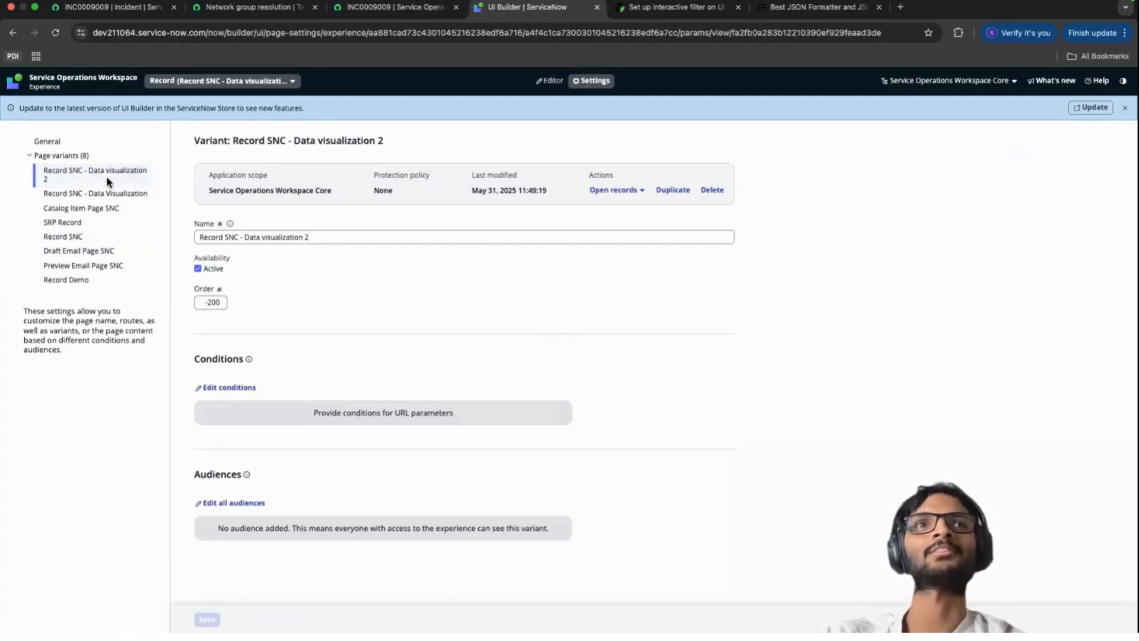
Step: Switch to the incident in Service Operations Workspace, reload it, and apply its copied number INC0009009 as the Task filter value
{"action": "left_click", "coordinate": [396, 7]}
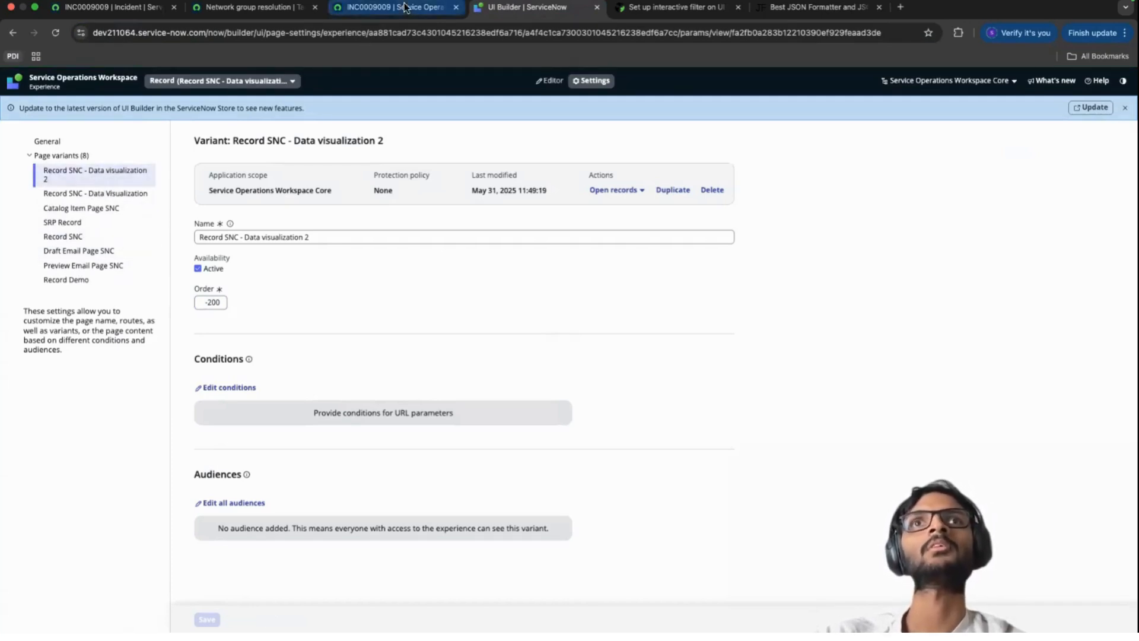
{"action": "key", "text": "Return"}
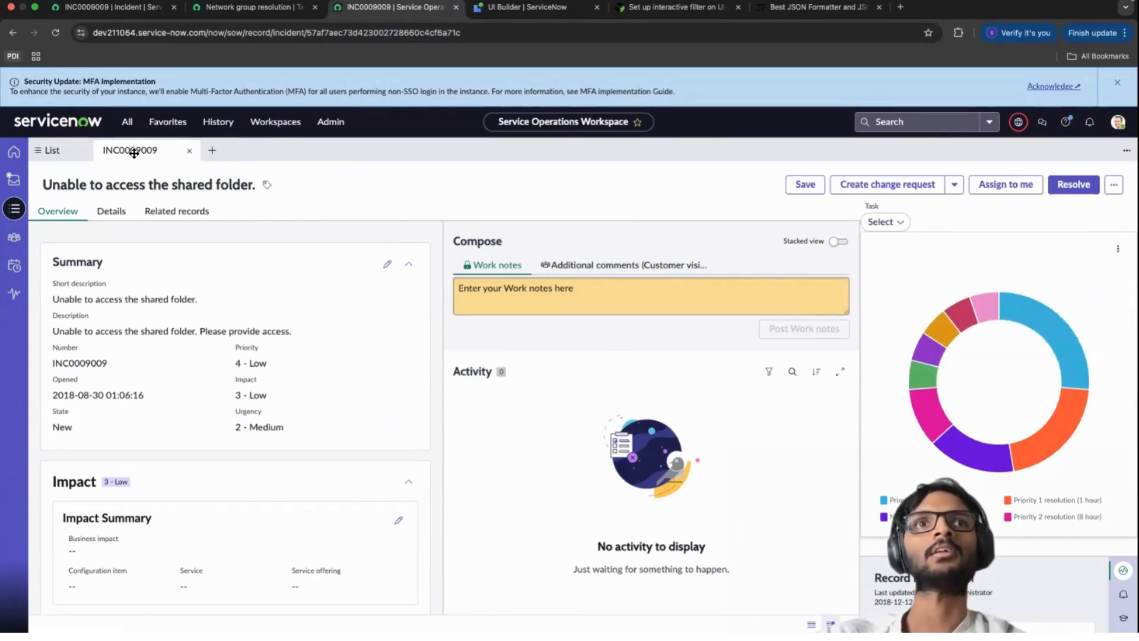
{"action": "double_click", "coordinate": [98, 363]}
{"action": "key", "text": "super+c"}
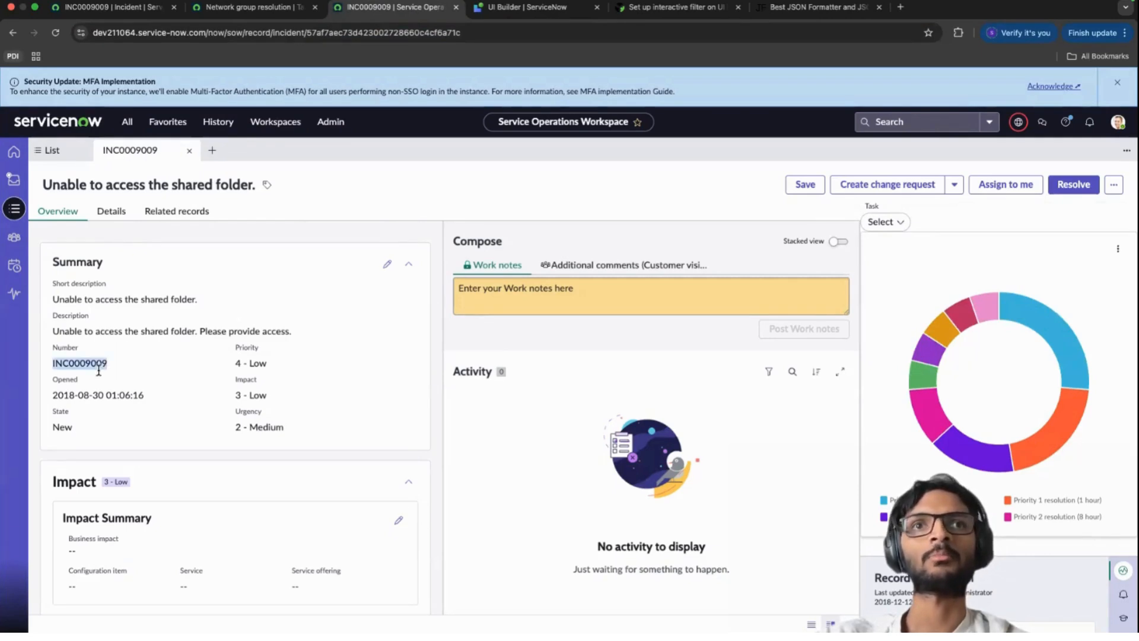
{"action": "left_click", "coordinate": [902, 223]}
{"action": "key", "text": "super+v"}
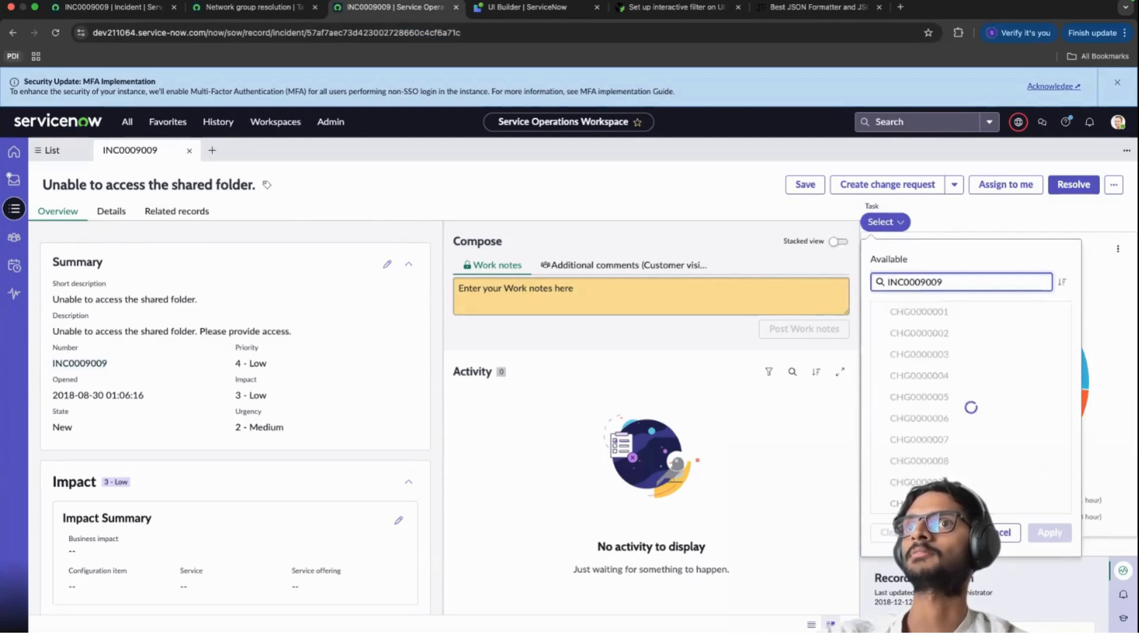
{"action": "left_click", "coordinate": [926, 312]}
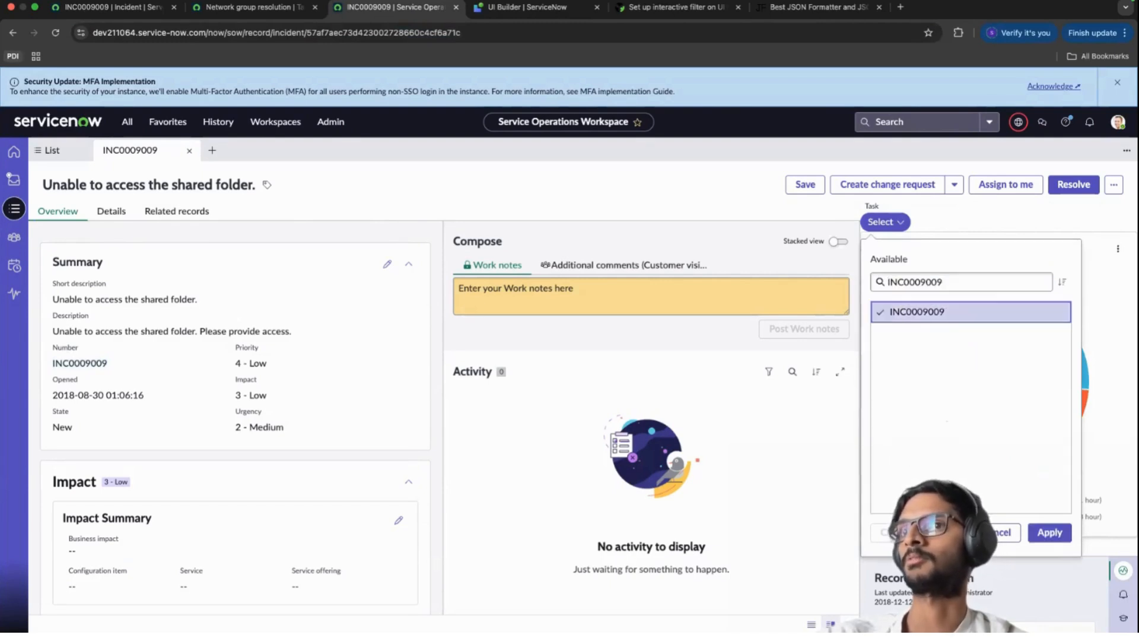
{"action": "left_click", "coordinate": [1062, 533]}
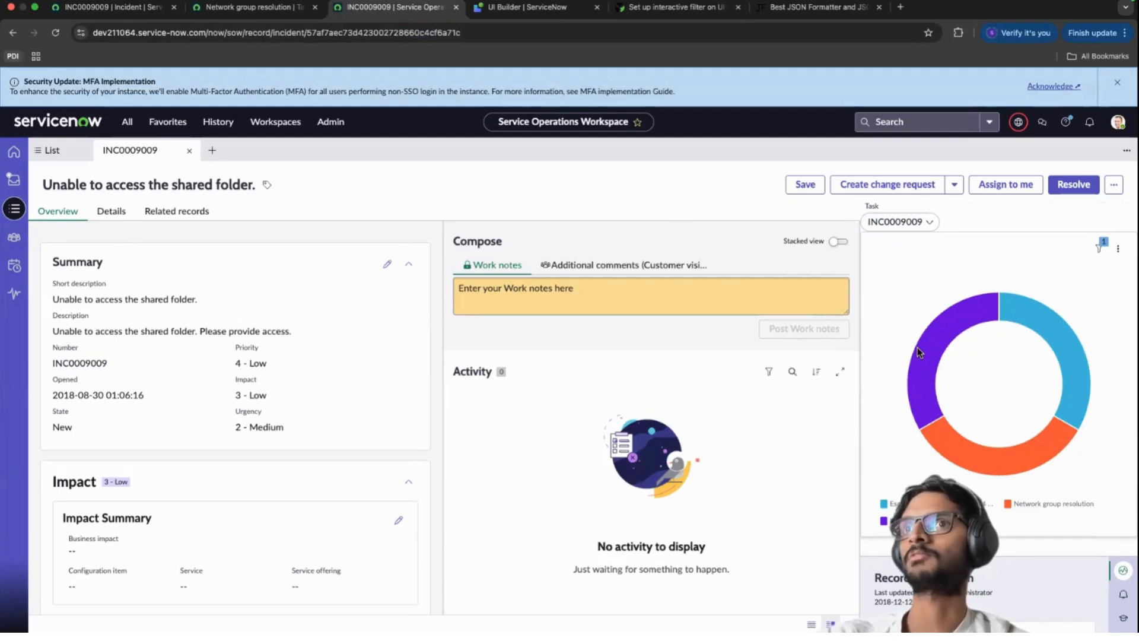
{"action": "mouse_move", "coordinate": [1066, 345]}
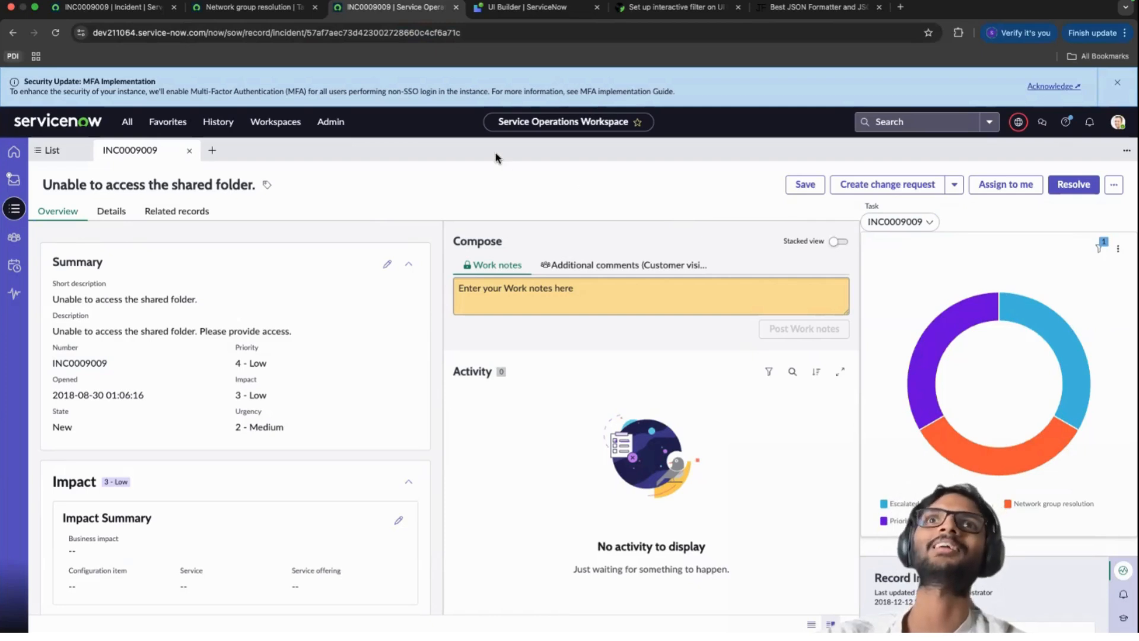
{"action": "left_click", "coordinate": [402, 34]}
{"action": "double_click", "coordinate": [401, 33]}
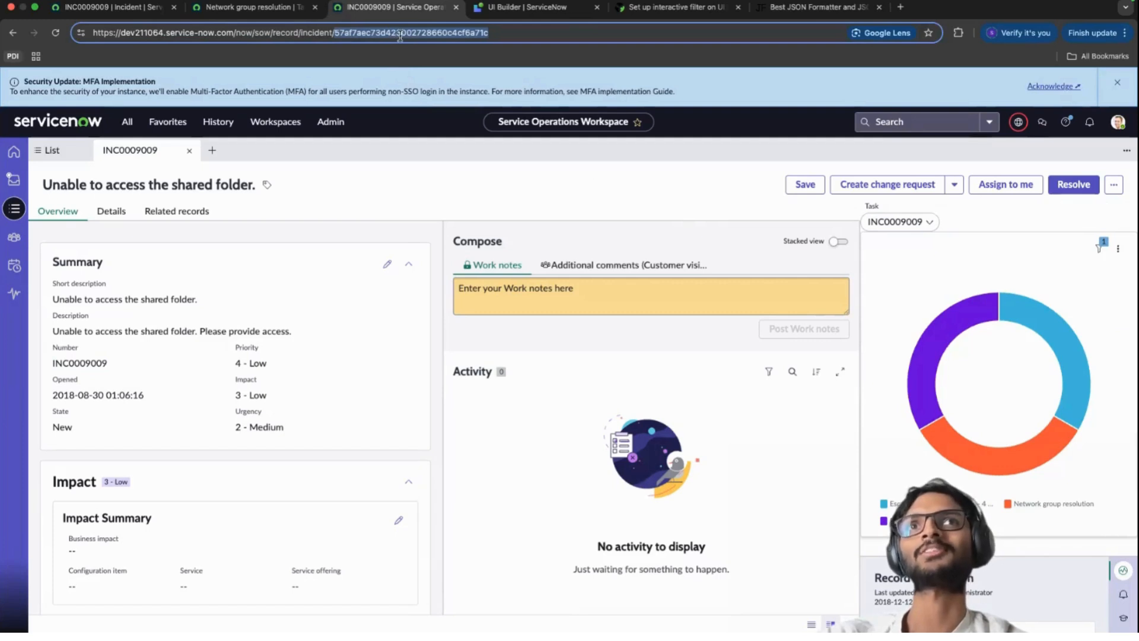
{"action": "left_click", "coordinate": [401, 153]}
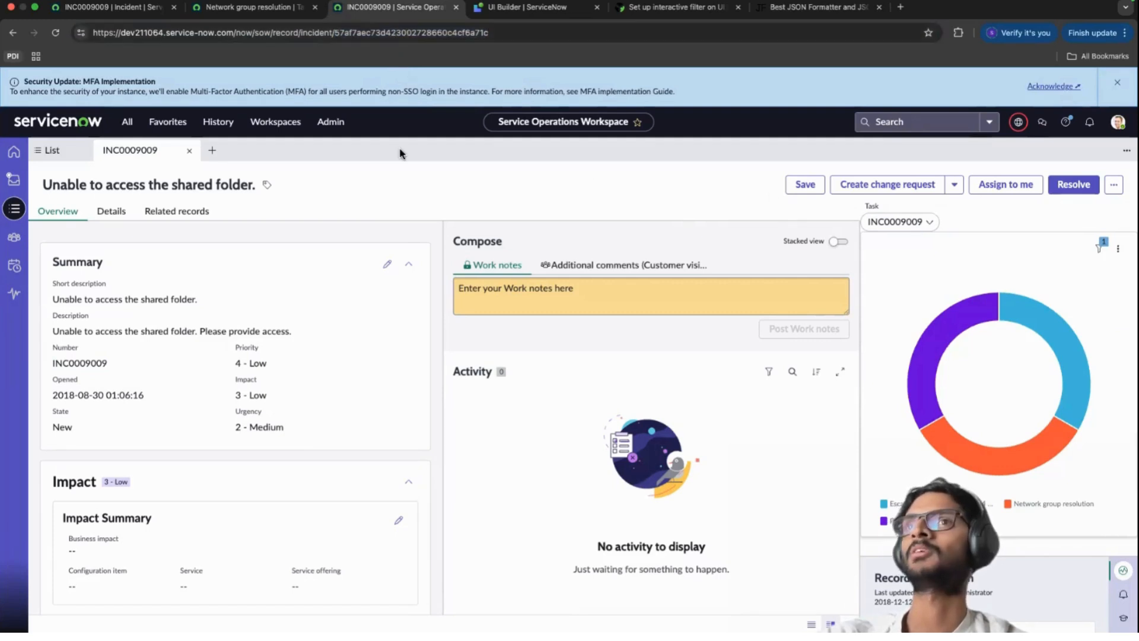
{"action": "mouse_move", "coordinate": [942, 344]}
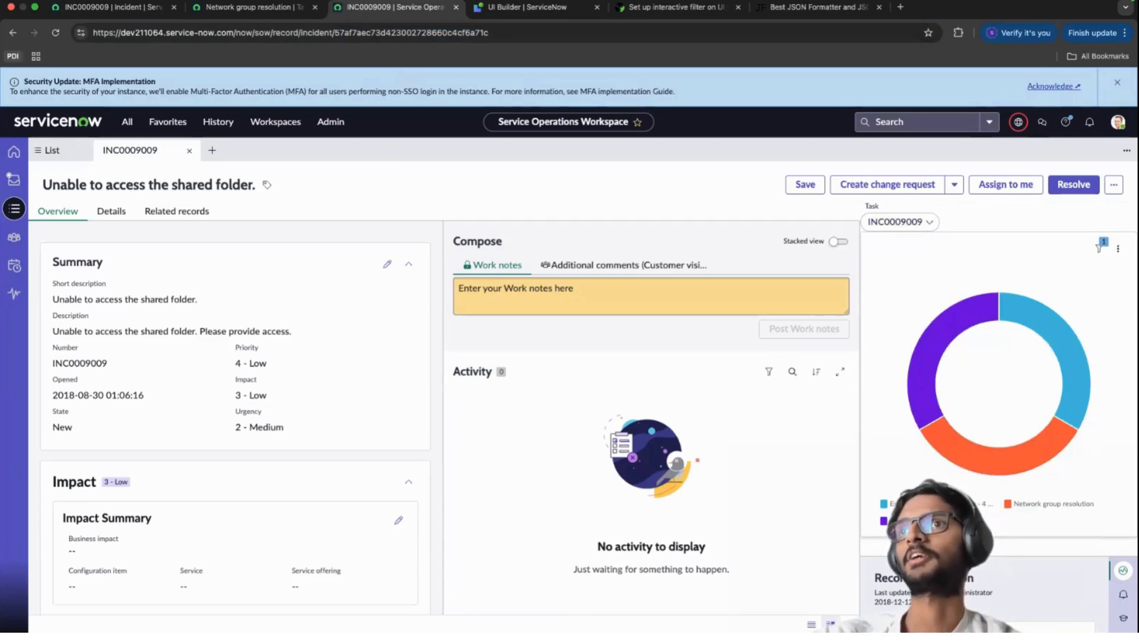
Step: Return to UI Builder, open the "Record SNC - Data visualization 2" variant in the editor, and select the Task filter component
{"action": "mouse_move", "coordinate": [1051, 328]}
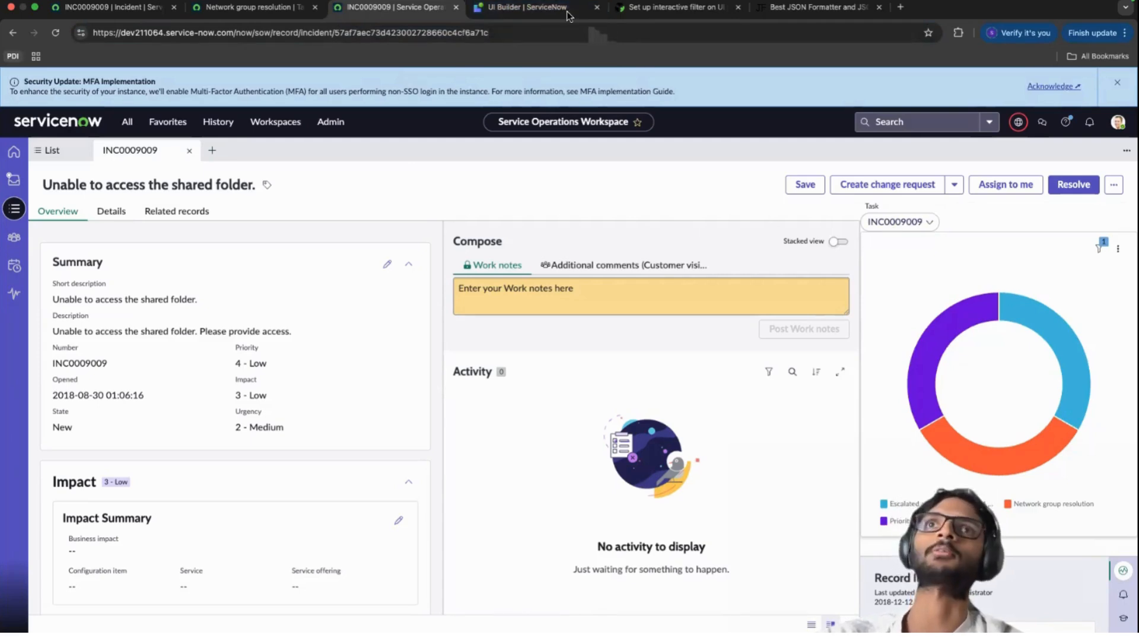
{"action": "left_click", "coordinate": [541, 13]}
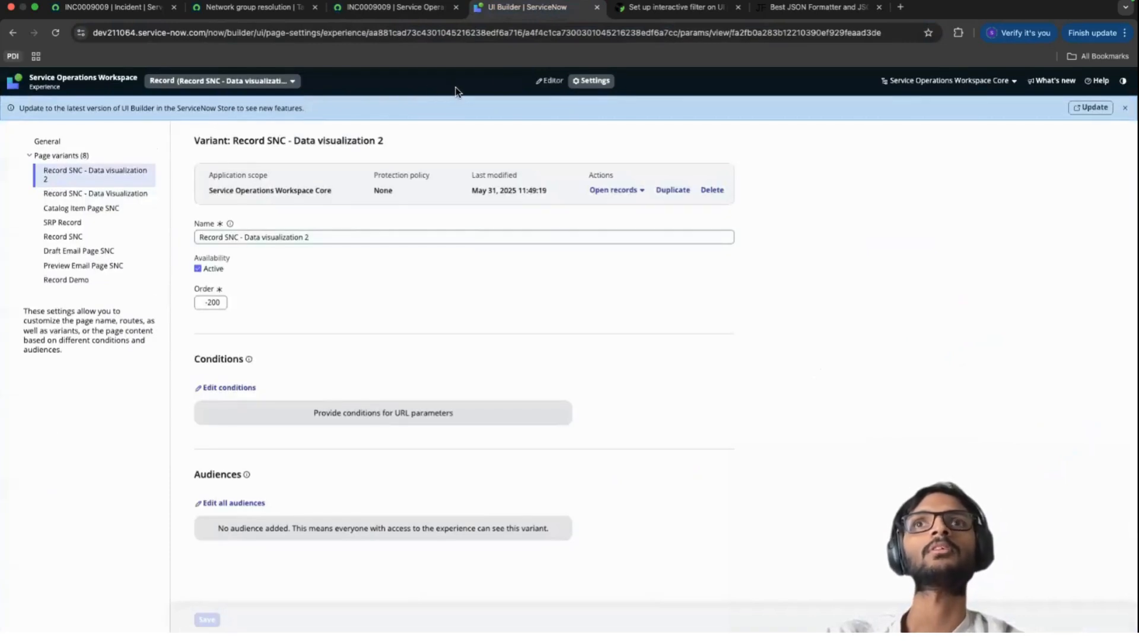
{"action": "left_click", "coordinate": [550, 81]}
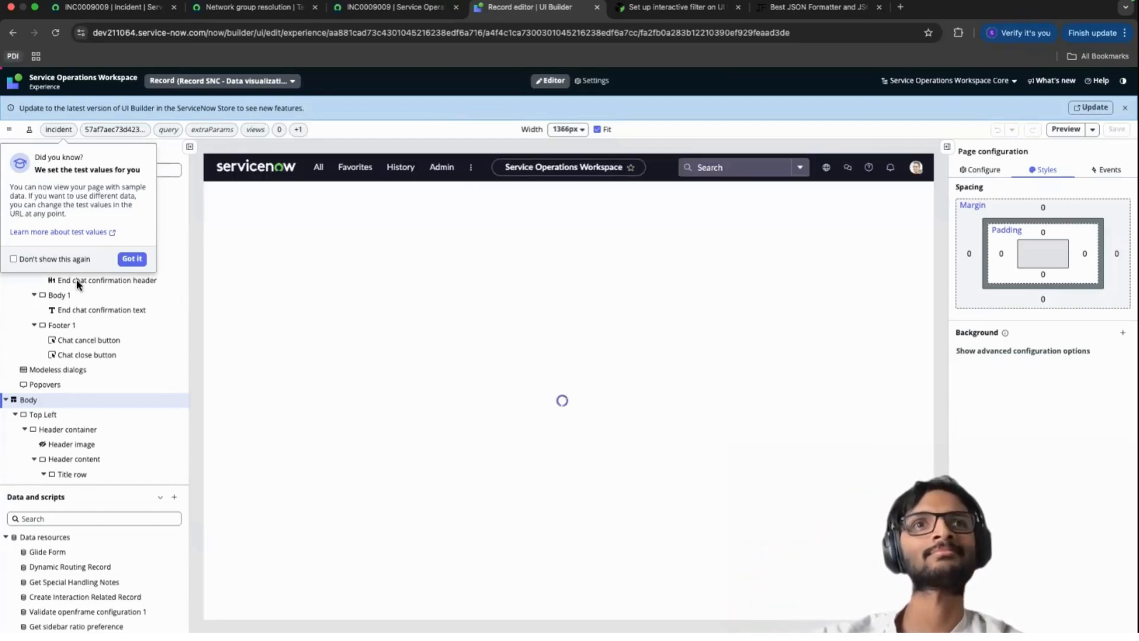
{"action": "left_click", "coordinate": [131, 260]}
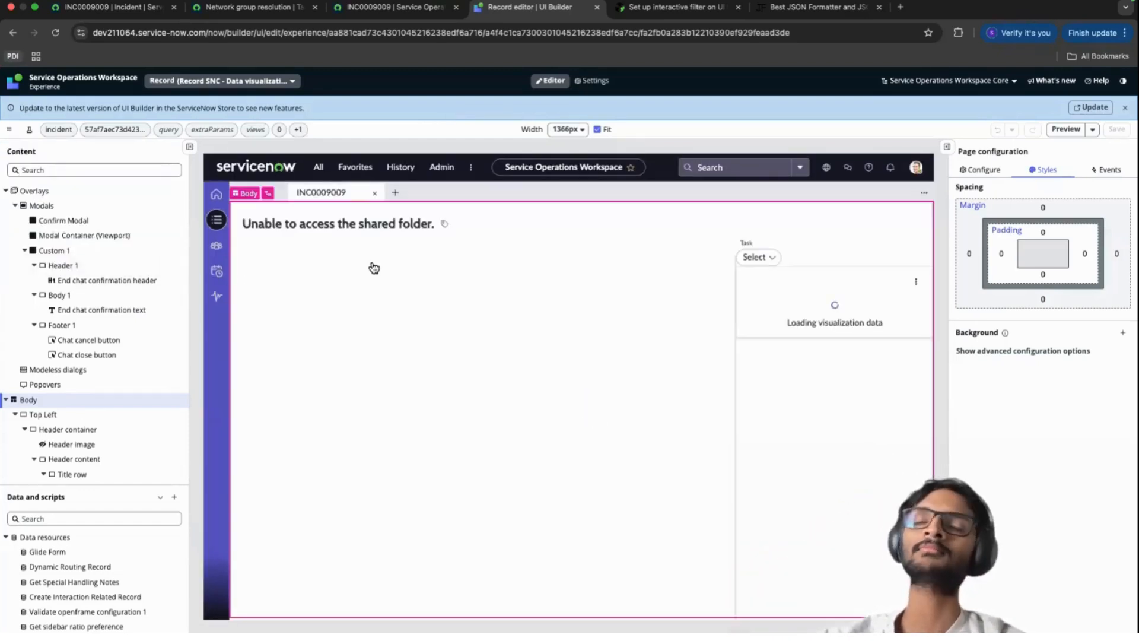
{"action": "left_click", "coordinate": [763, 262]}
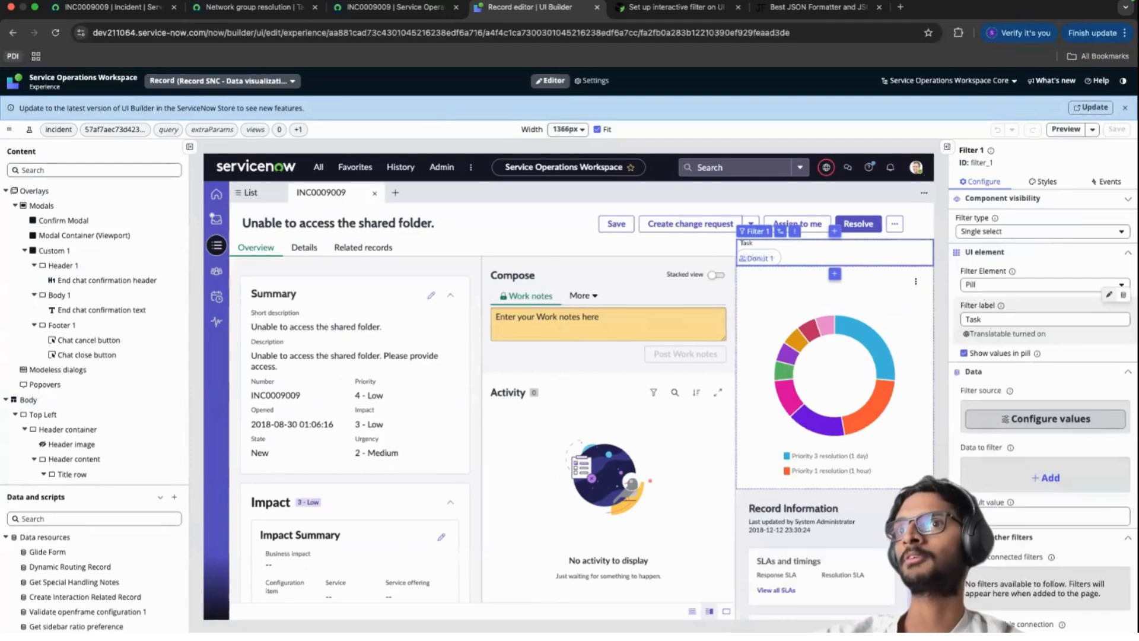
{"action": "scroll", "coordinate": [1045, 356], "scroll_direction": "down", "scroll_amount": 2}
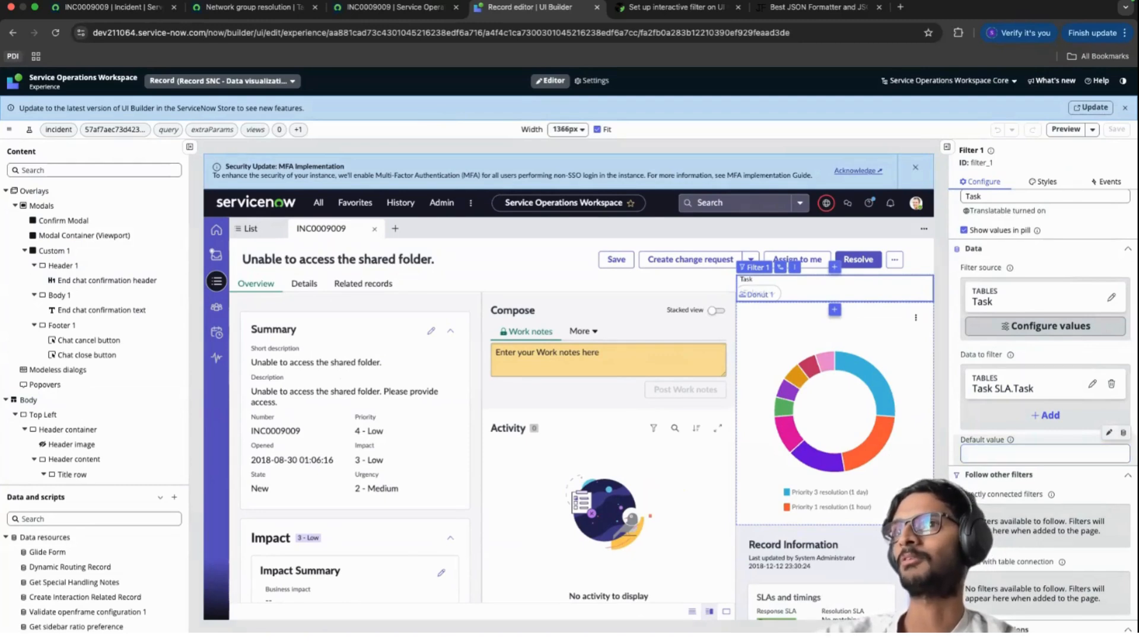
{"action": "left_click", "coordinate": [1109, 432]}
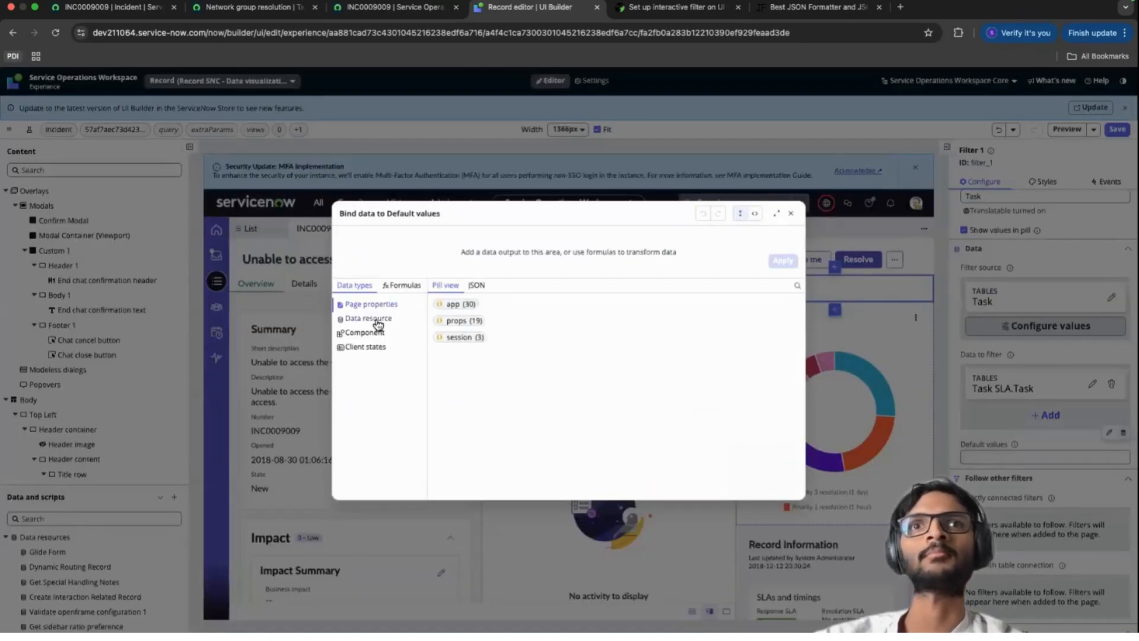
{"action": "left_click", "coordinate": [460, 321]}
{"action": "scroll", "coordinate": [531, 435], "scroll_direction": "down", "scroll_amount": 3}
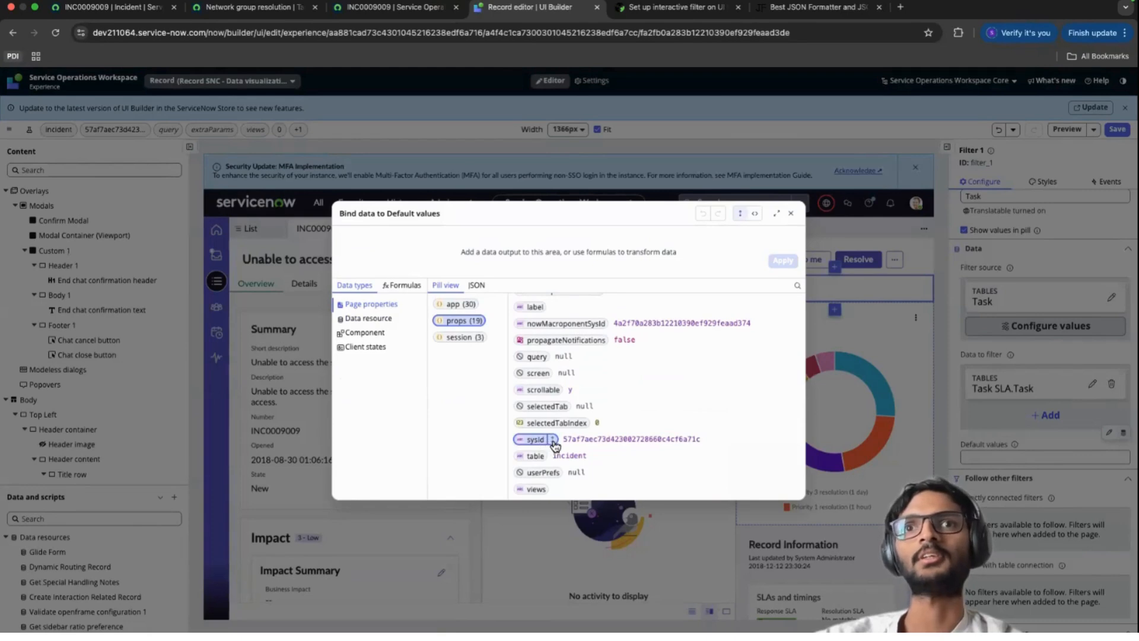
{"action": "left_click", "coordinate": [551, 441]}
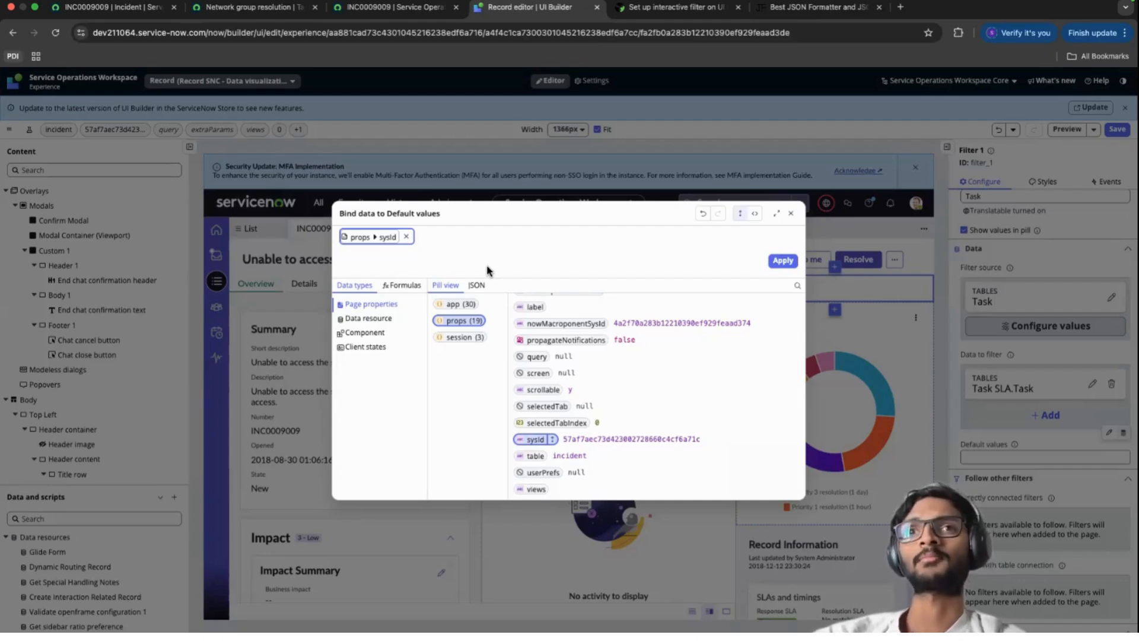
{"action": "left_click", "coordinate": [791, 213]}
{"action": "left_click", "coordinate": [666, 119]}
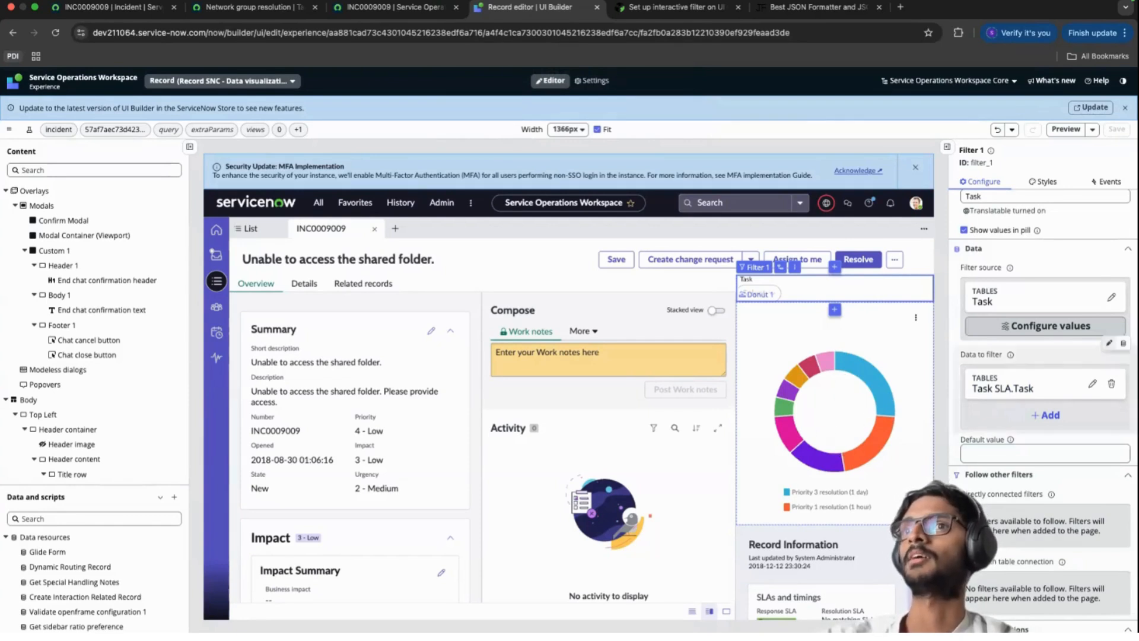
Step: Open the "apply filter" client script from the page's scripts and format its code
{"action": "scroll", "coordinate": [1044, 333], "scroll_direction": "up", "scroll_amount": 3}
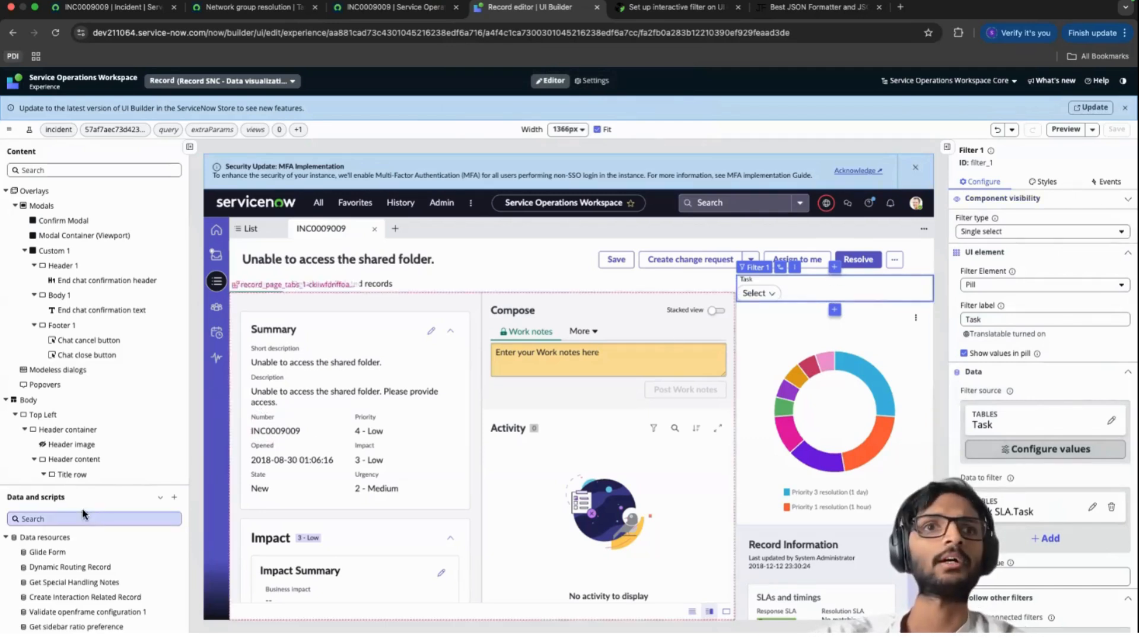
{"action": "left_click_drag", "start_coordinate": [89, 487], "coordinate": [93, 338]}
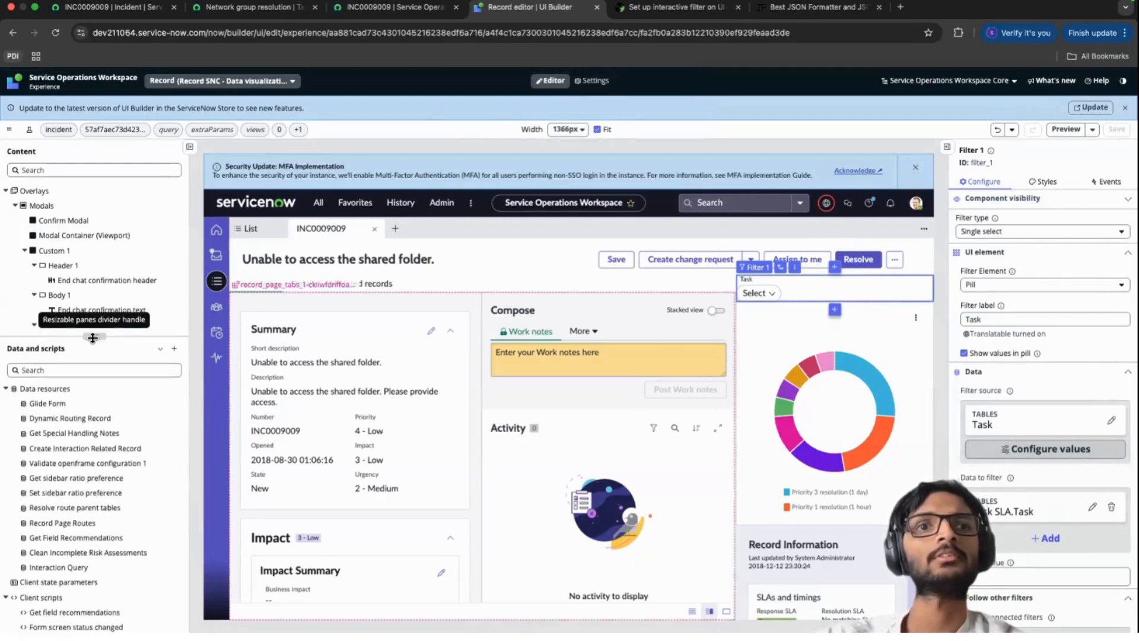
{"action": "scroll", "coordinate": [86, 522], "scroll_direction": "down", "scroll_amount": 10}
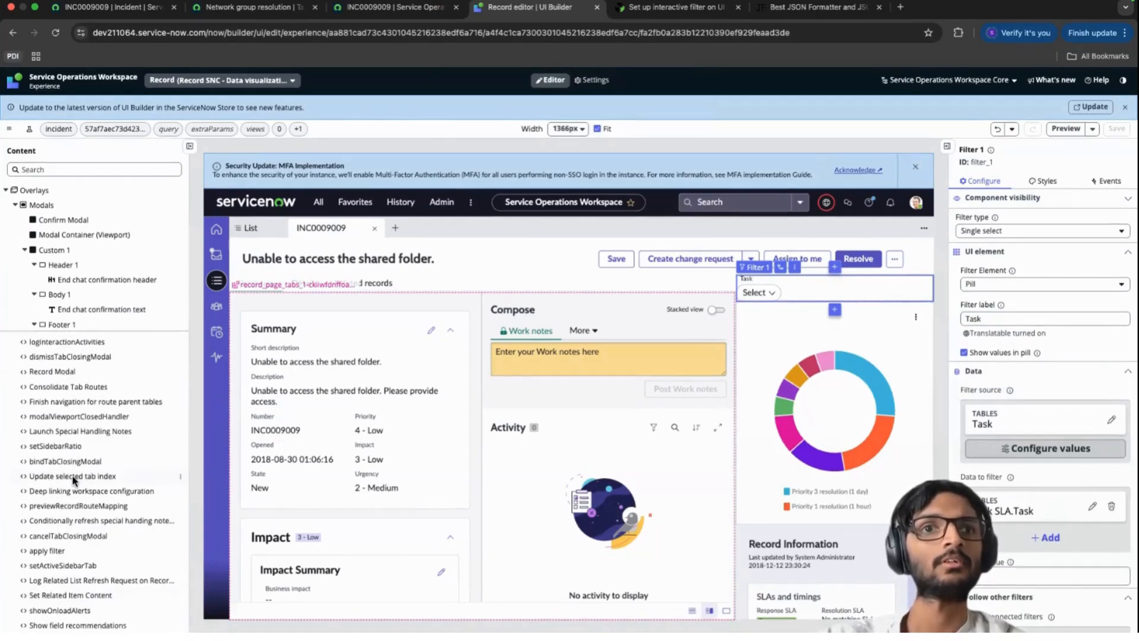
{"action": "scroll", "coordinate": [73, 529], "scroll_direction": "up", "scroll_amount": 3}
{"action": "scroll", "coordinate": [64, 460], "scroll_direction": "up", "scroll_amount": 2}
{"action": "scroll", "coordinate": [64, 460], "scroll_direction": "down", "scroll_amount": 2}
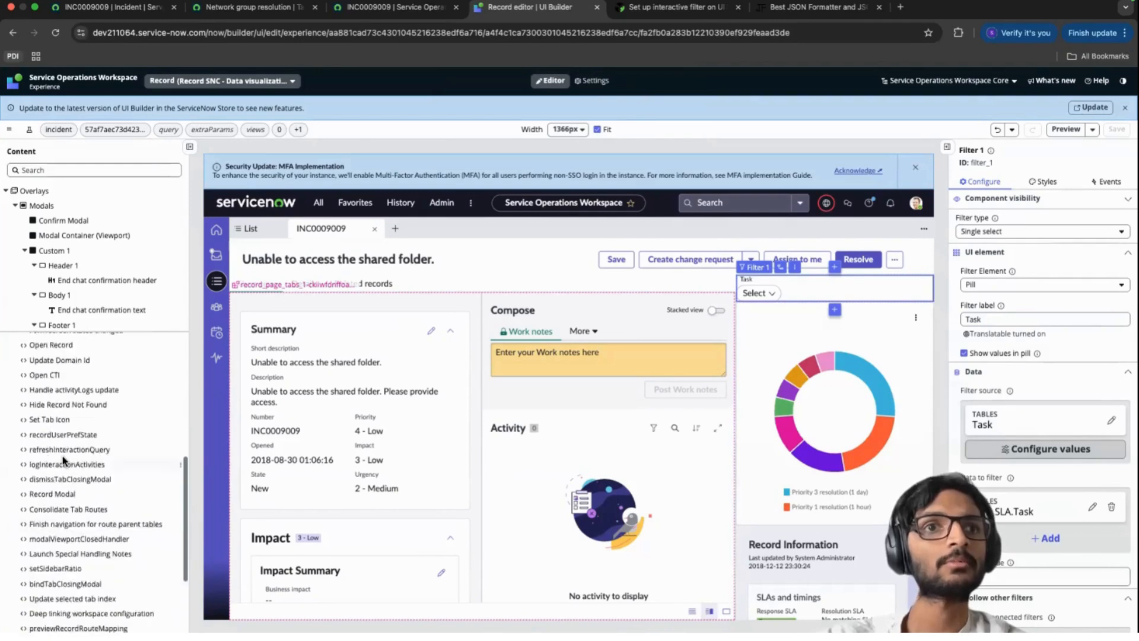
{"action": "scroll", "coordinate": [62, 459], "scroll_direction": "down", "scroll_amount": 3}
{"action": "left_click", "coordinate": [68, 553]}
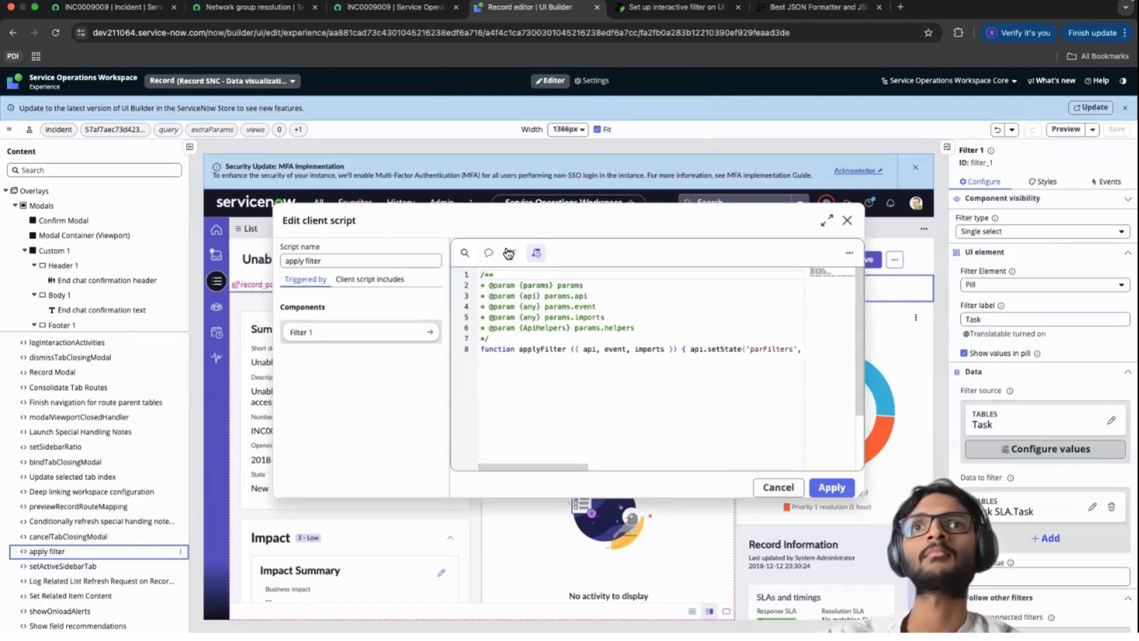
{"action": "left_click", "coordinate": [512, 252]}
{"action": "scroll", "coordinate": [571, 382], "scroll_direction": "down", "scroll_amount": 3}
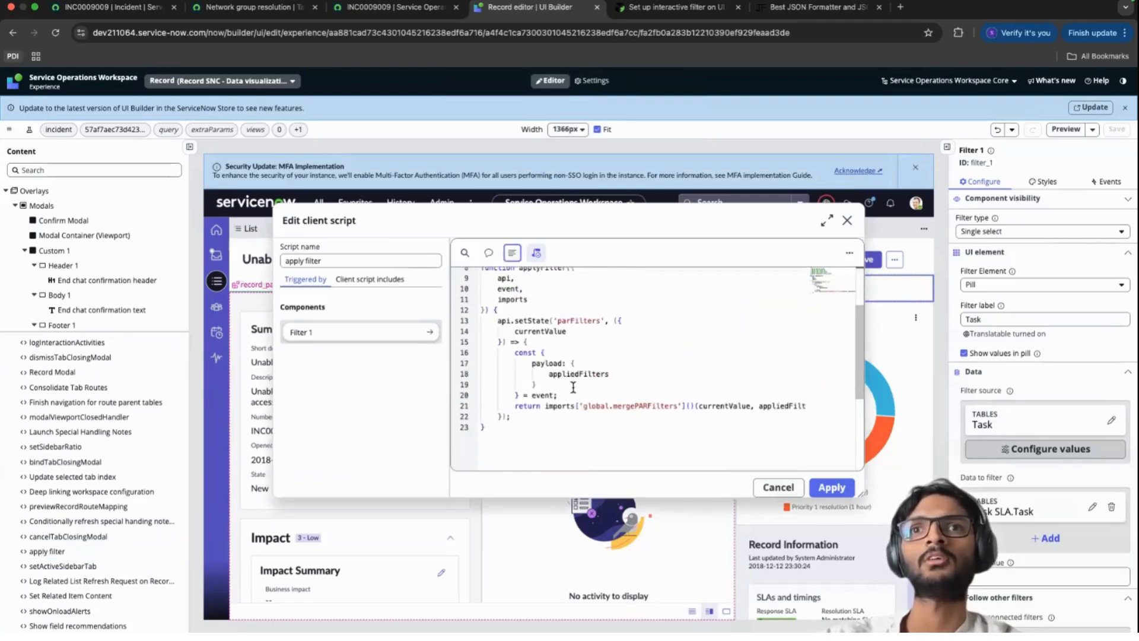
Step: Examine how the "apply filter" script takes appliedFilters from the event payload and passes them to global.mergePARFilters
{"action": "double_click", "coordinate": [542, 395]}
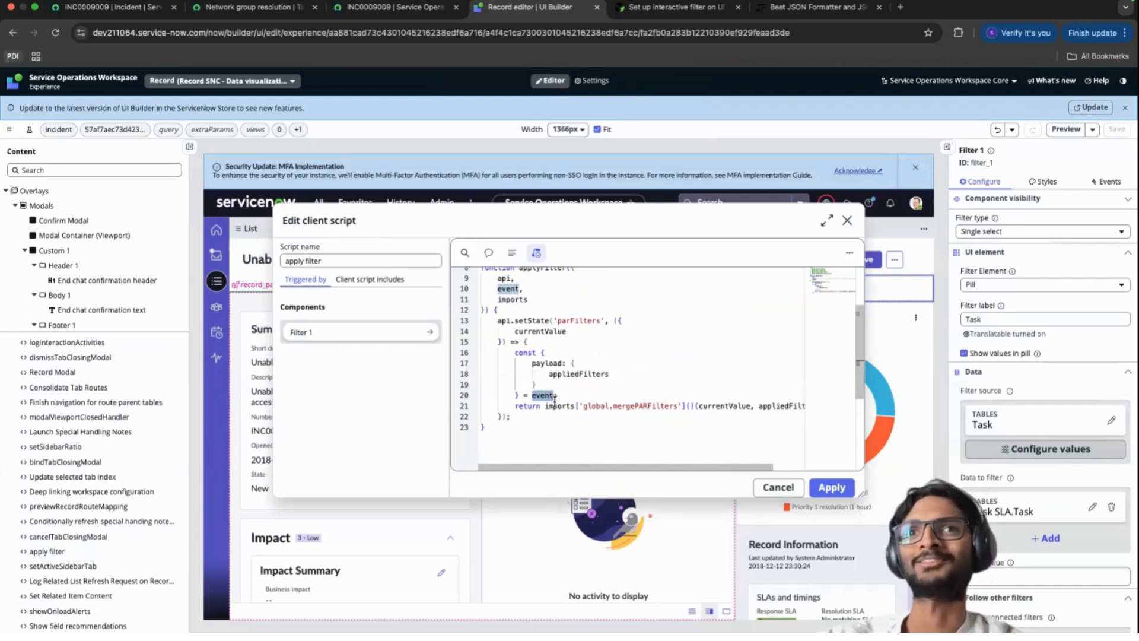
{"action": "double_click", "coordinate": [563, 375]}
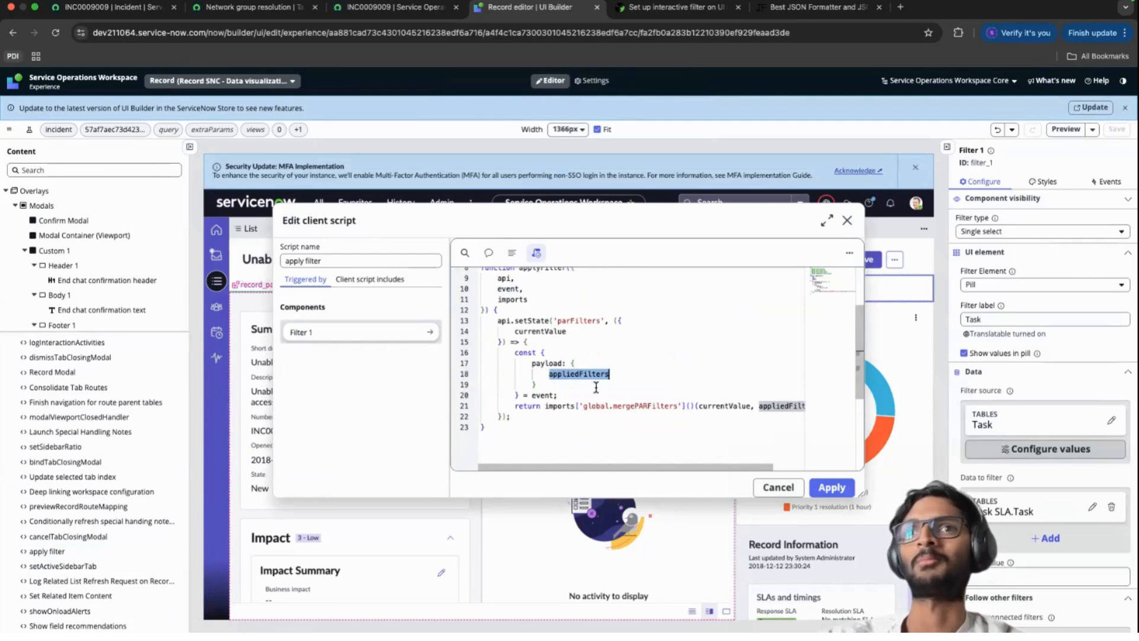
{"action": "scroll", "coordinate": [676, 403], "scroll_direction": "right", "scroll_amount": 2}
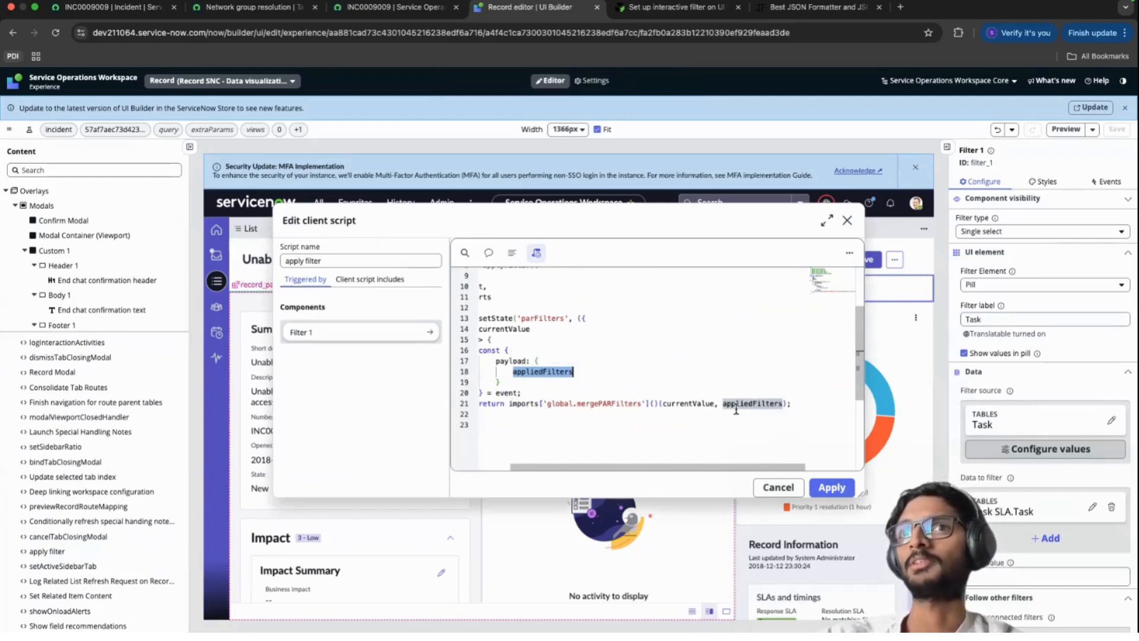
{"action": "triple_click", "coordinate": [703, 404]}
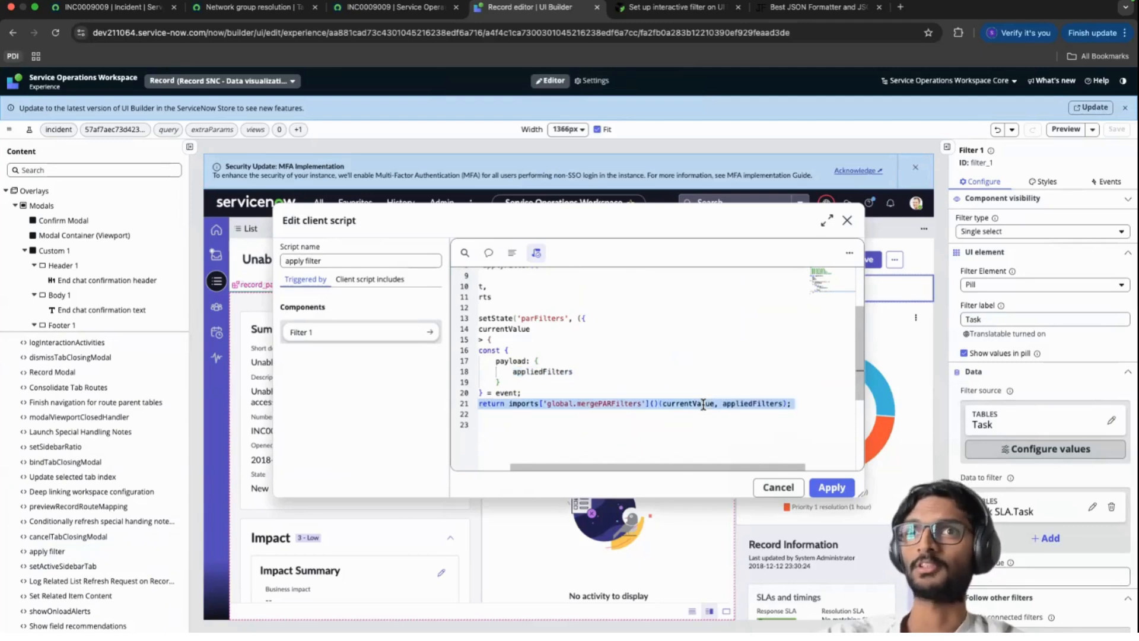
{"action": "left_click", "coordinate": [551, 393]}
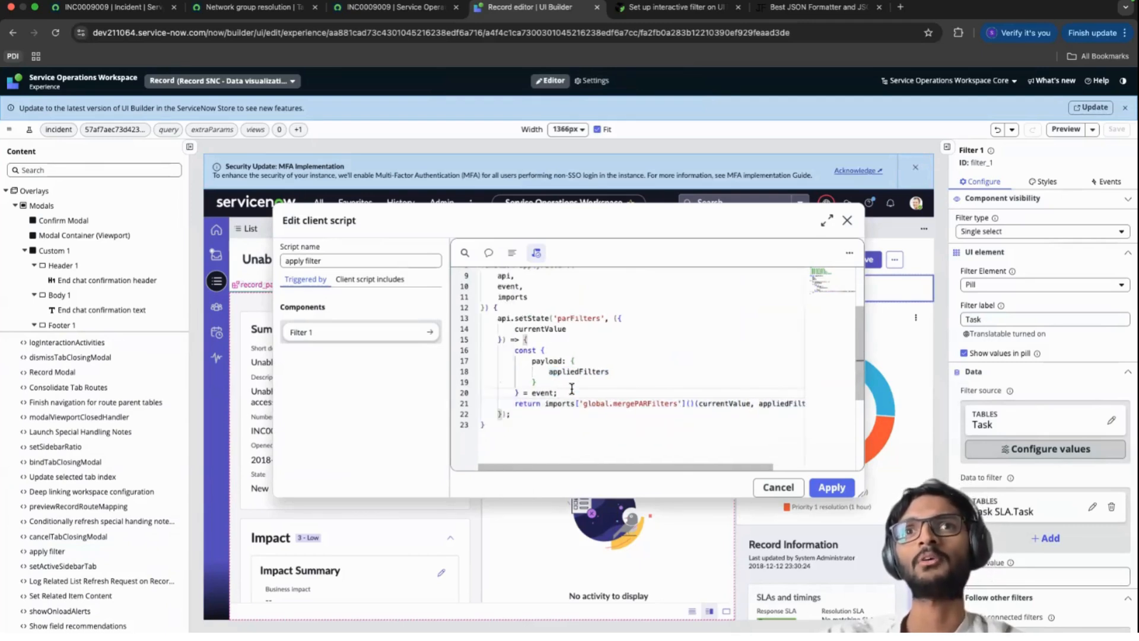
{"action": "scroll", "coordinate": [572, 389], "scroll_direction": "up", "scroll_amount": 1}
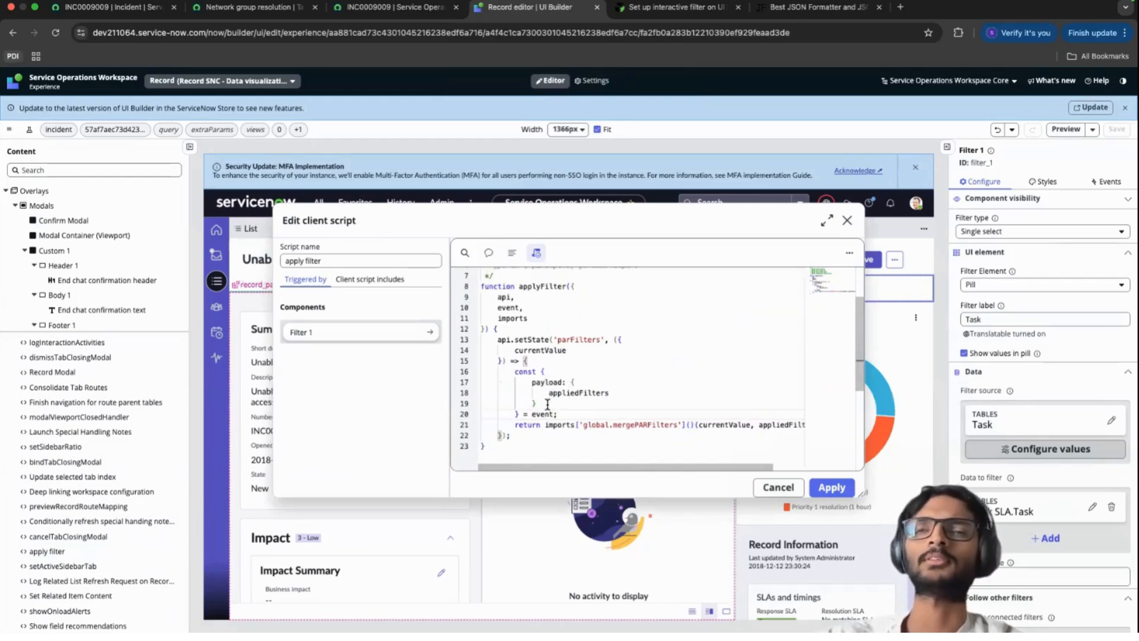
{"action": "left_click", "coordinate": [507, 330]}
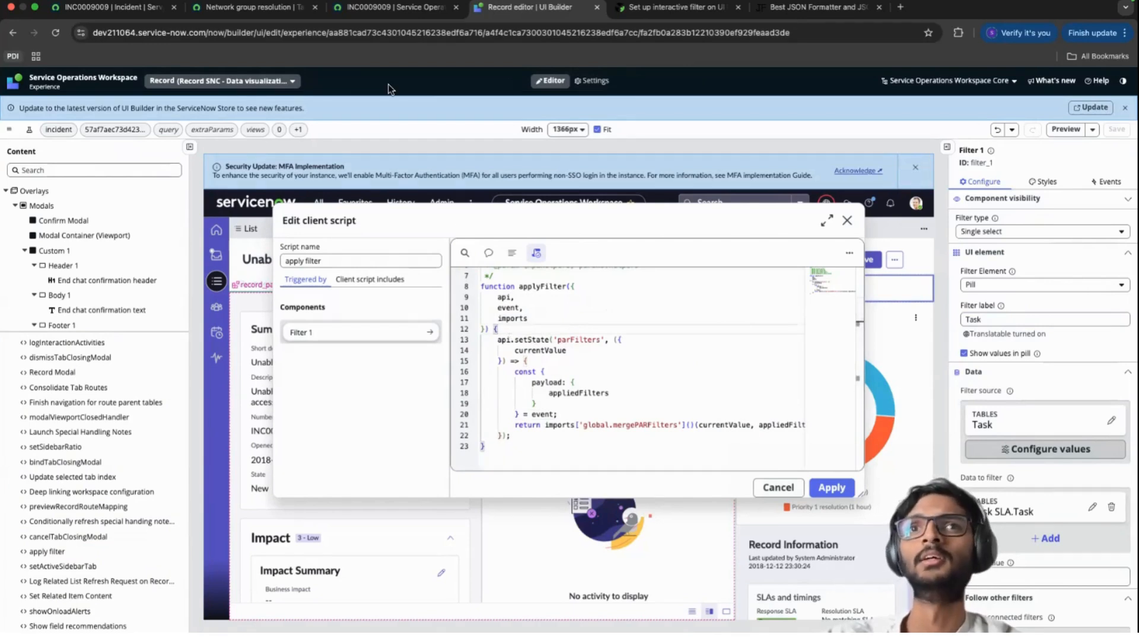
{"action": "double_click", "coordinate": [541, 414]}
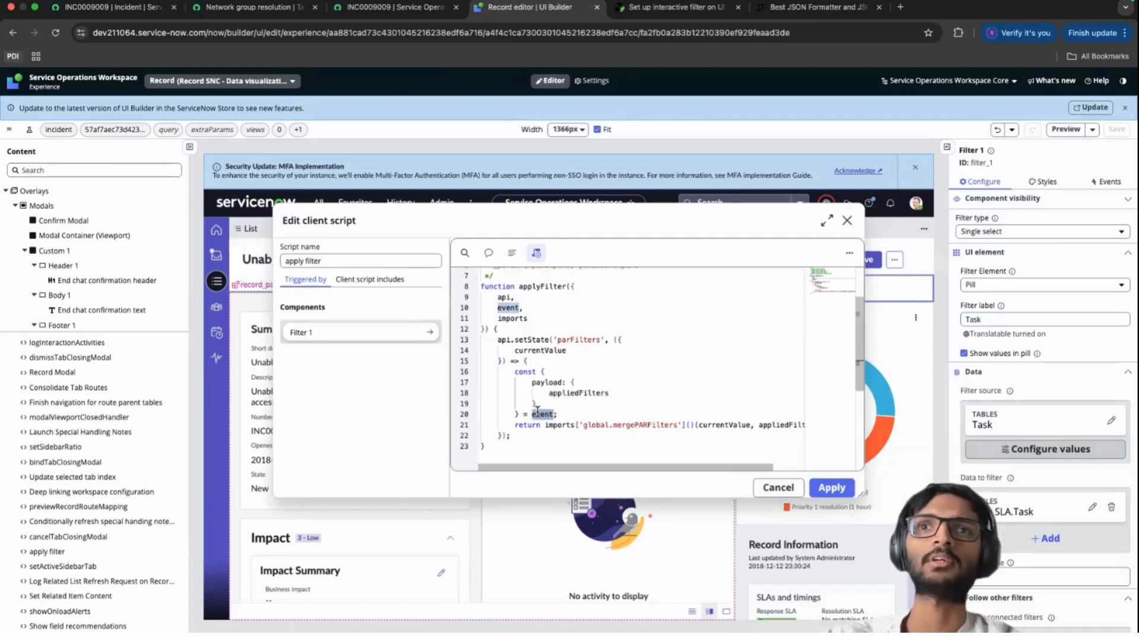
{"action": "scroll", "coordinate": [569, 410], "scroll_direction": "right", "scroll_amount": 3}
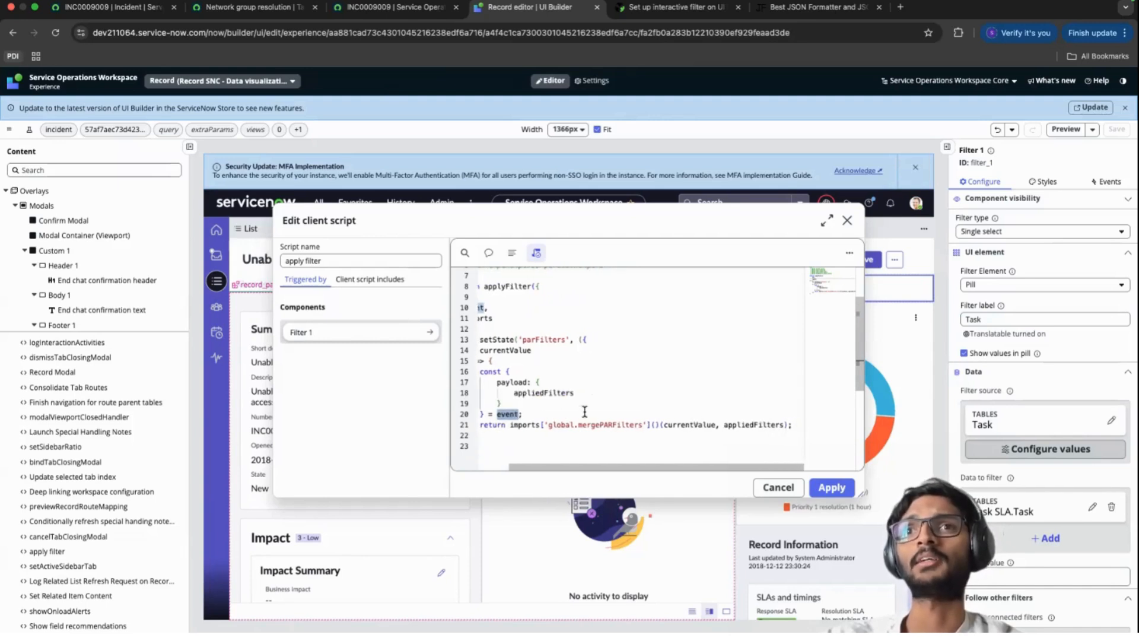
{"action": "double_click", "coordinate": [729, 425]}
{"action": "scroll", "coordinate": [562, 417], "scroll_direction": "left", "scroll_amount": 3}
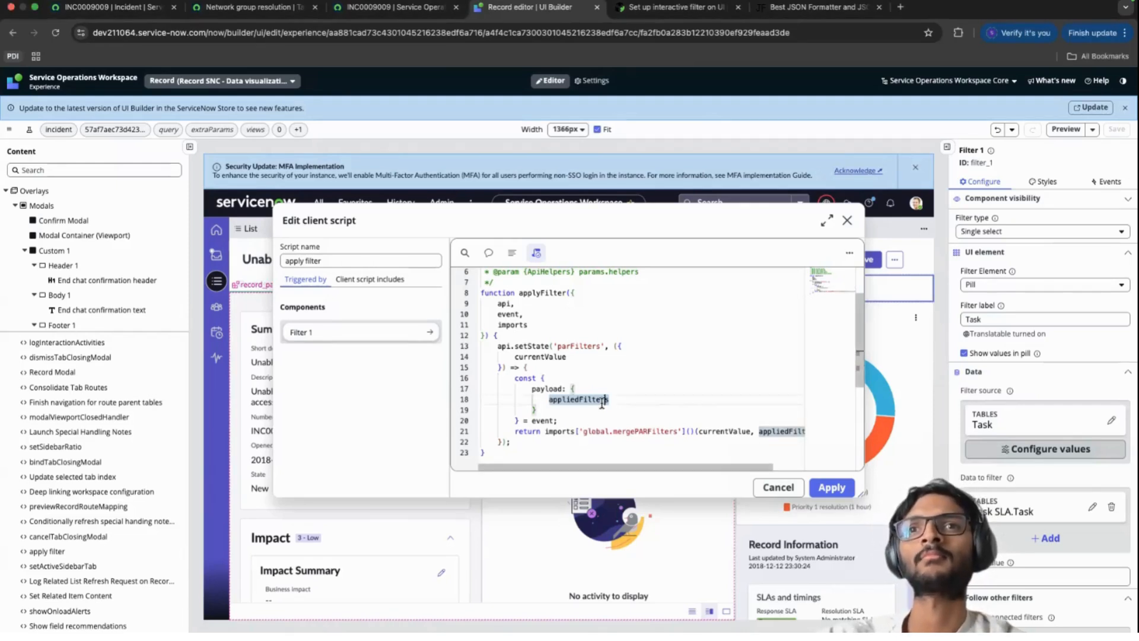
Step: Replace the whole "apply filter" script with the copied version that defines filterJson and fills its first filter value from api.context.props.sysId
{"action": "key", "text": "ctrl+a"}
{"action": "key", "text": "BackSpace"}
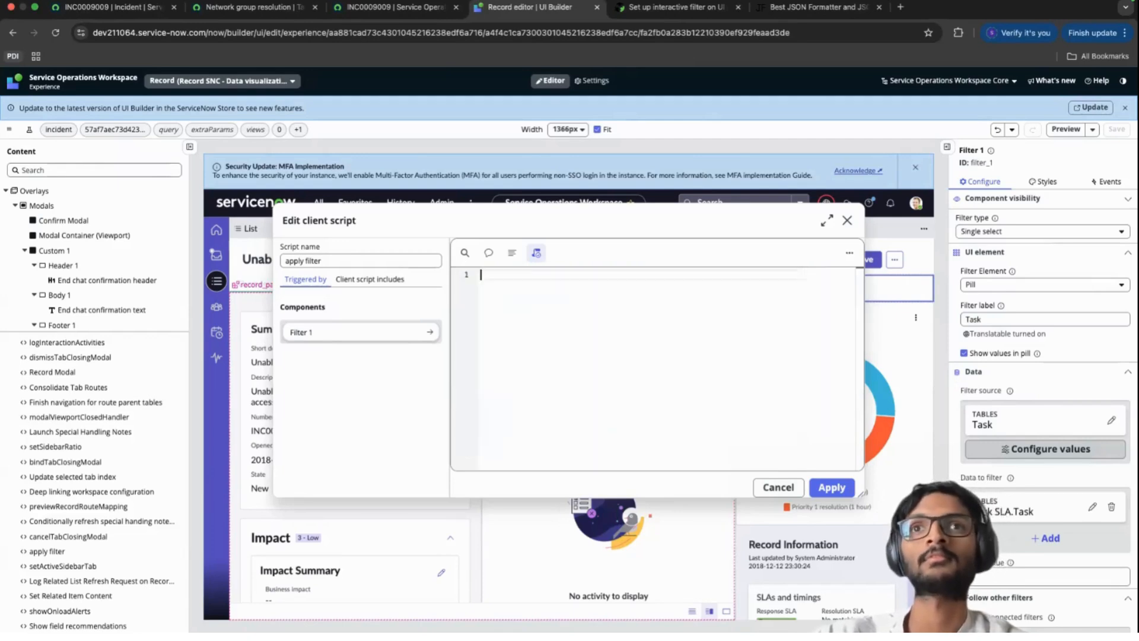
{"action": "key", "text": "ctrl+v"}
Step: Review the pasted script's filterJson object, especially its appliedFilters source, values and apply_to entries and the line overriding the first value
{"action": "scroll", "coordinate": [599, 411], "scroll_direction": "up", "scroll_amount": 8}
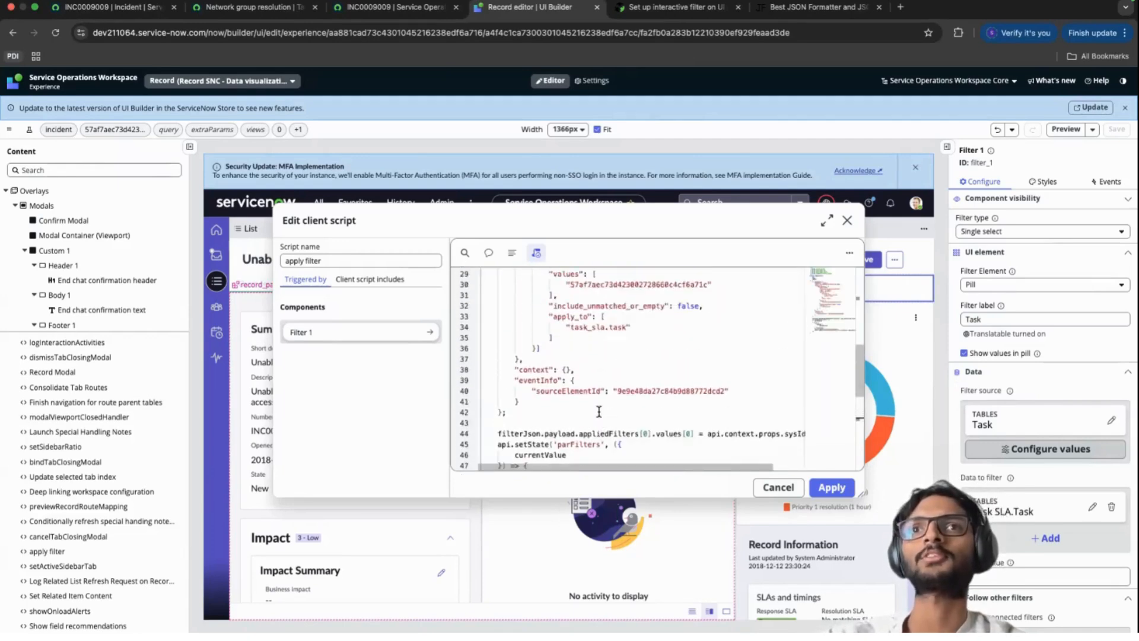
{"action": "scroll", "coordinate": [601, 371], "scroll_direction": "up", "scroll_amount": 2}
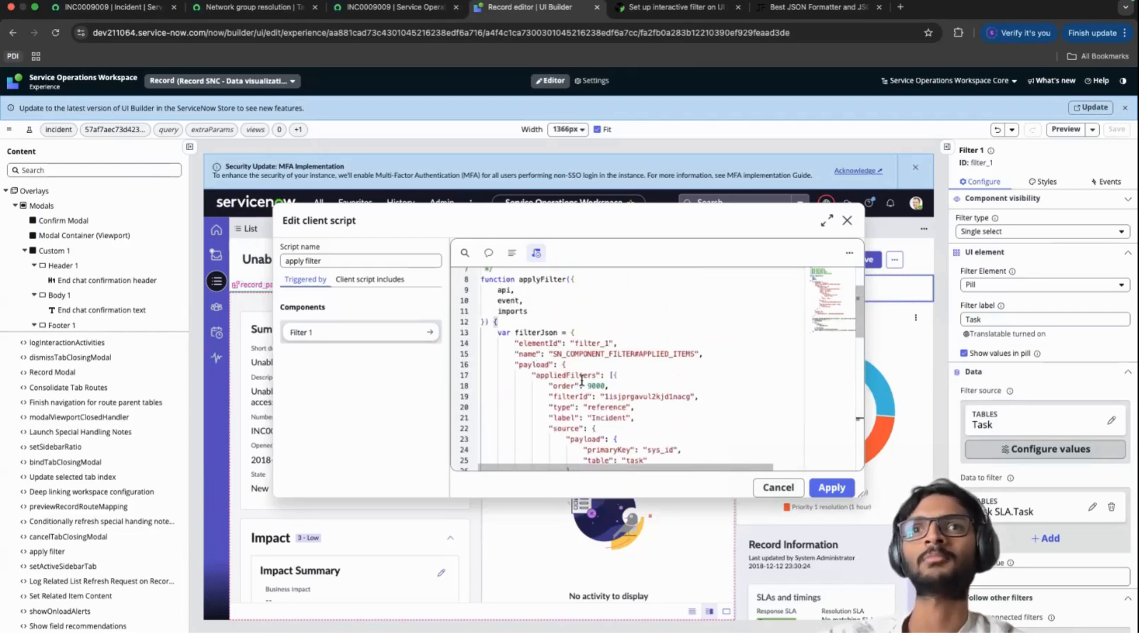
{"action": "scroll", "coordinate": [590, 380], "scroll_direction": "down", "scroll_amount": 2}
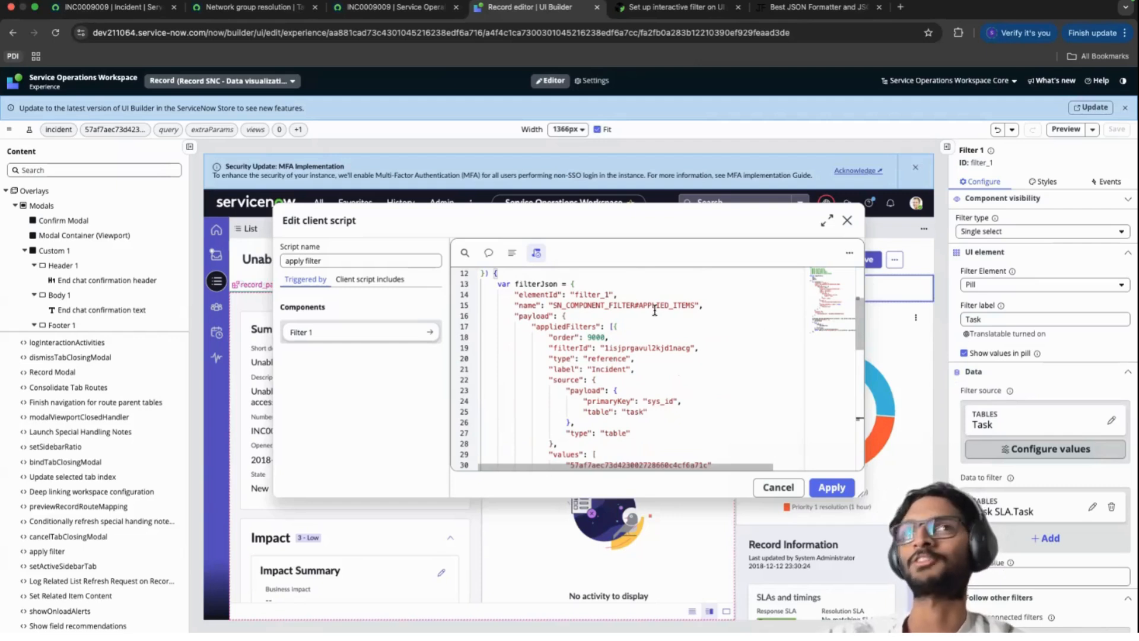
{"action": "scroll", "coordinate": [655, 311], "scroll_direction": "down", "scroll_amount": 3}
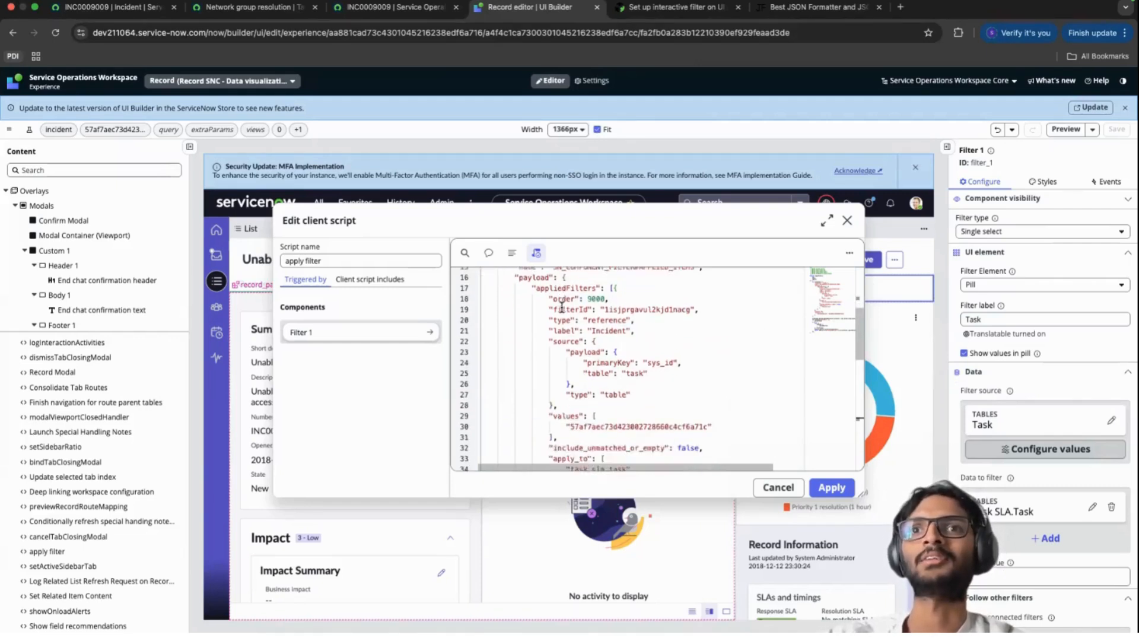
{"action": "double_click", "coordinate": [585, 392]}
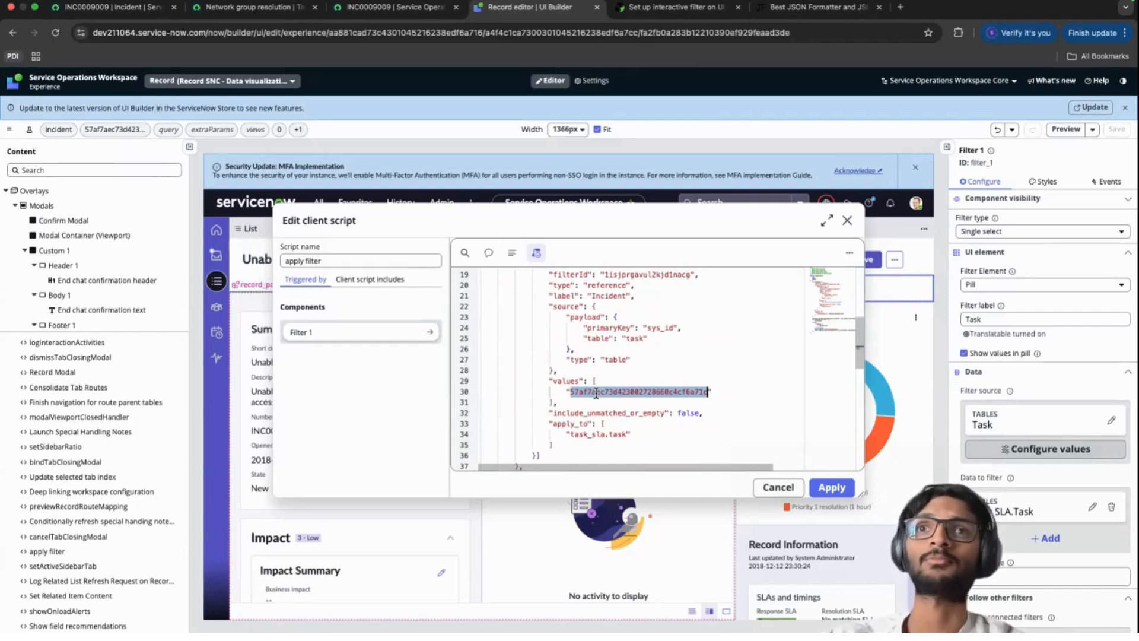
{"action": "scroll", "coordinate": [596, 393], "scroll_direction": "down", "scroll_amount": 5}
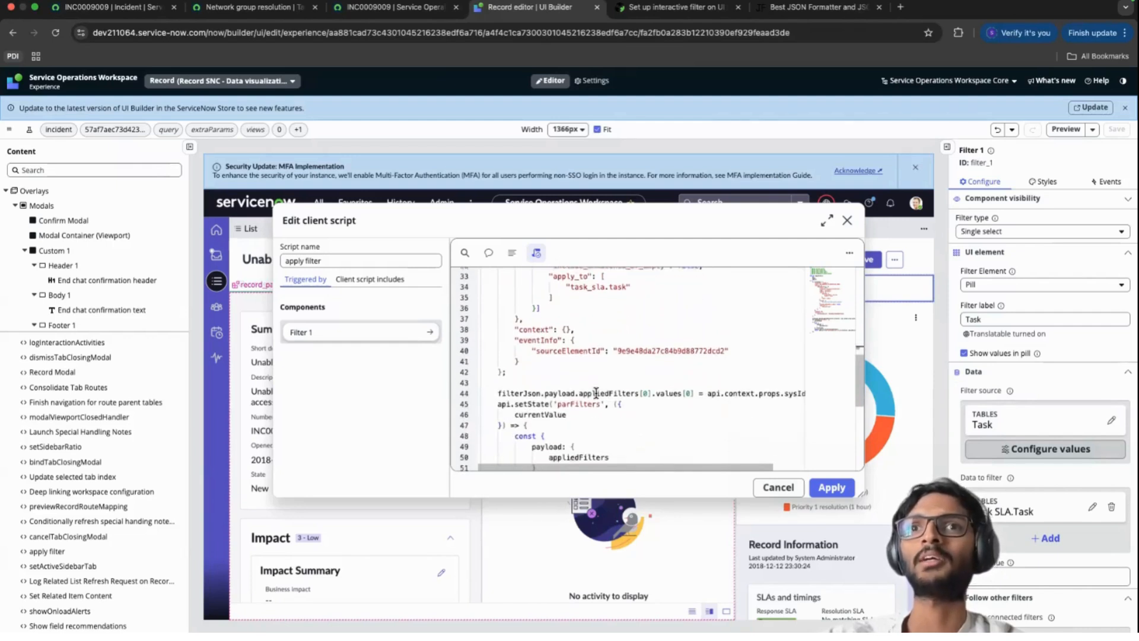
{"action": "scroll", "coordinate": [528, 395], "scroll_direction": "up", "scroll_amount": 2}
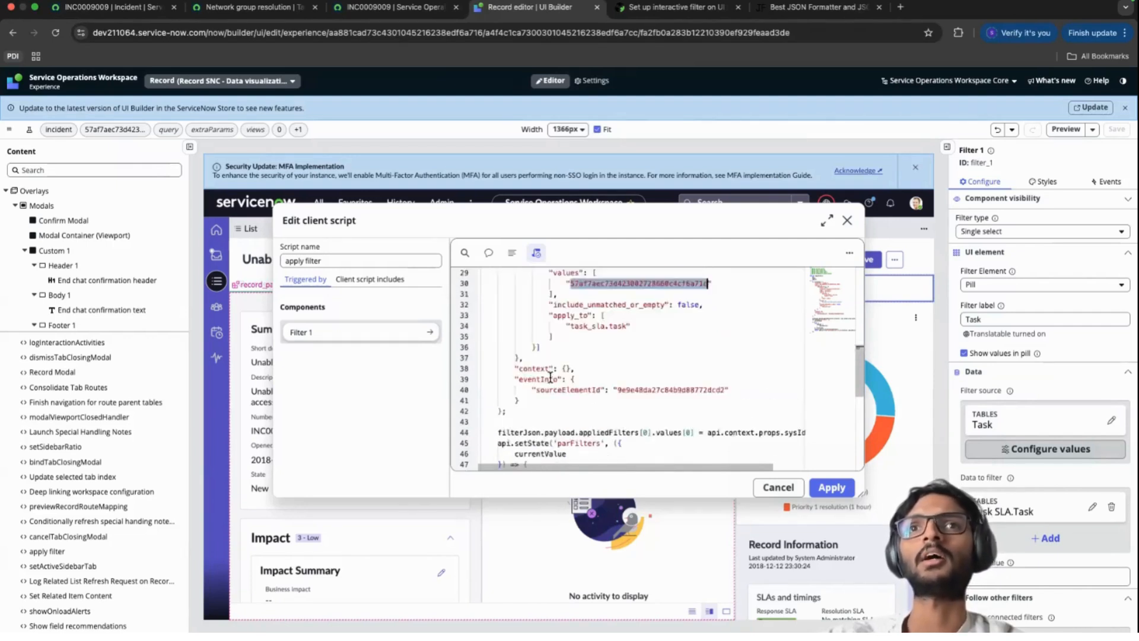
{"action": "scroll", "coordinate": [551, 378], "scroll_direction": "up", "scroll_amount": 10}
{"action": "scroll", "coordinate": [570, 371], "scroll_direction": "down", "scroll_amount": 7}
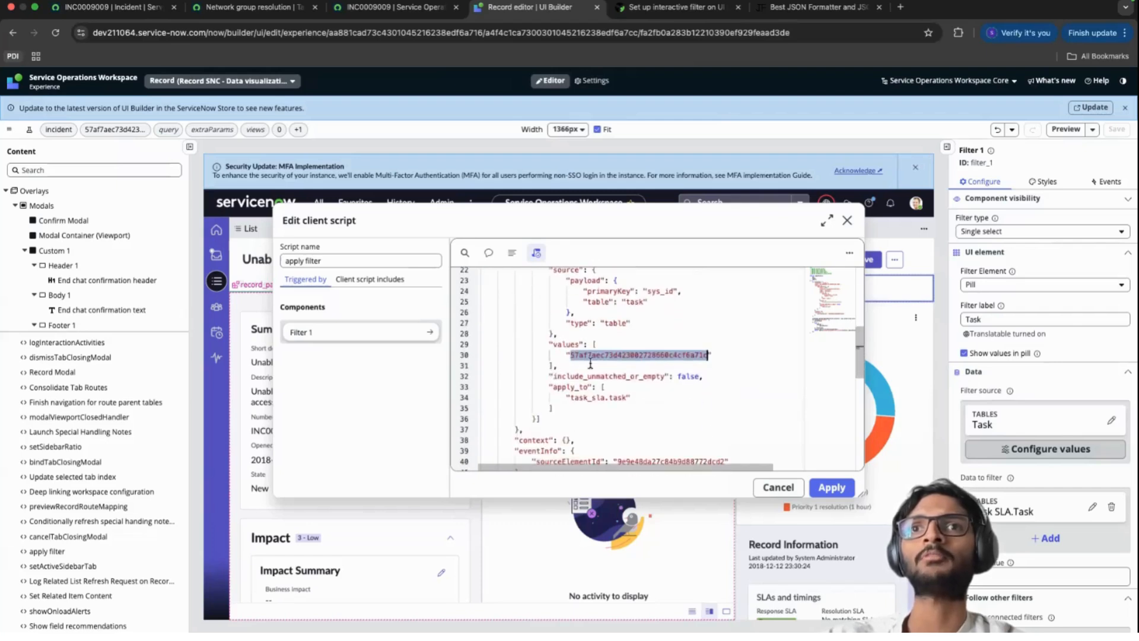
Step: Examine the hardcoded entry in the script's values array and the line overriding it with api.context.props.sysId
{"action": "left_click", "coordinate": [594, 363]}
{"action": "double_click", "coordinate": [602, 355]}
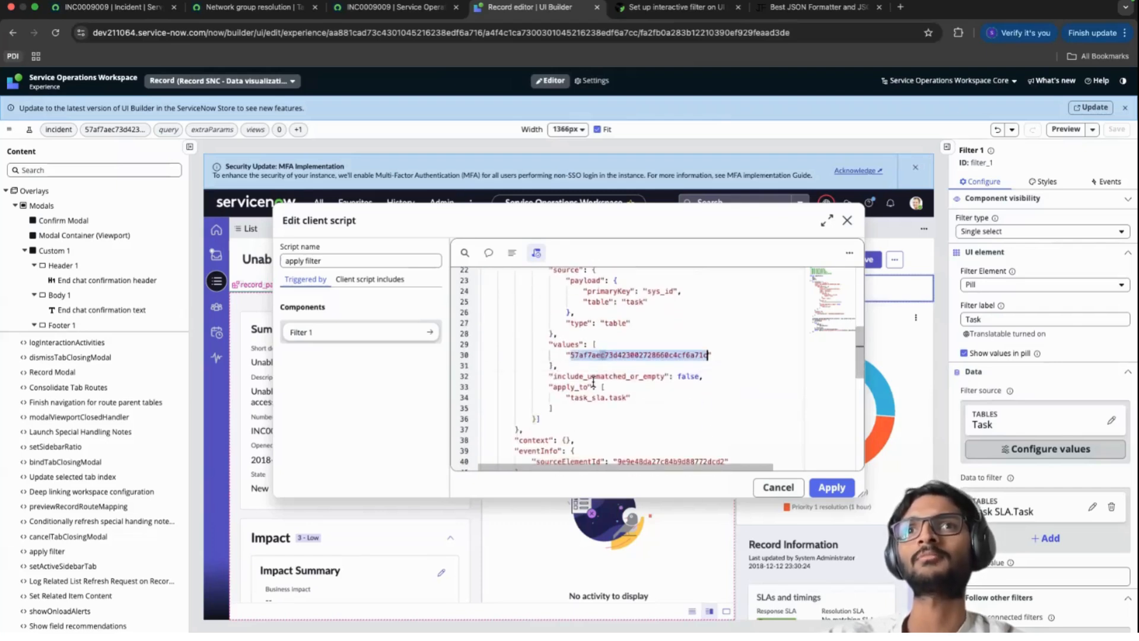
{"action": "scroll", "coordinate": [594, 383], "scroll_direction": "down", "scroll_amount": 5}
{"action": "scroll", "coordinate": [653, 385], "scroll_direction": "right", "scroll_amount": 1}
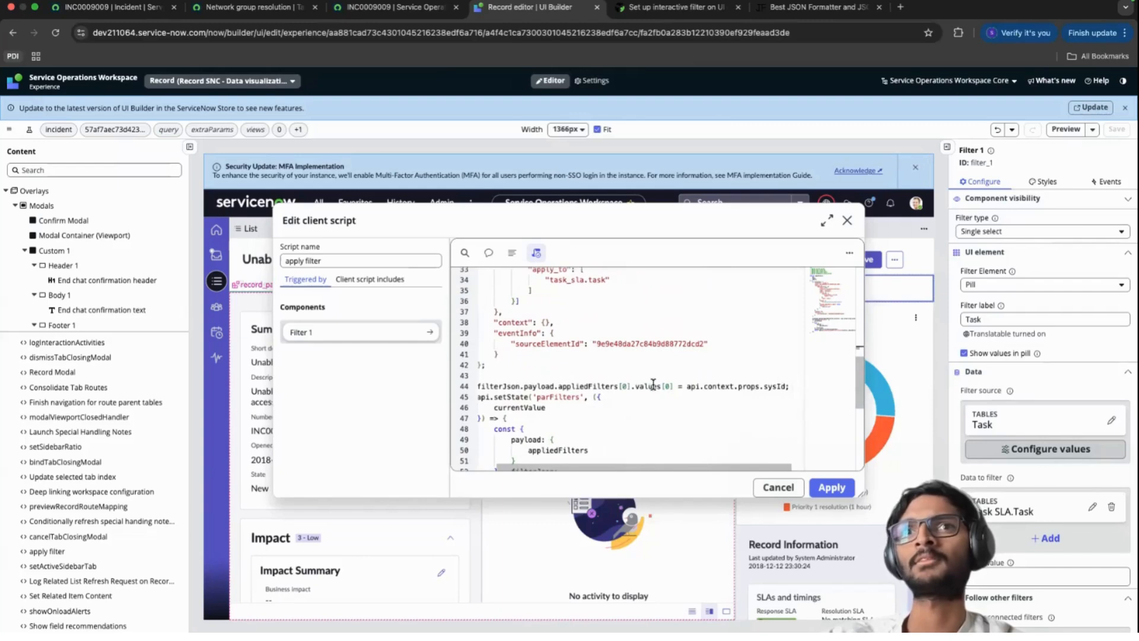
{"action": "scroll", "coordinate": [629, 385], "scroll_direction": "left", "scroll_amount": 1}
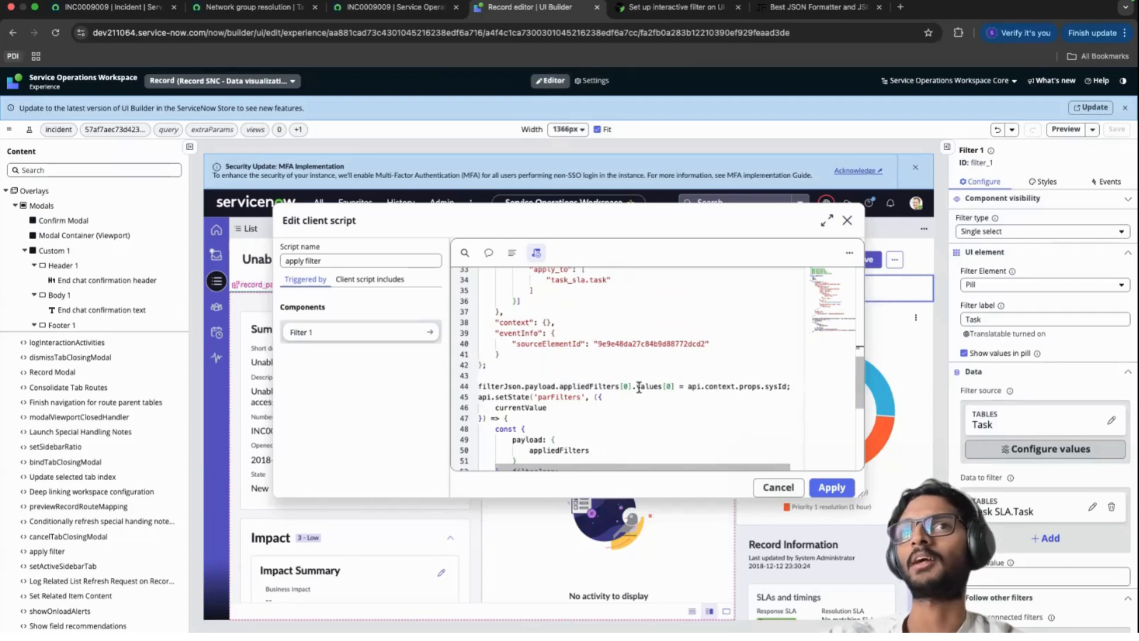
{"action": "double_click", "coordinate": [648, 387]}
{"action": "scroll", "coordinate": [674, 389], "scroll_direction": "right", "scroll_amount": 1}
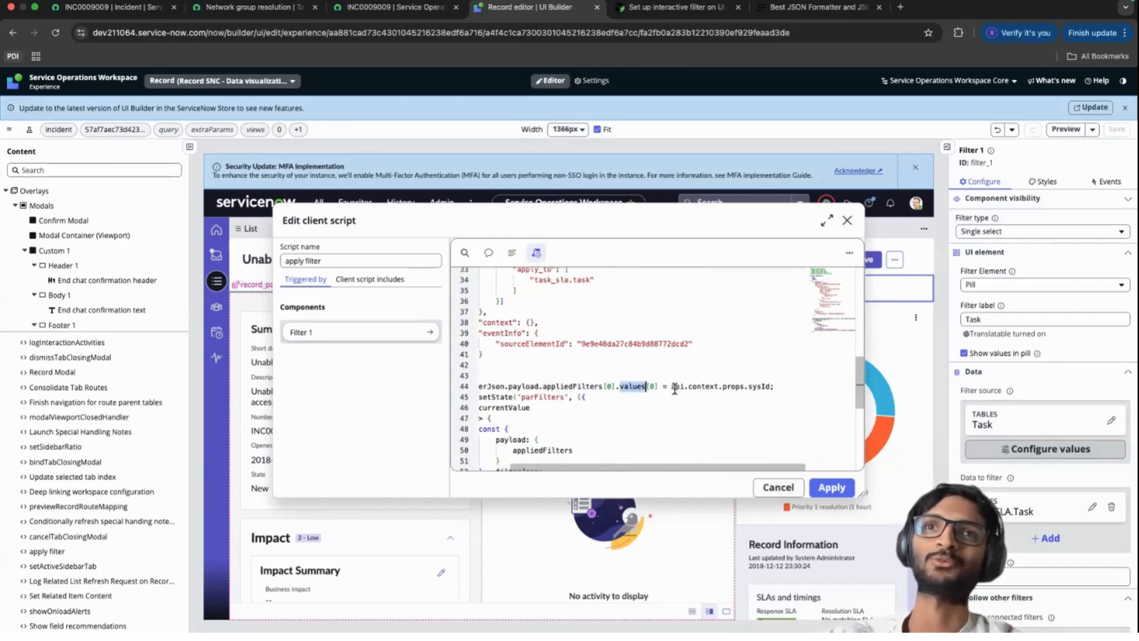
{"action": "scroll", "coordinate": [675, 388], "scroll_direction": "up", "scroll_amount": 1}
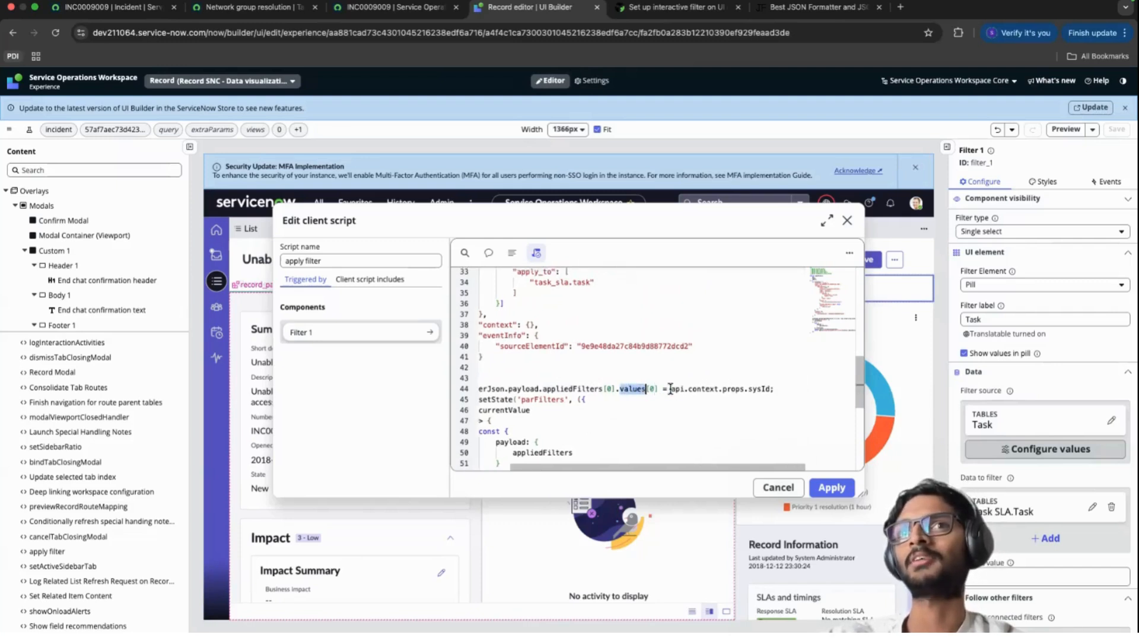
{"action": "left_click_drag", "start_coordinate": [674, 389], "coordinate": [758, 389]}
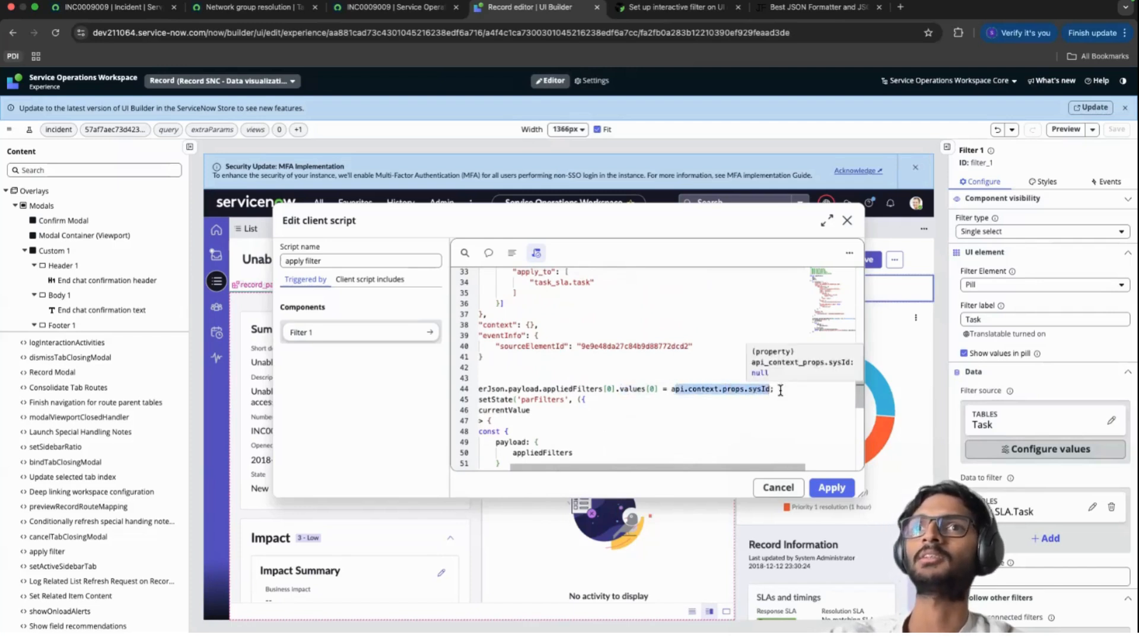
{"action": "left_click", "coordinate": [769, 390]}
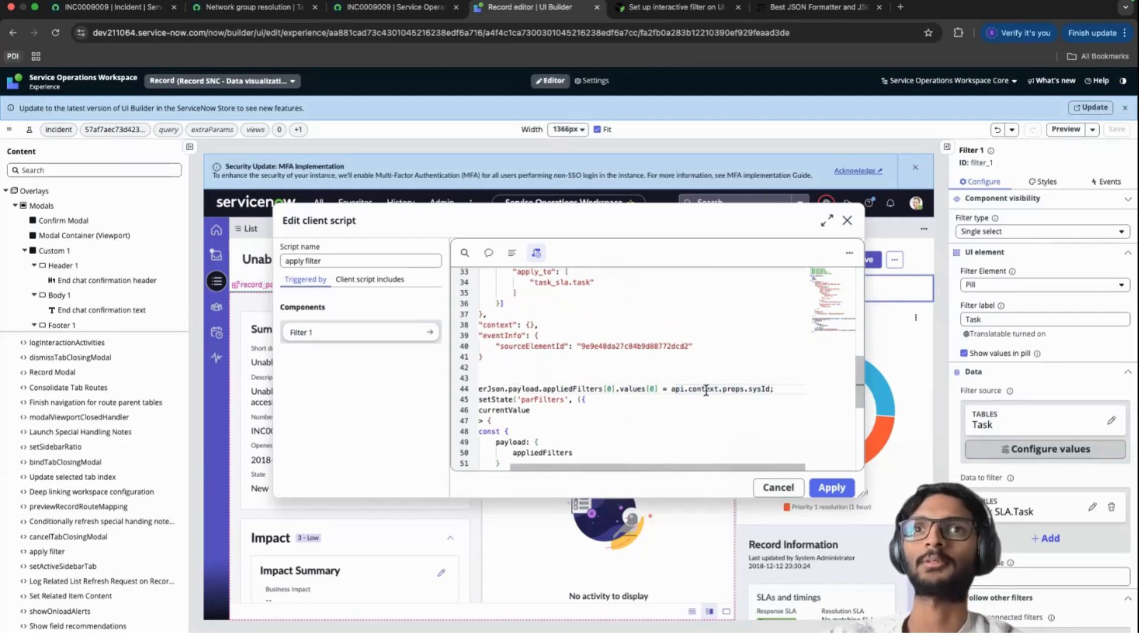
Step: Review how filterJson supplies appliedFilters inside the parFilters setState call and reaches global.mergePARFilters
{"action": "scroll", "coordinate": [706, 389], "scroll_direction": "left", "scroll_amount": 3}
{"action": "scroll", "coordinate": [707, 390], "scroll_direction": "down", "scroll_amount": 2}
{"action": "scroll", "coordinate": [628, 399], "scroll_direction": "down", "scroll_amount": 1}
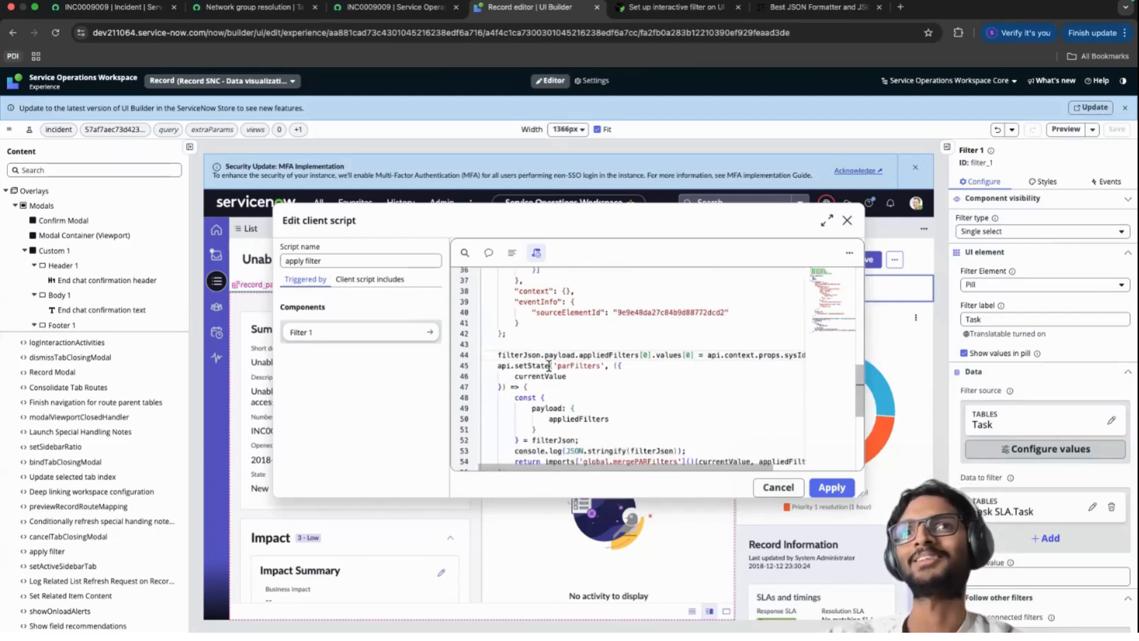
{"action": "double_click", "coordinate": [514, 355]}
{"action": "scroll", "coordinate": [537, 371], "scroll_direction": "down", "scroll_amount": 2}
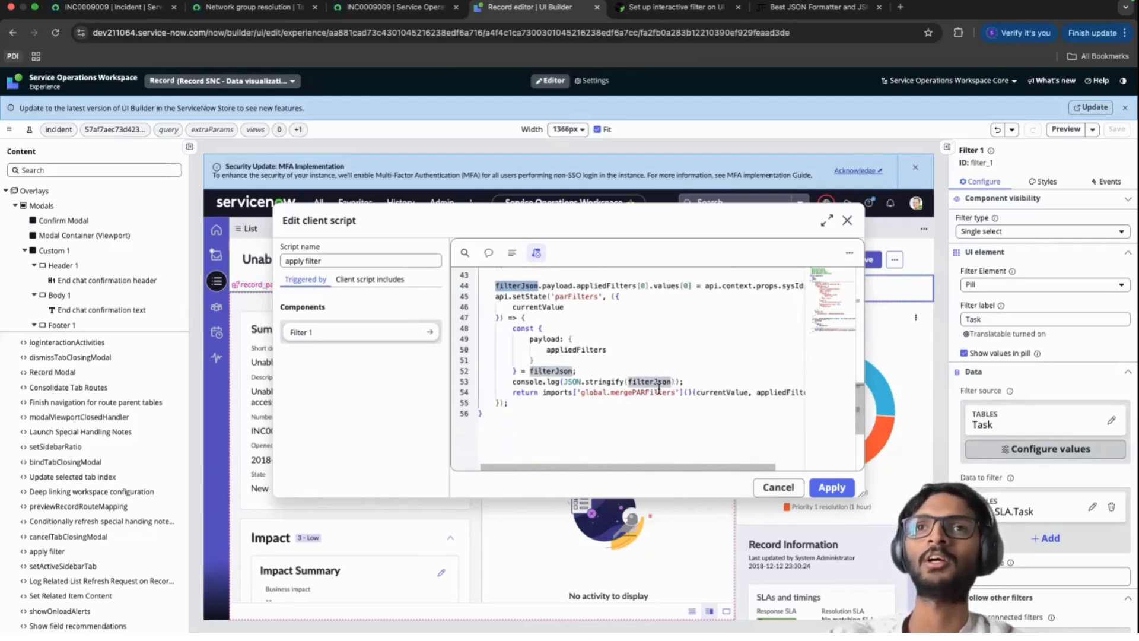
{"action": "scroll", "coordinate": [666, 390], "scroll_direction": "right", "scroll_amount": 2}
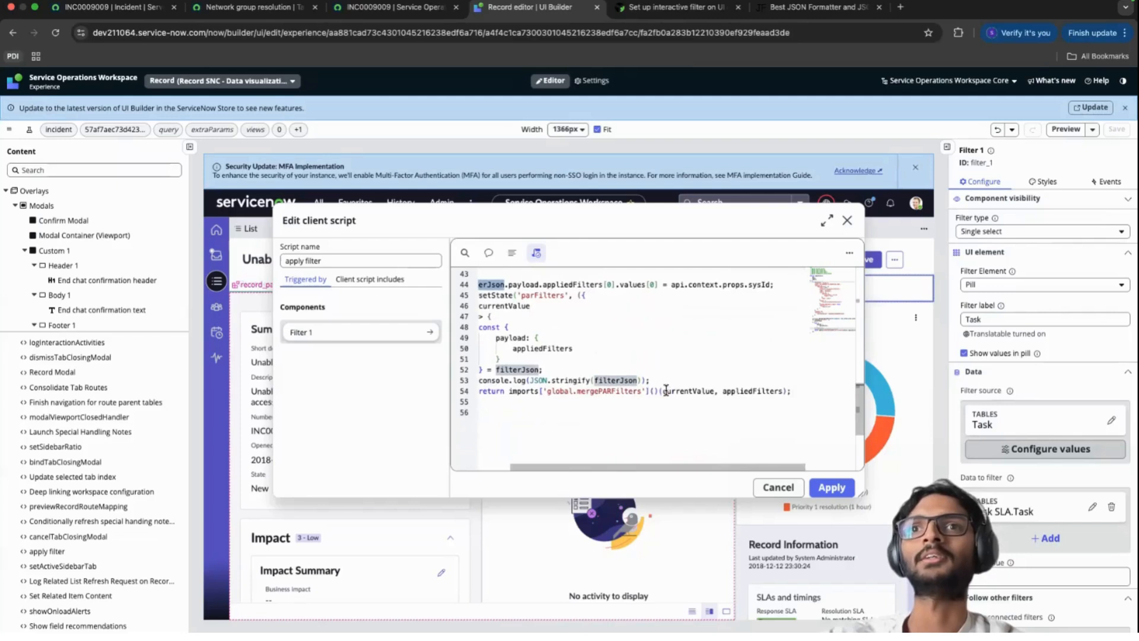
{"action": "scroll", "coordinate": [630, 393], "scroll_direction": "left", "scroll_amount": 1}
{"action": "double_click", "coordinate": [633, 391]}
{"action": "scroll", "coordinate": [653, 404], "scroll_direction": "left", "scroll_amount": 2}
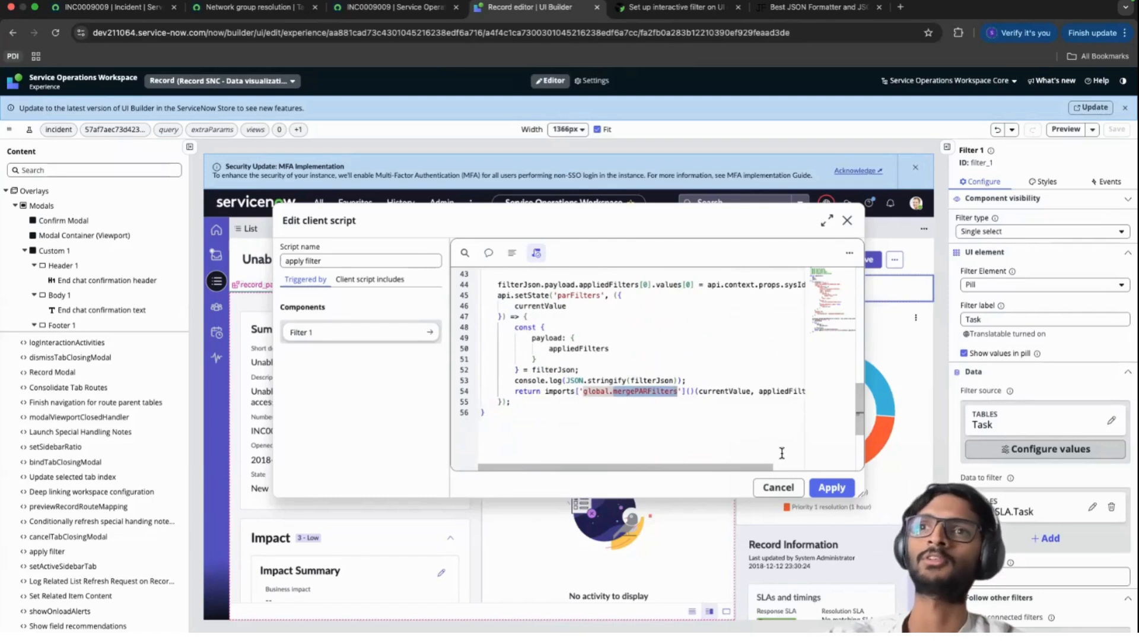
Step: Apply the edited "apply filter" client script and save the page variant
{"action": "left_click", "coordinate": [832, 487]}
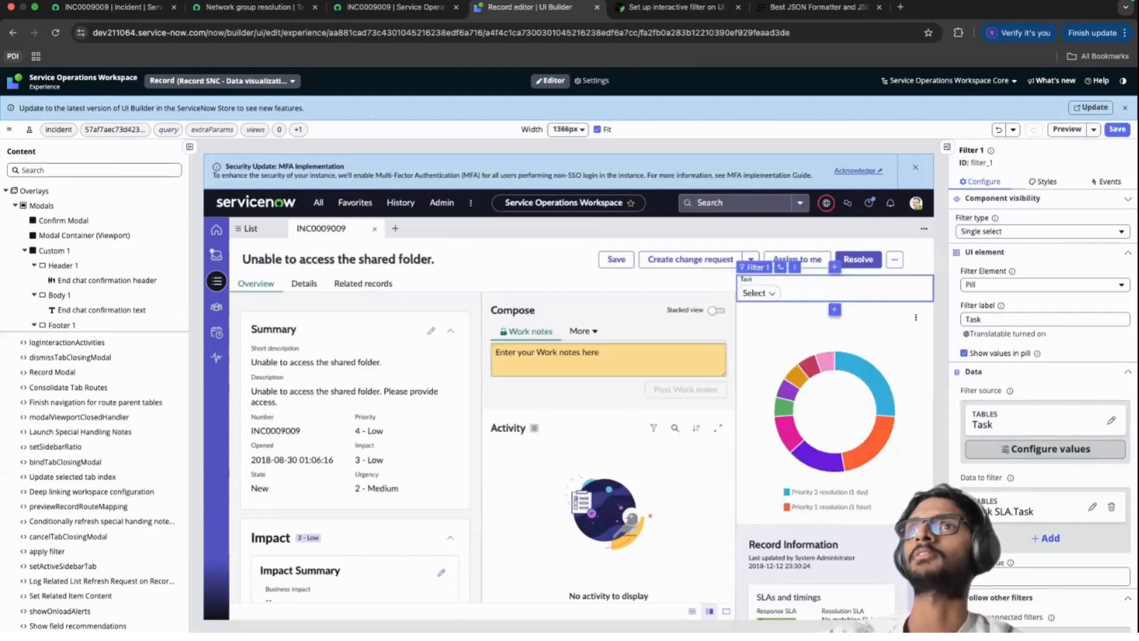
{"action": "left_click", "coordinate": [1118, 130]}
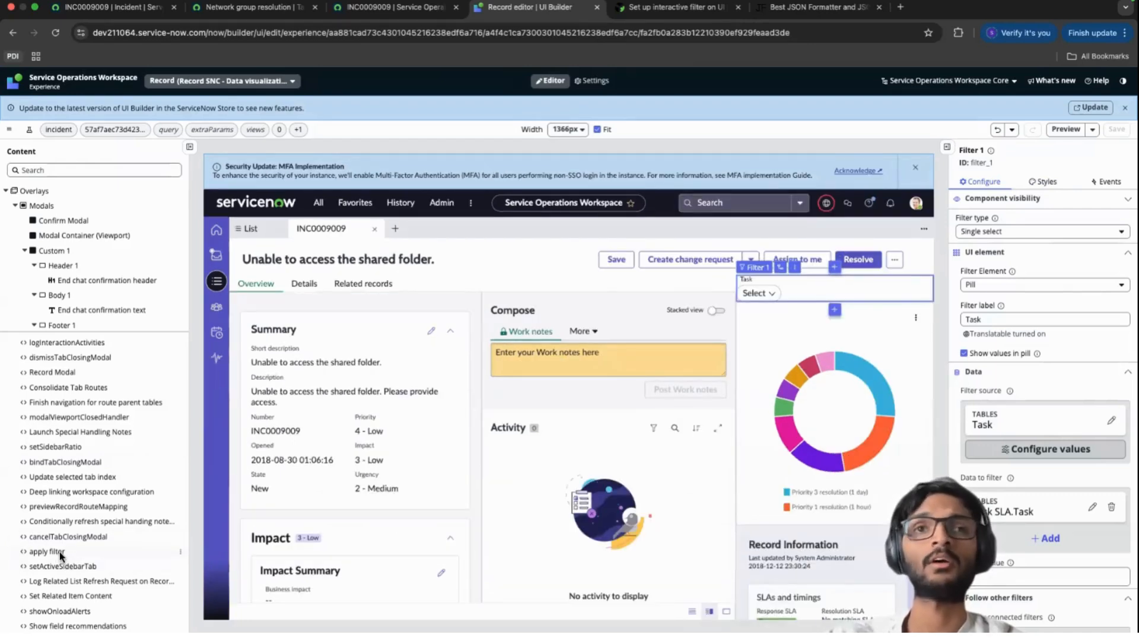
Step: Enlarge the content tree area, select the page's Body element and show its event mappings
{"action": "scroll", "coordinate": [91, 463], "scroll_direction": "up", "scroll_amount": 2}
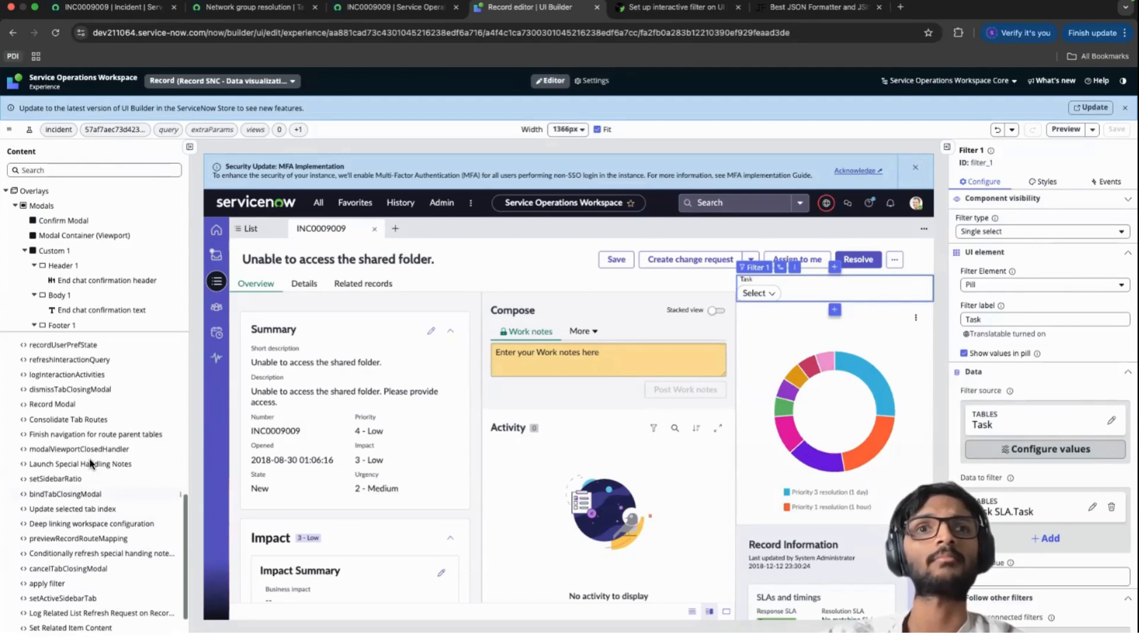
{"action": "scroll", "coordinate": [91, 463], "scroll_direction": "up", "scroll_amount": 6}
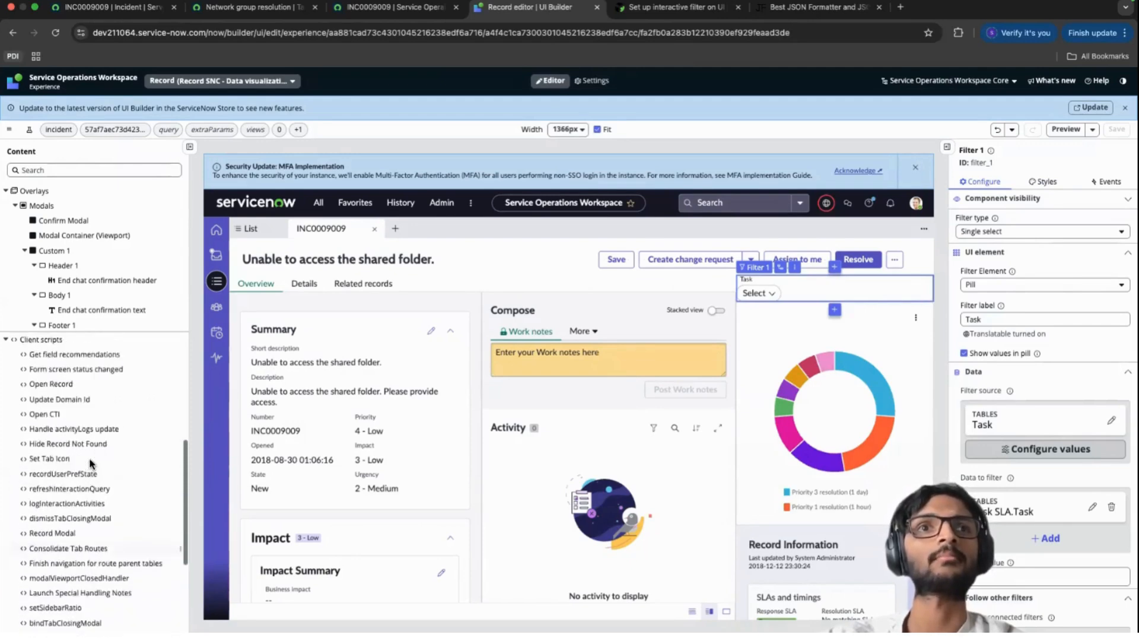
{"action": "left_click_drag", "start_coordinate": [95, 331], "coordinate": [101, 445]}
{"action": "scroll", "coordinate": [71, 356], "scroll_direction": "down", "scroll_amount": 3}
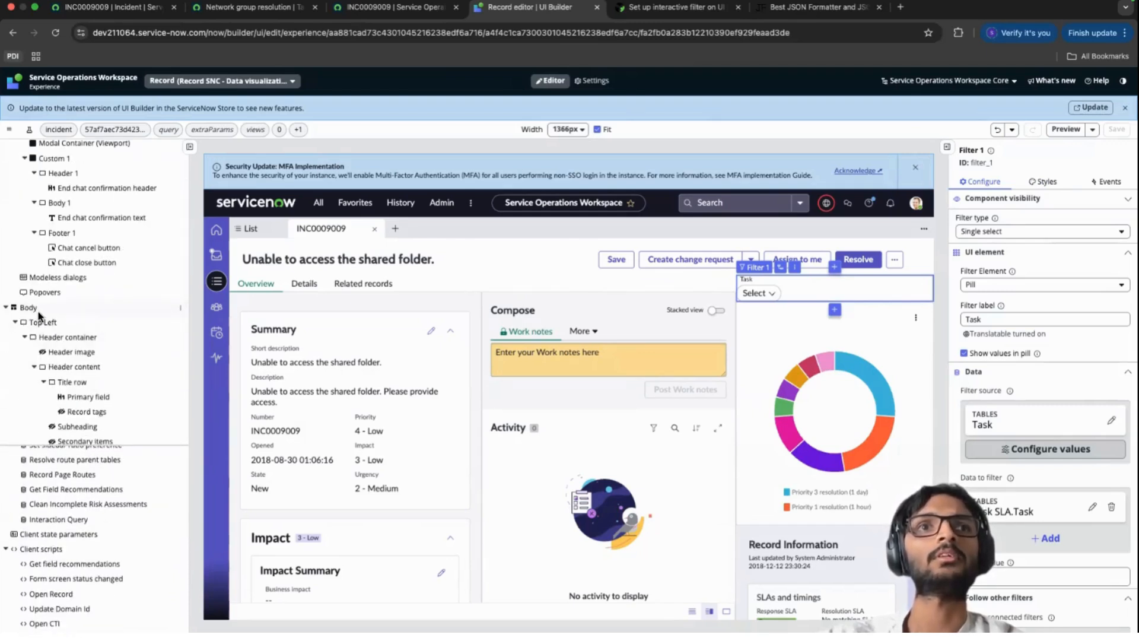
{"action": "left_click", "coordinate": [29, 307]}
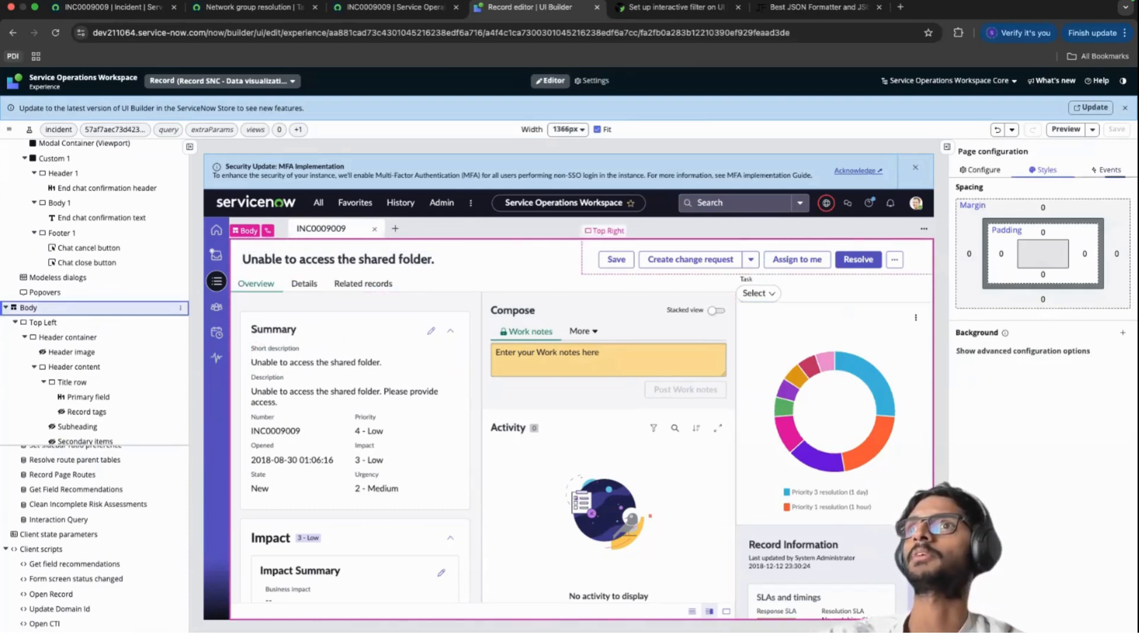
{"action": "left_click", "coordinate": [1107, 170]}
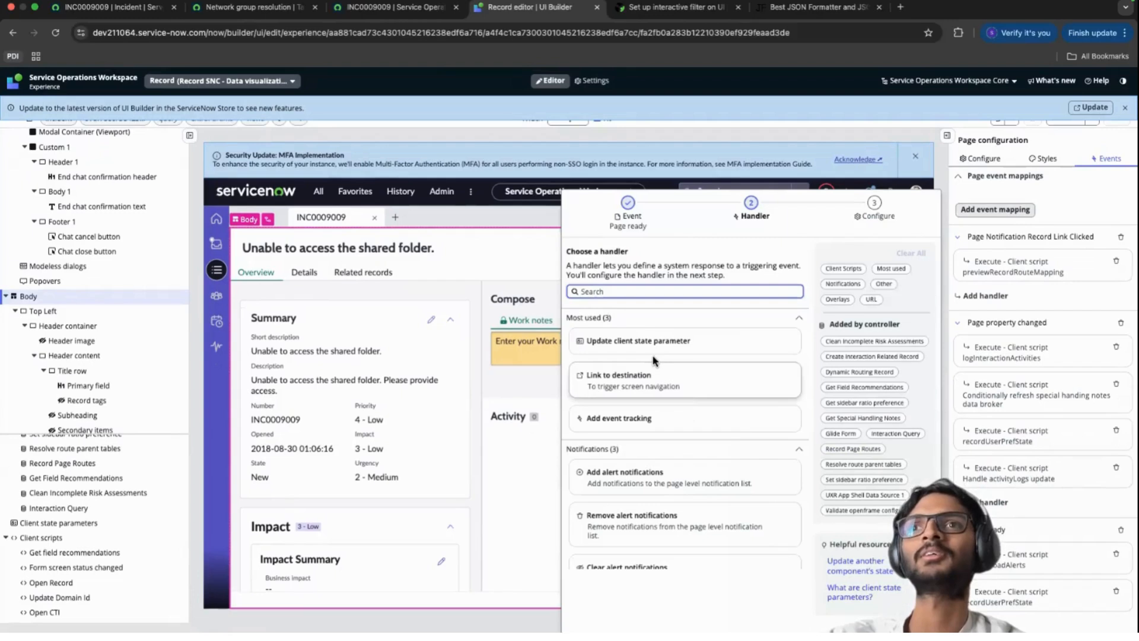
Step: Add the "apply filter" client script as a handler for the Page ready event and save the page
{"action": "left_click", "coordinate": [835, 268]}
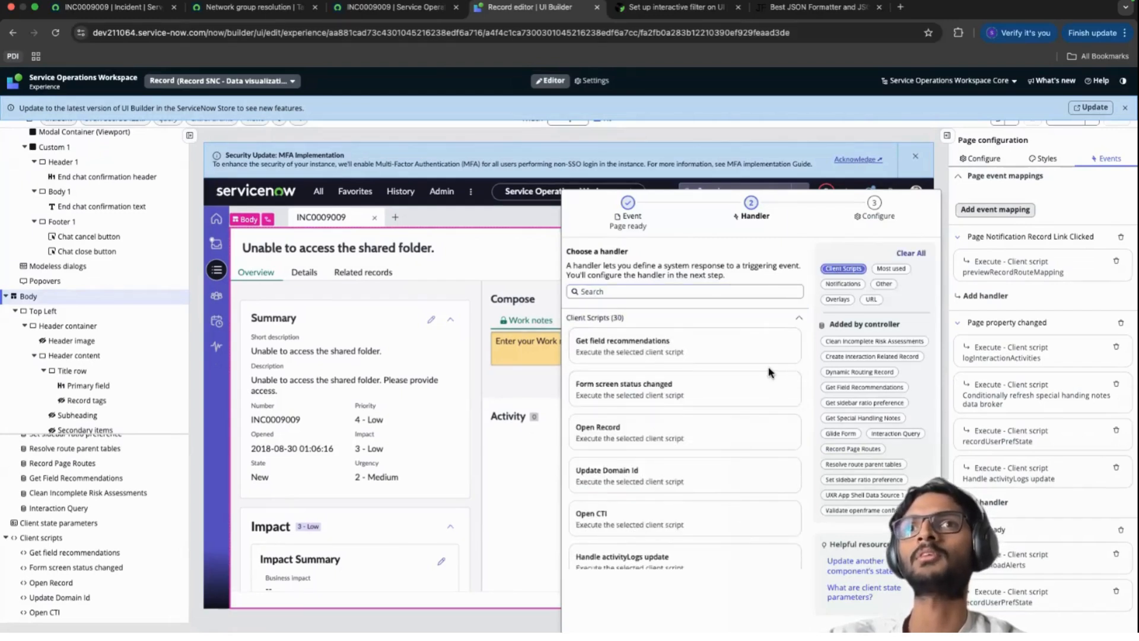
{"action": "scroll", "coordinate": [666, 387], "scroll_direction": "down", "scroll_amount": 2}
{"action": "scroll", "coordinate": [666, 387], "scroll_direction": "down", "scroll_amount": 8}
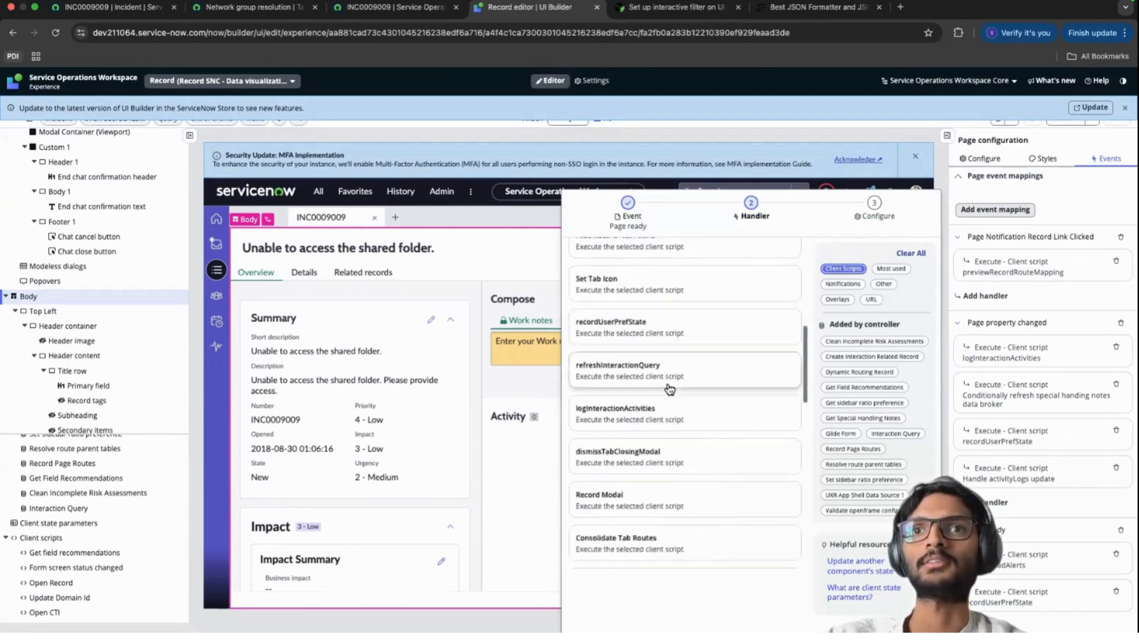
{"action": "scroll", "coordinate": [669, 389], "scroll_direction": "down", "scroll_amount": 8}
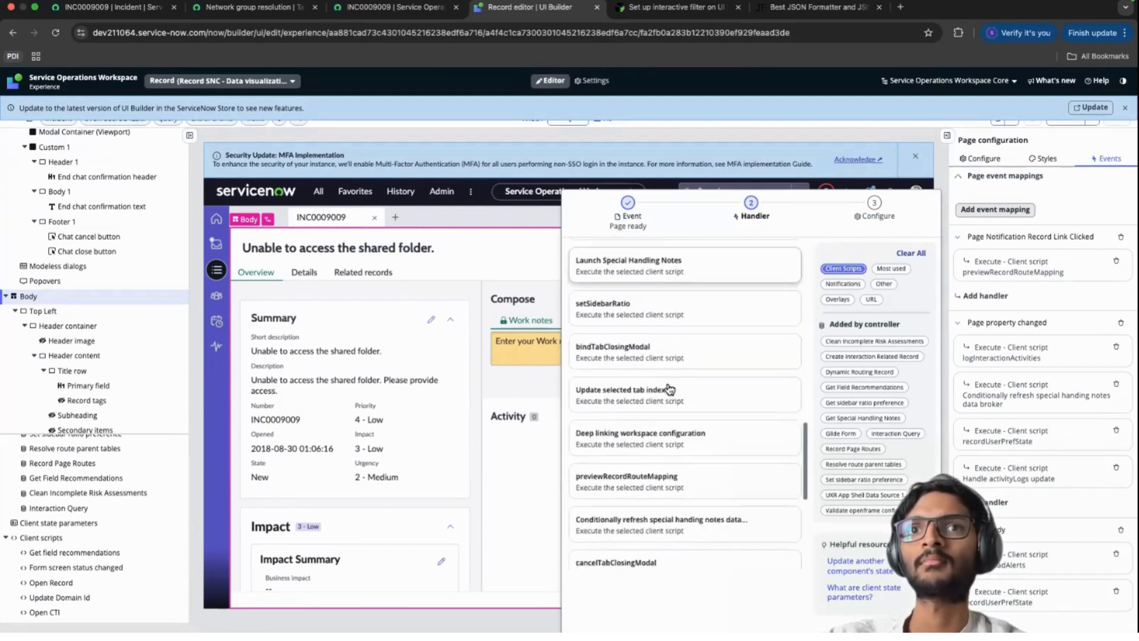
{"action": "left_click", "coordinate": [662, 438]}
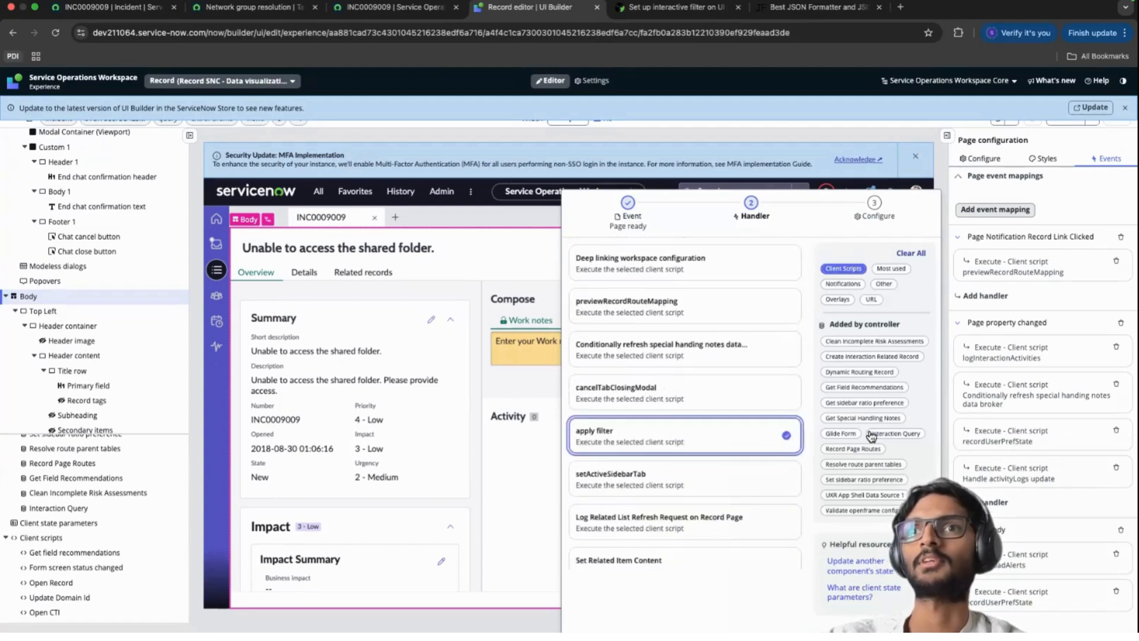
{"action": "scroll", "coordinate": [870, 428], "scroll_direction": "down", "scroll_amount": 1}
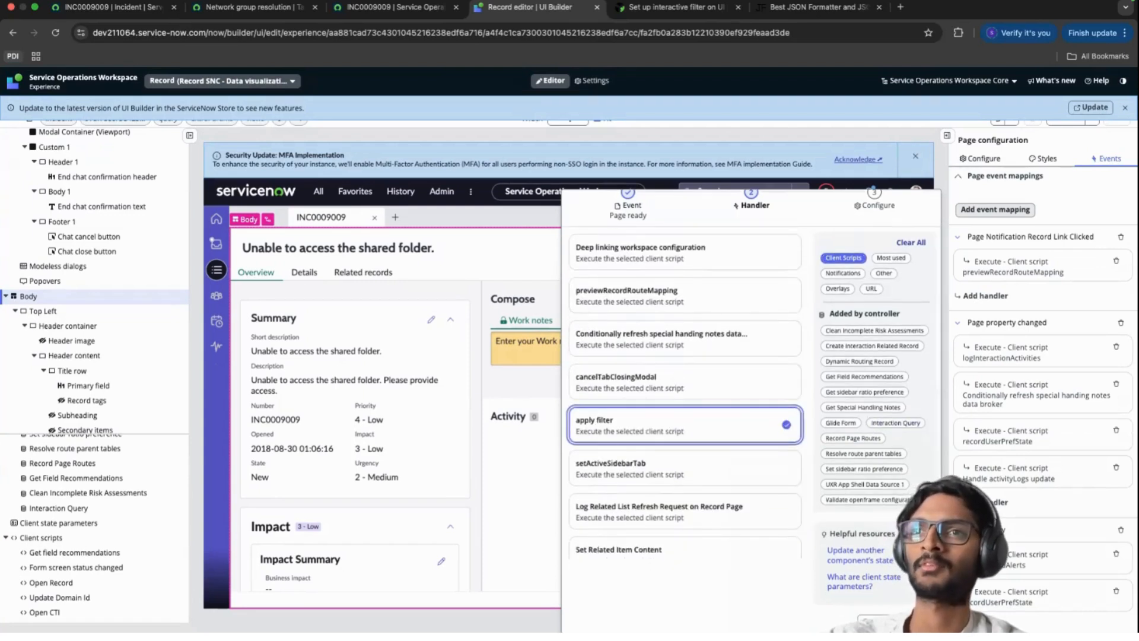
{"action": "left_click", "coordinate": [914, 621]}
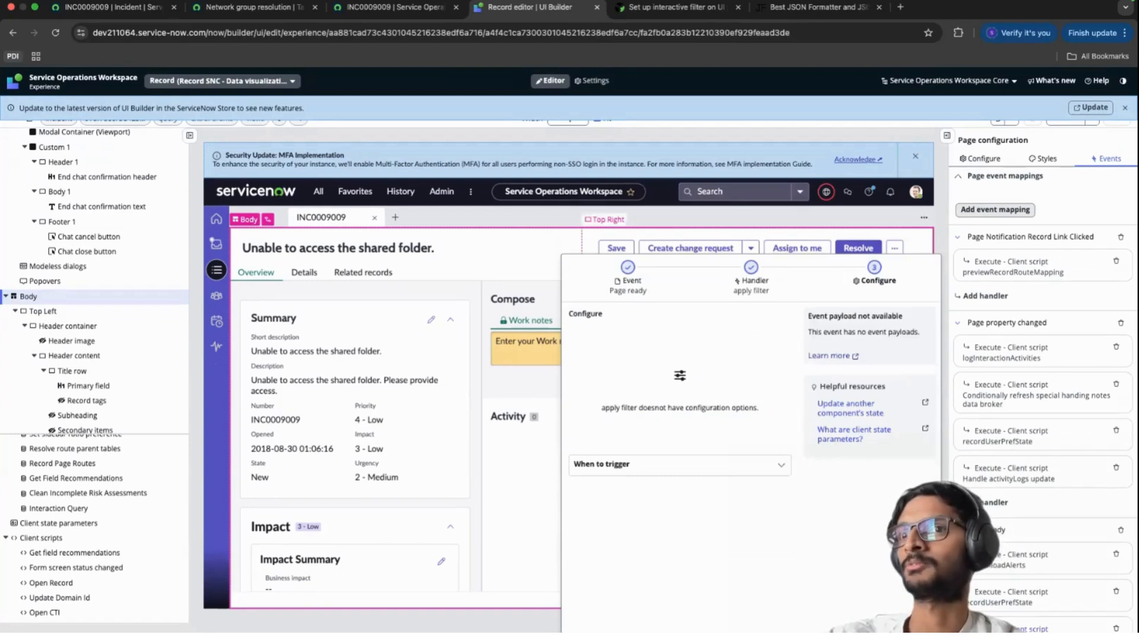
{"action": "left_click", "coordinate": [913, 621]}
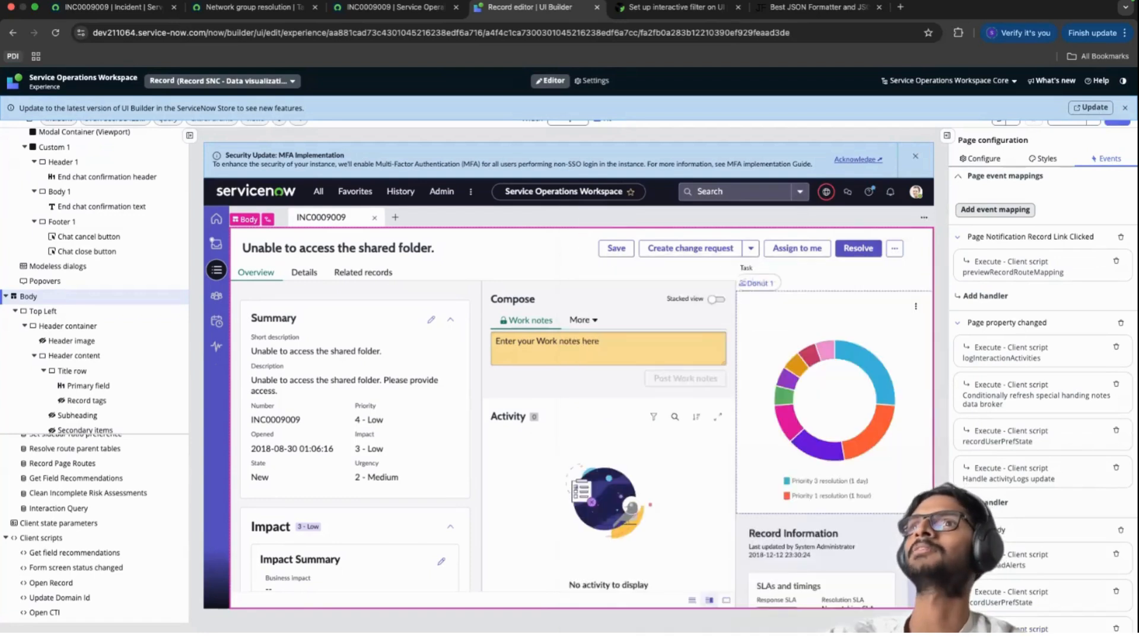
{"action": "left_click", "coordinate": [1117, 123]}
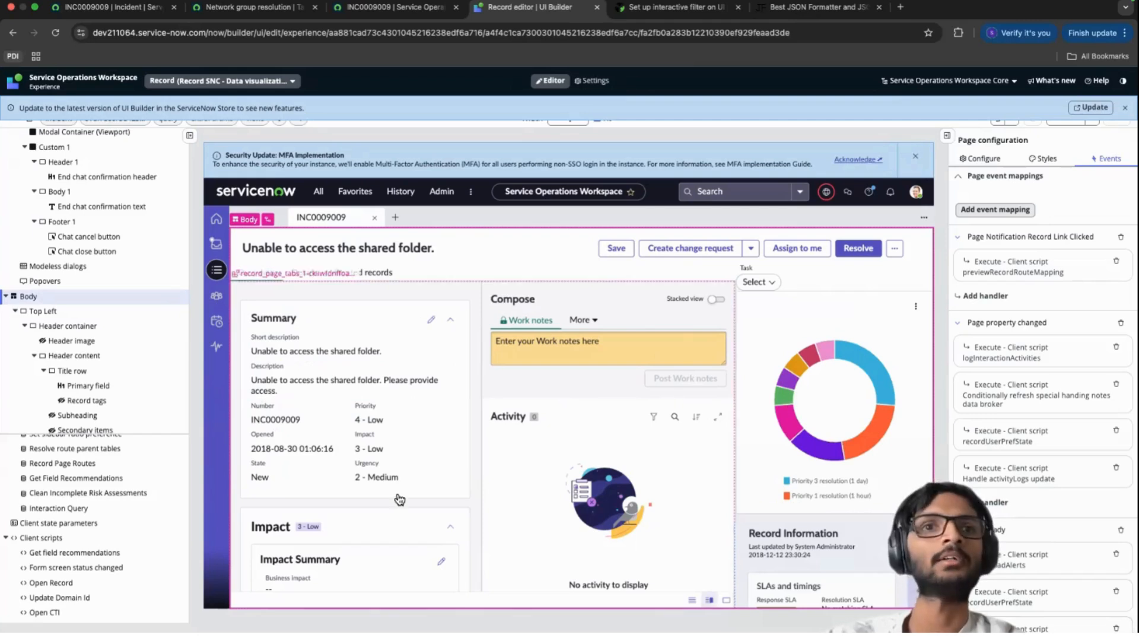
{"action": "scroll", "coordinate": [83, 570], "scroll_direction": "down", "scroll_amount": 6}
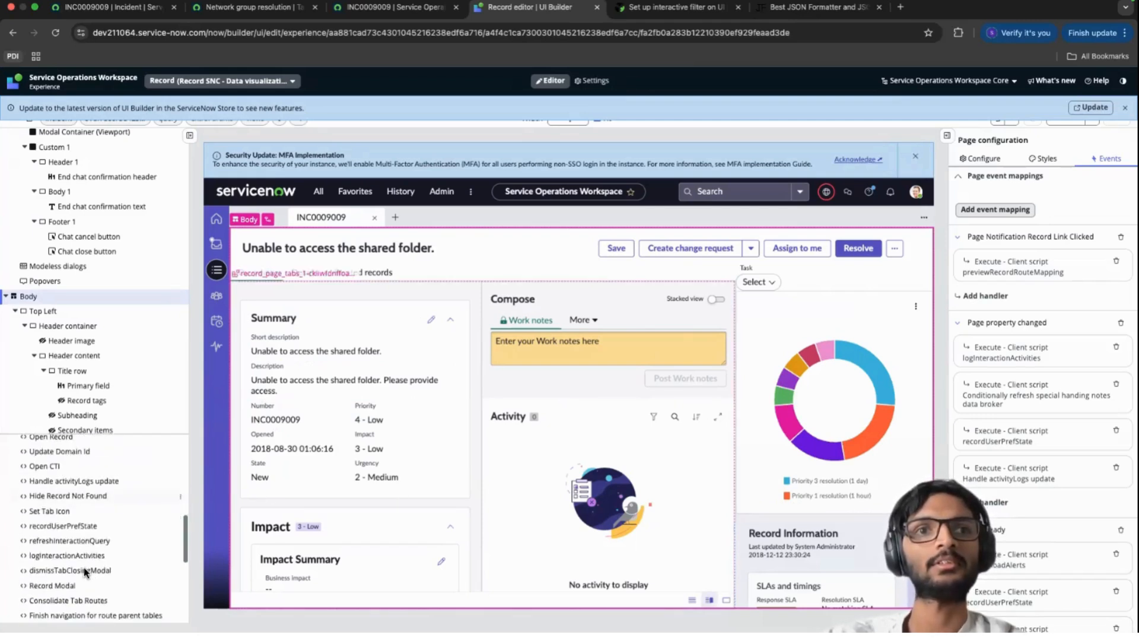
{"action": "scroll", "coordinate": [83, 561], "scroll_direction": "down", "scroll_amount": 5}
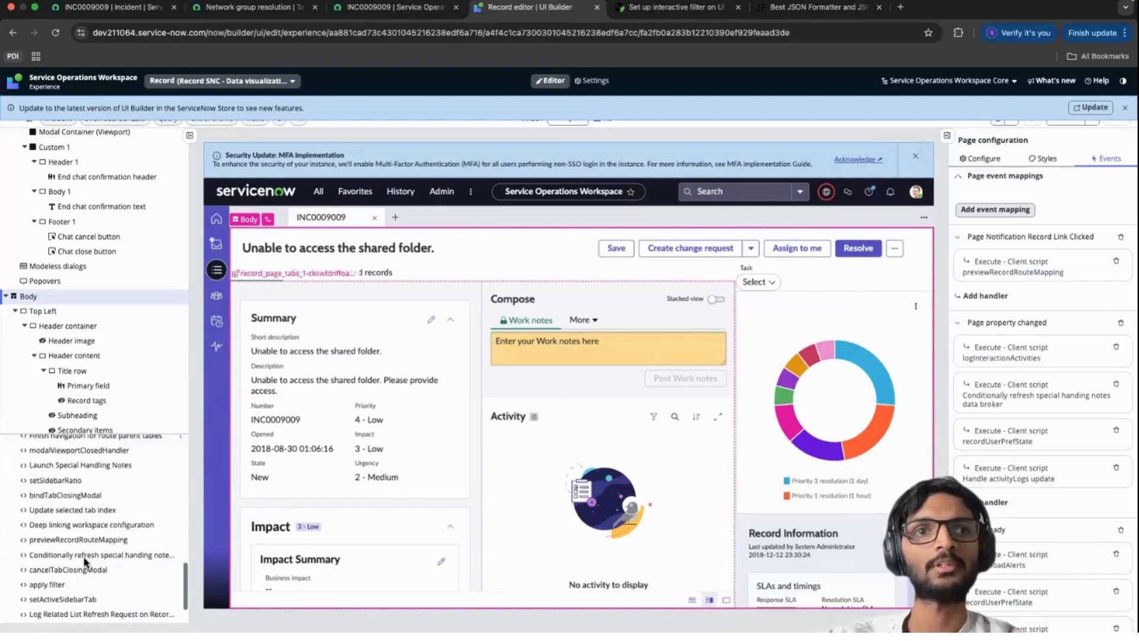
{"action": "scroll", "coordinate": [70, 503], "scroll_direction": "up", "scroll_amount": 1}
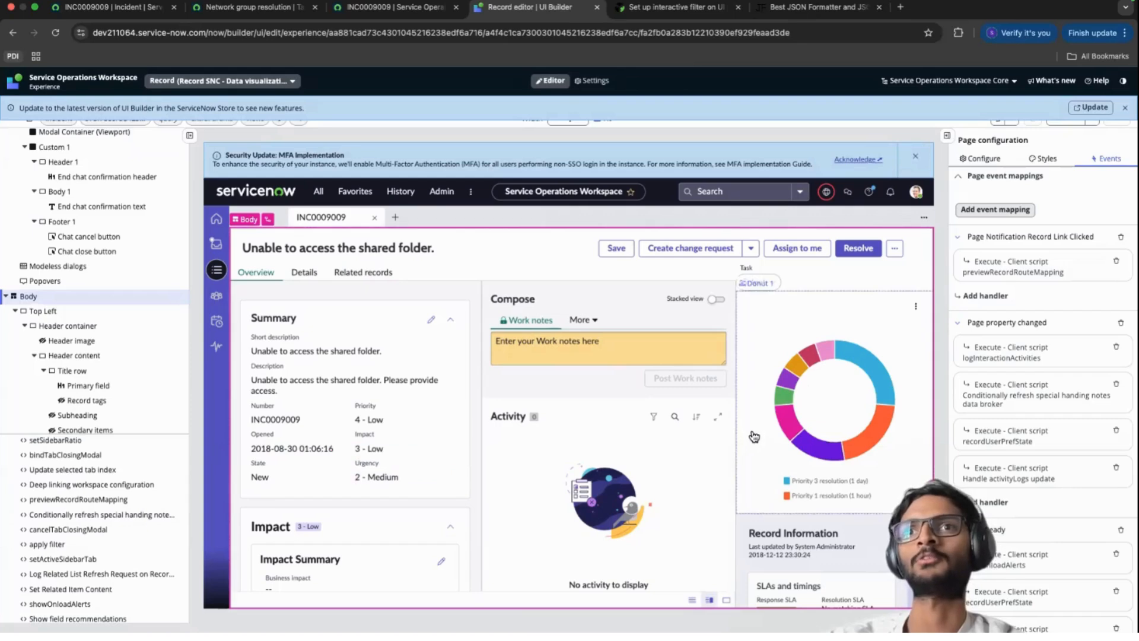
Step: Switch to the INC0009009 record in Service Operations Workspace and reload it to test the automatic donut filter
{"action": "left_click", "coordinate": [409, 11]}
{"action": "left_click", "coordinate": [417, 34]}
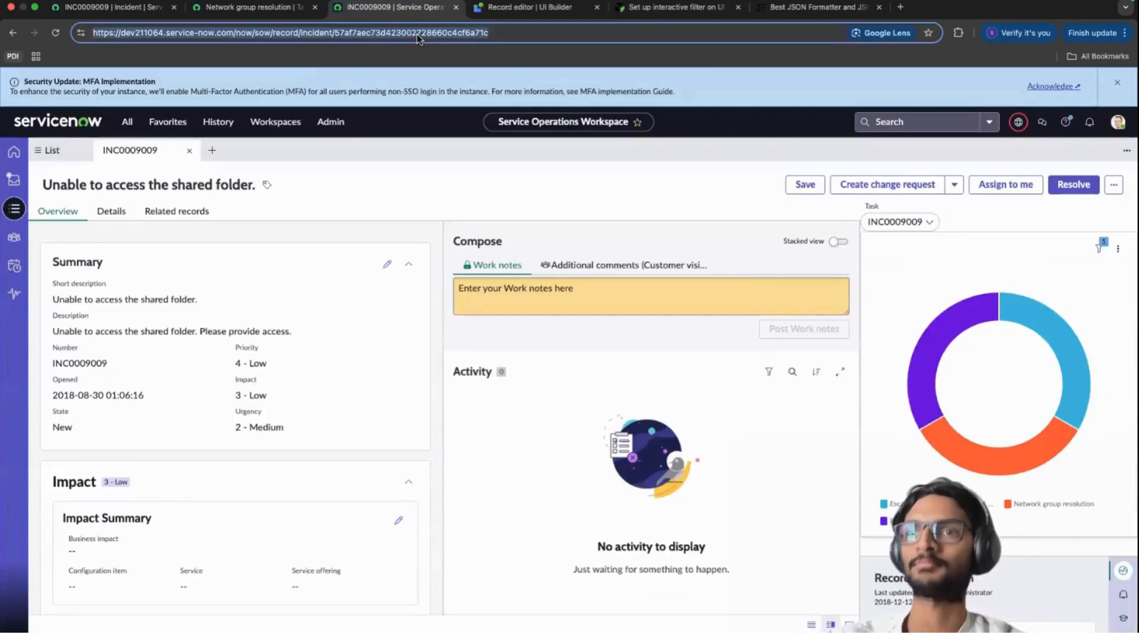
{"action": "key", "text": "Return"}
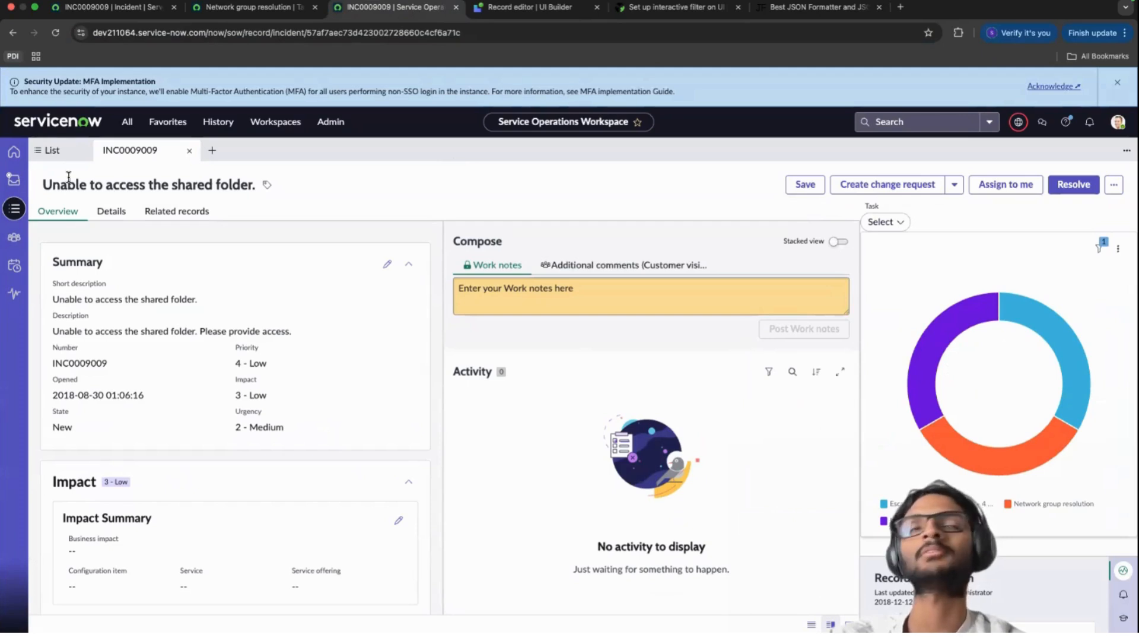
Step: Open incident INC0009005 from the incidents list, inspect its SLA donut segment, and return to INC0009009 for comparison
{"action": "left_click", "coordinate": [67, 160]}
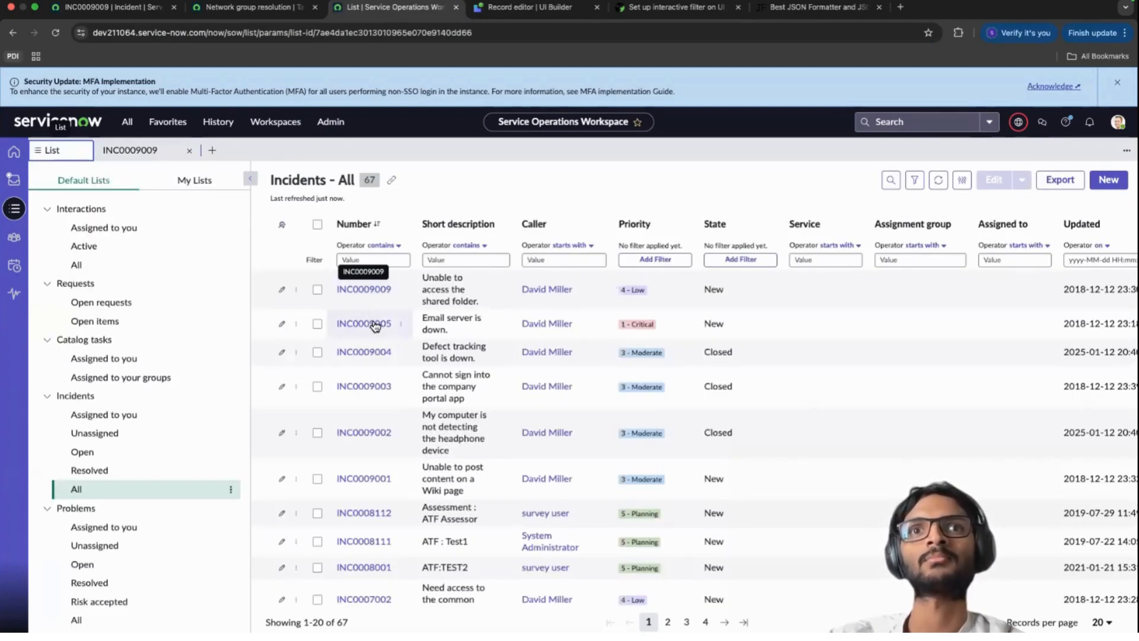
{"action": "left_click", "coordinate": [373, 325]}
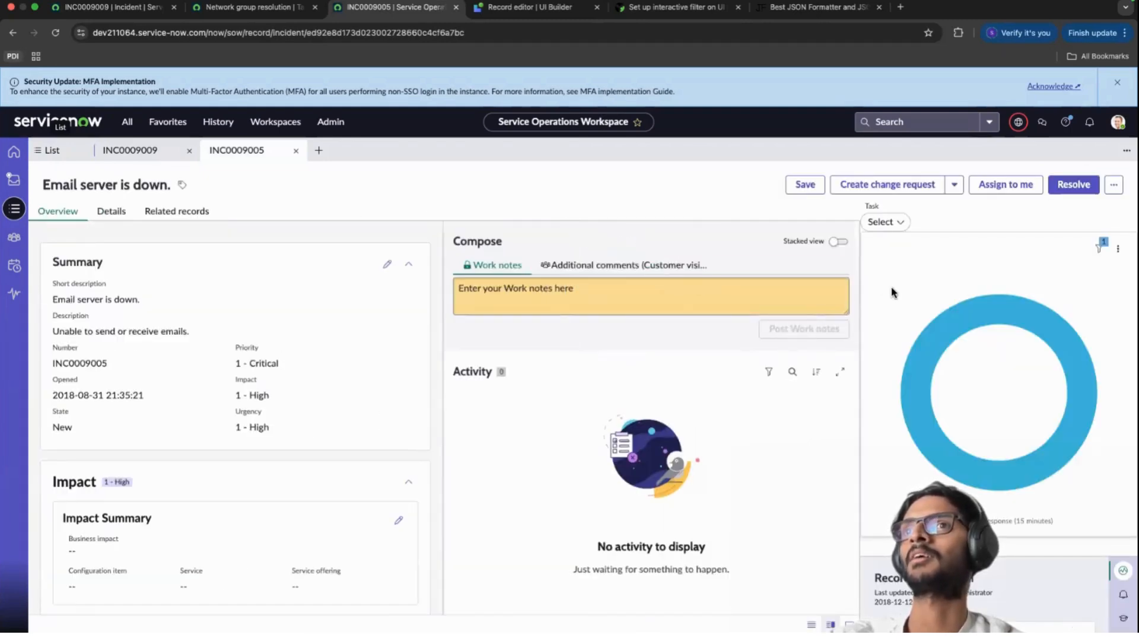
{"action": "mouse_move", "coordinate": [918, 396]}
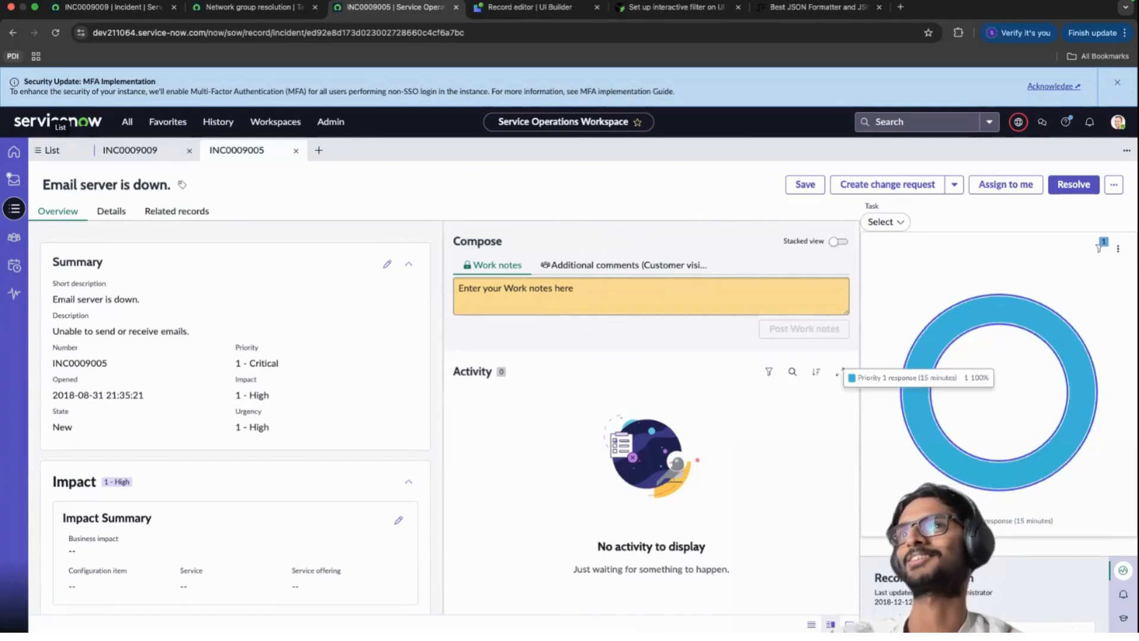
{"action": "left_click", "coordinate": [152, 160]}
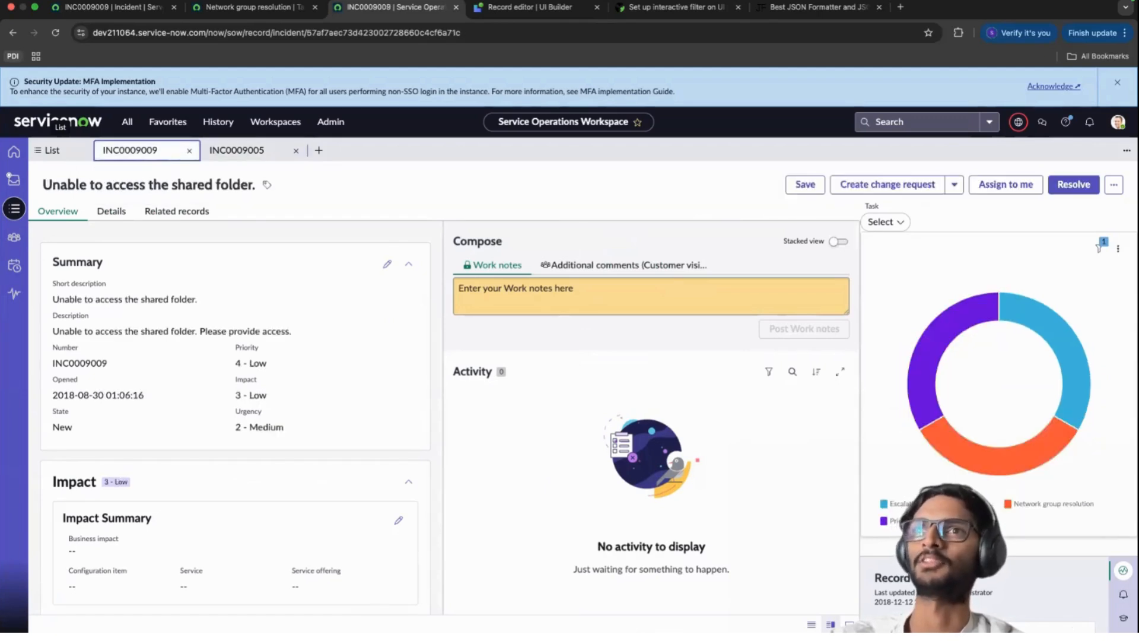
Step: Switch to the Record page in UI Builder, hide the Filter 1 component and save the page
{"action": "mouse_move", "coordinate": [1049, 337]}
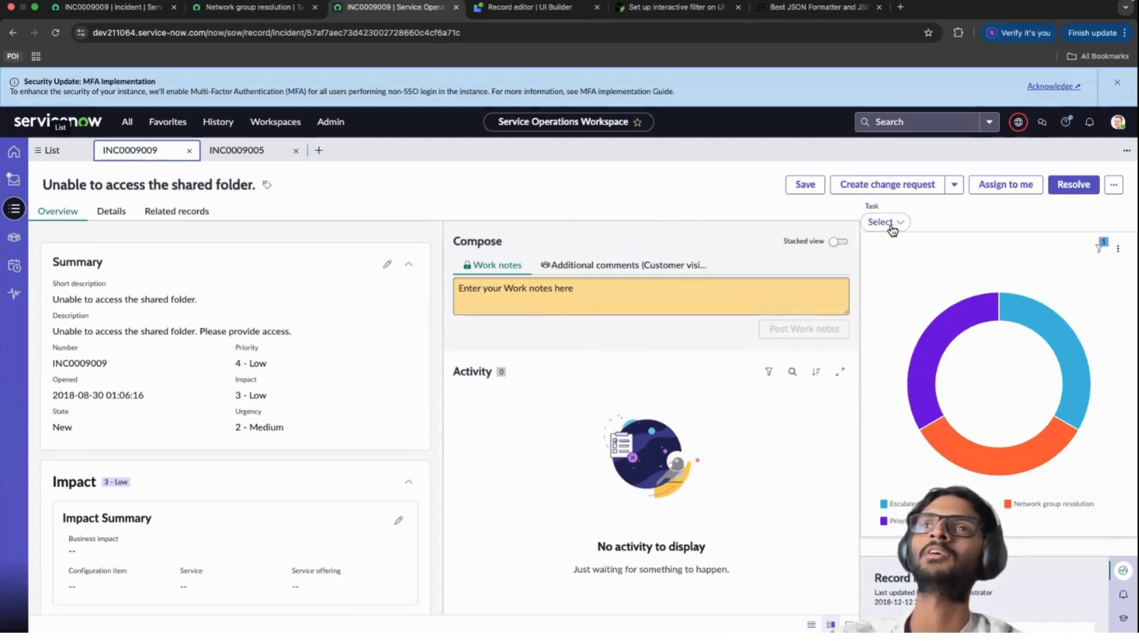
{"action": "left_click", "coordinate": [532, 9]}
{"action": "scroll", "coordinate": [101, 344], "scroll_direction": "down", "scroll_amount": 5}
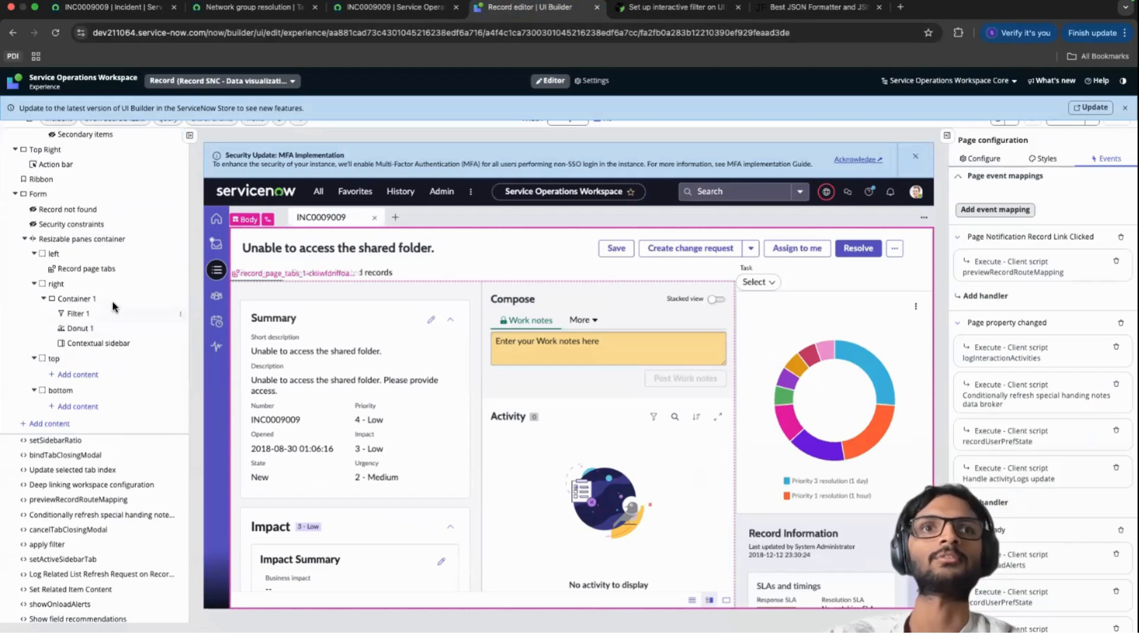
{"action": "left_click", "coordinate": [112, 315]}
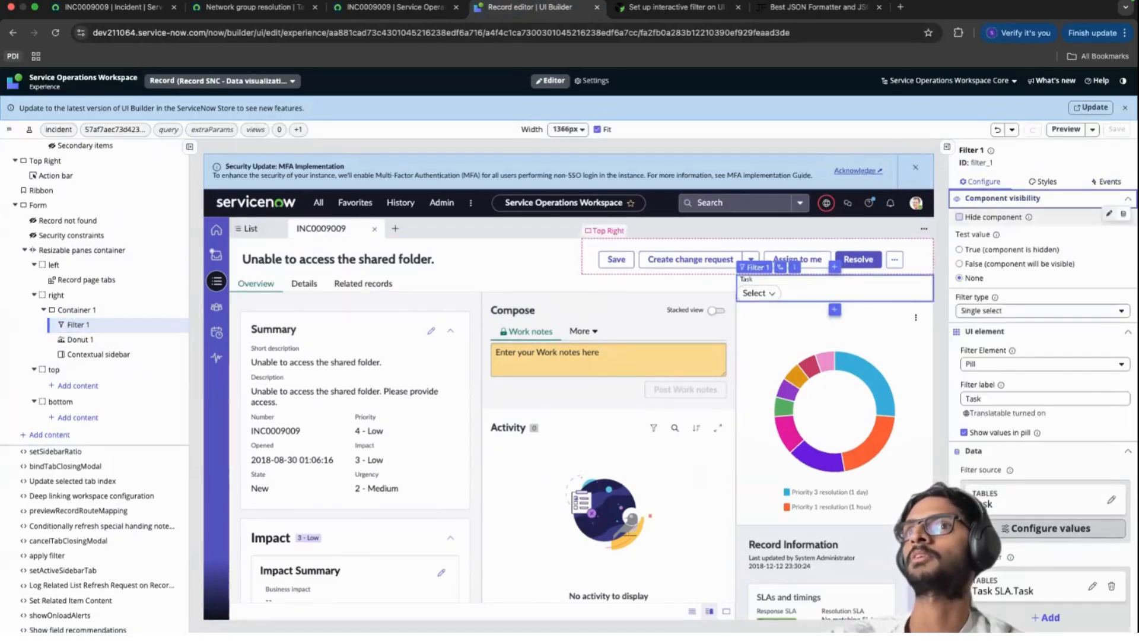
{"action": "left_click", "coordinate": [960, 217]}
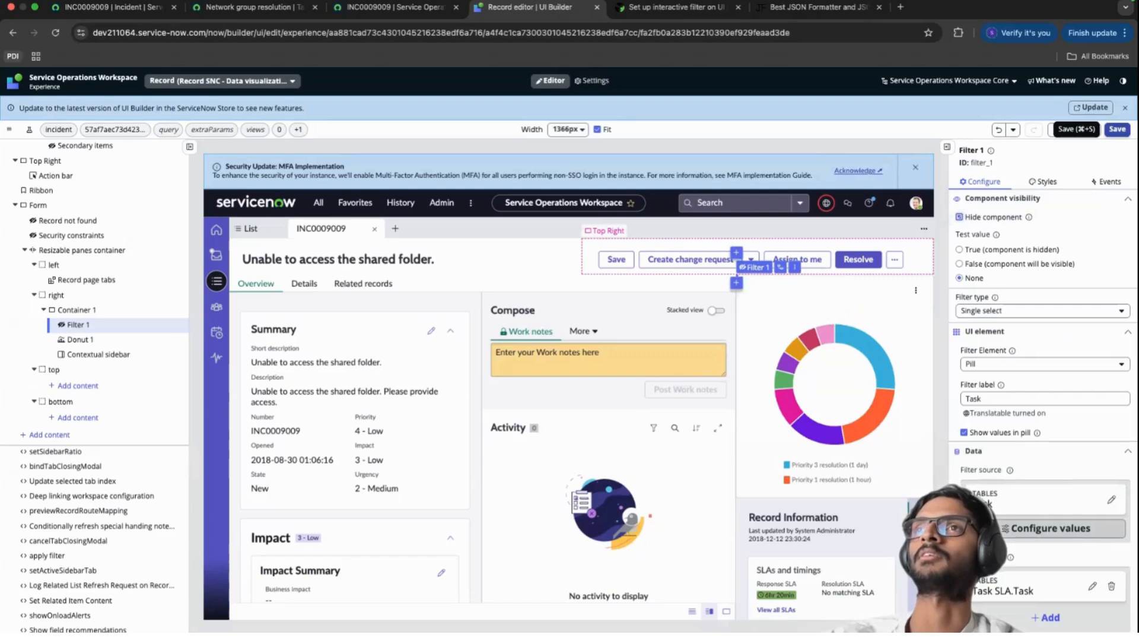
{"action": "left_click", "coordinate": [1116, 129]}
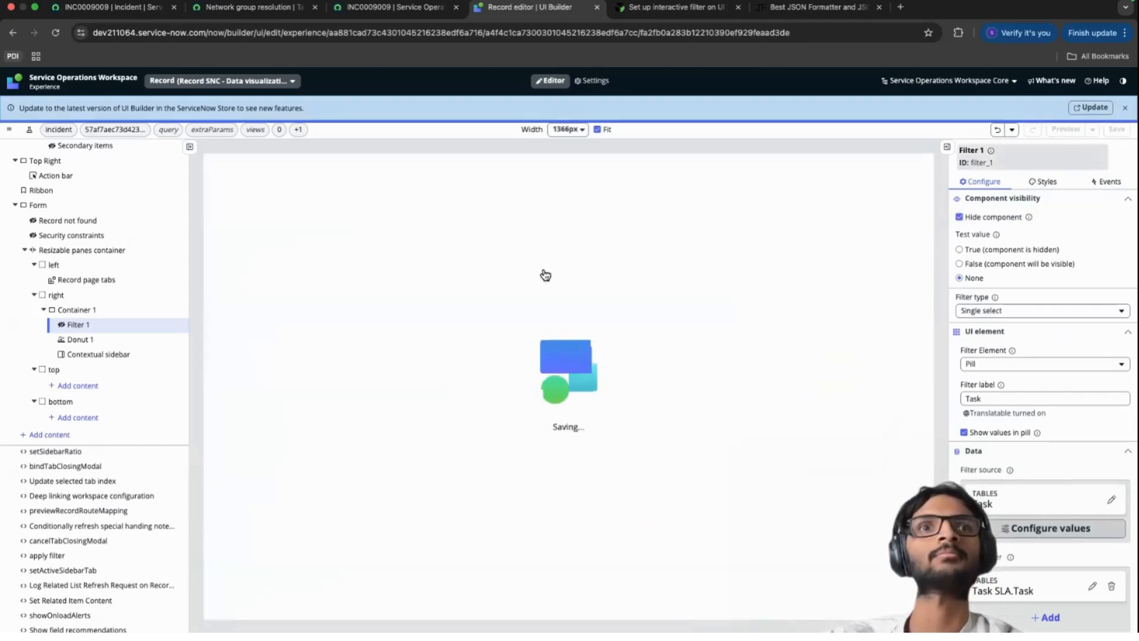
Step: Turn off the filter icon and drilldown in the Donut 1 component's data update settings and save the page
{"action": "left_click", "coordinate": [87, 340]}
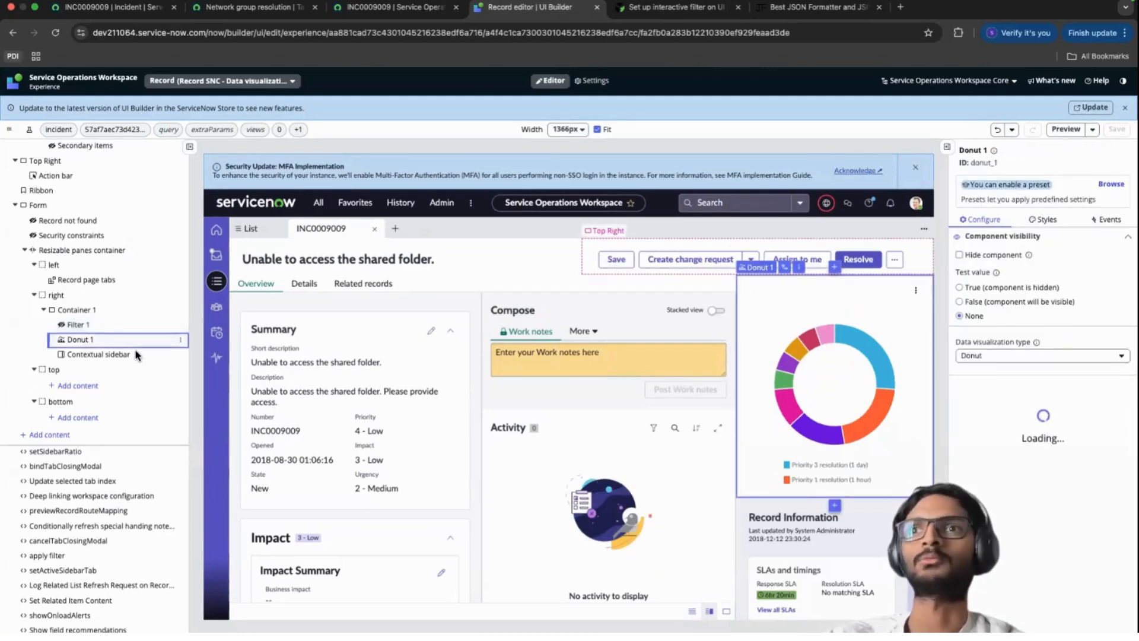
{"action": "scroll", "coordinate": [1044, 415], "scroll_direction": "down", "scroll_amount": 3}
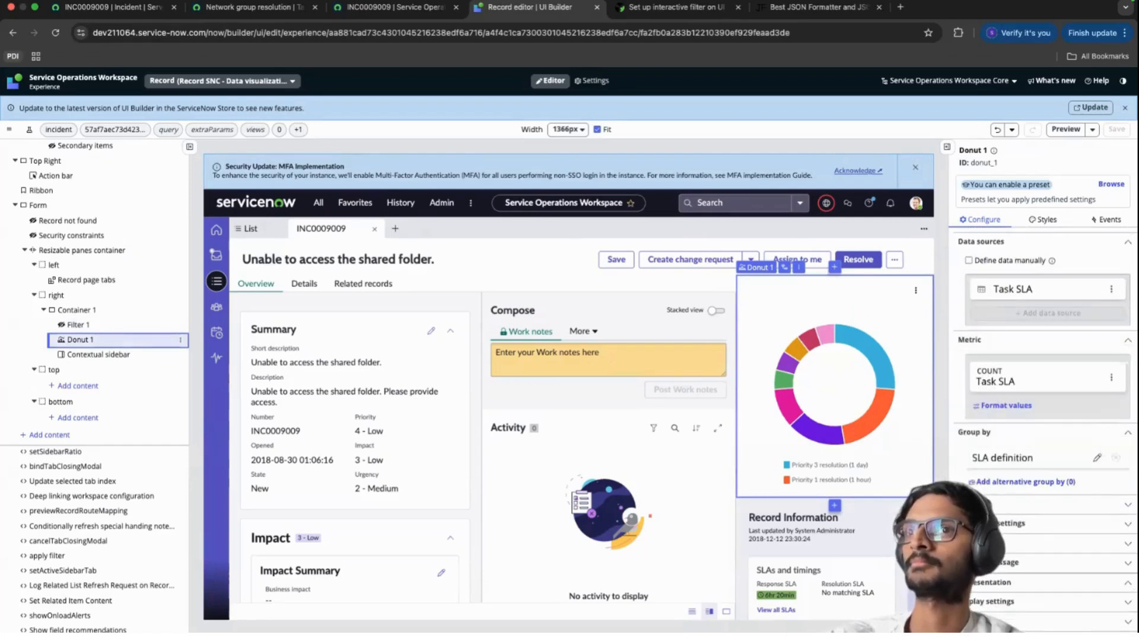
{"action": "scroll", "coordinate": [1044, 427], "scroll_direction": "down", "scroll_amount": 1}
{"action": "left_click", "coordinate": [1057, 508]}
{"action": "scroll", "coordinate": [1057, 516], "scroll_direction": "down", "scroll_amount": 1}
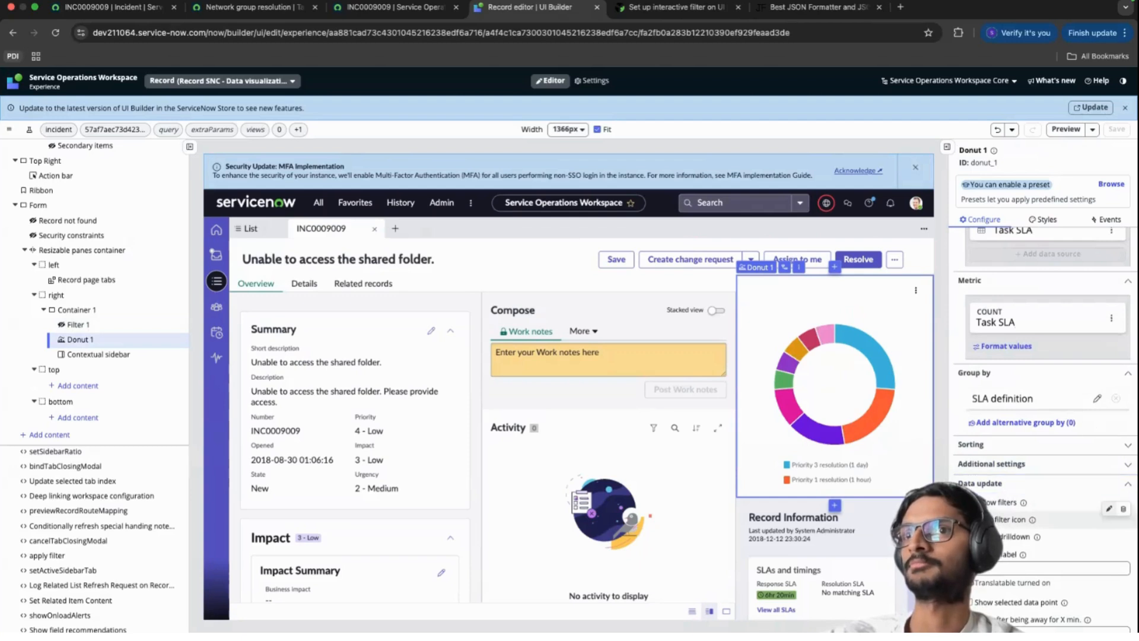
{"action": "left_click", "coordinate": [965, 520]}
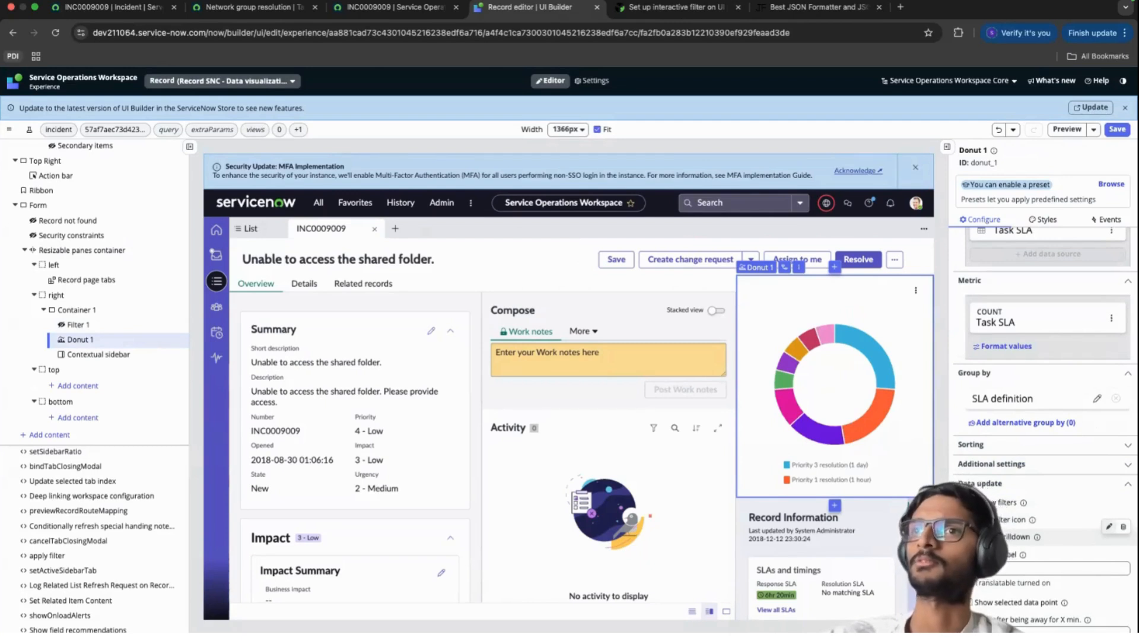
{"action": "left_click", "coordinate": [966, 537]}
{"action": "left_click", "coordinate": [1118, 129]}
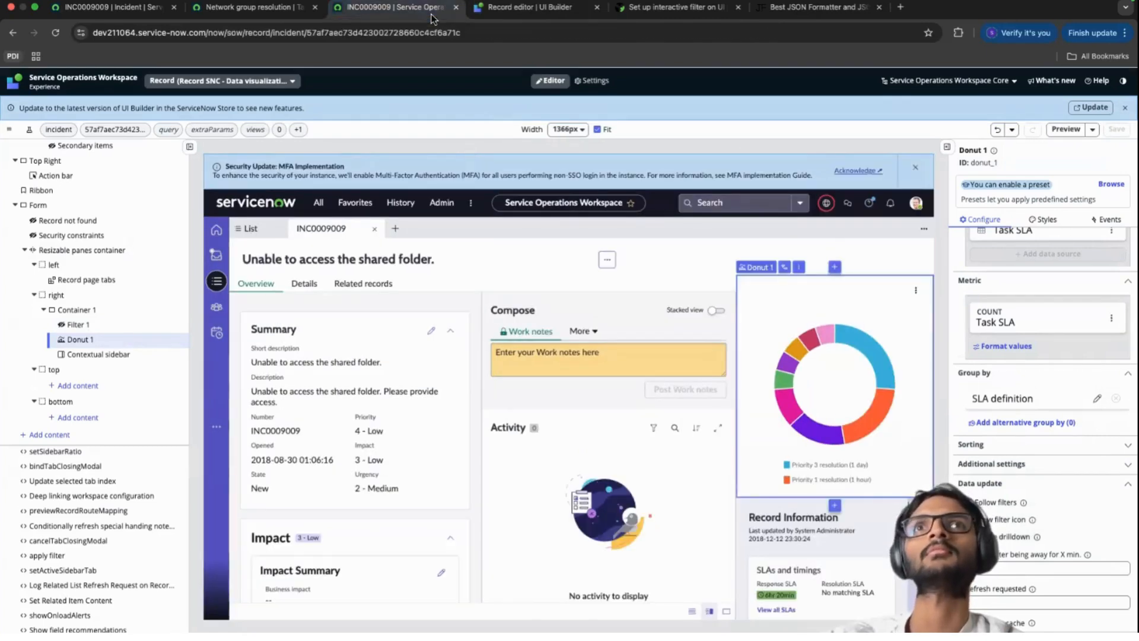
Step: Switch to INC0009009 in Service Operations Workspace, reload the record and check its SLA donut
{"action": "left_click", "coordinate": [429, 9]}
{"action": "left_click", "coordinate": [445, 33]}
{"action": "key", "text": "Return"}
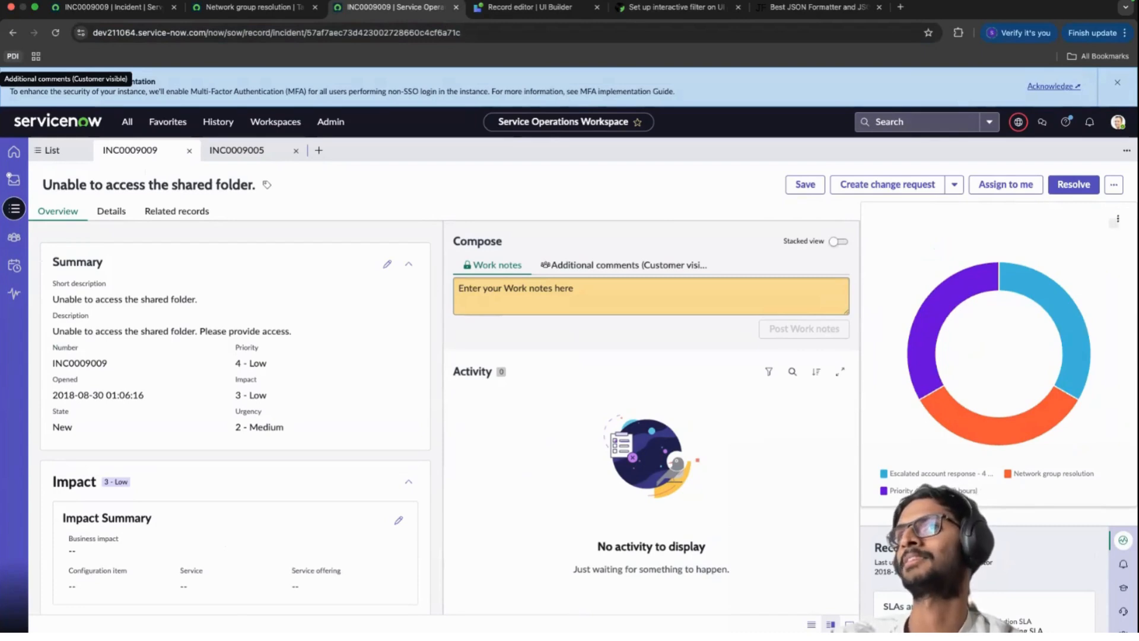
{"action": "mouse_move", "coordinate": [1052, 418]}
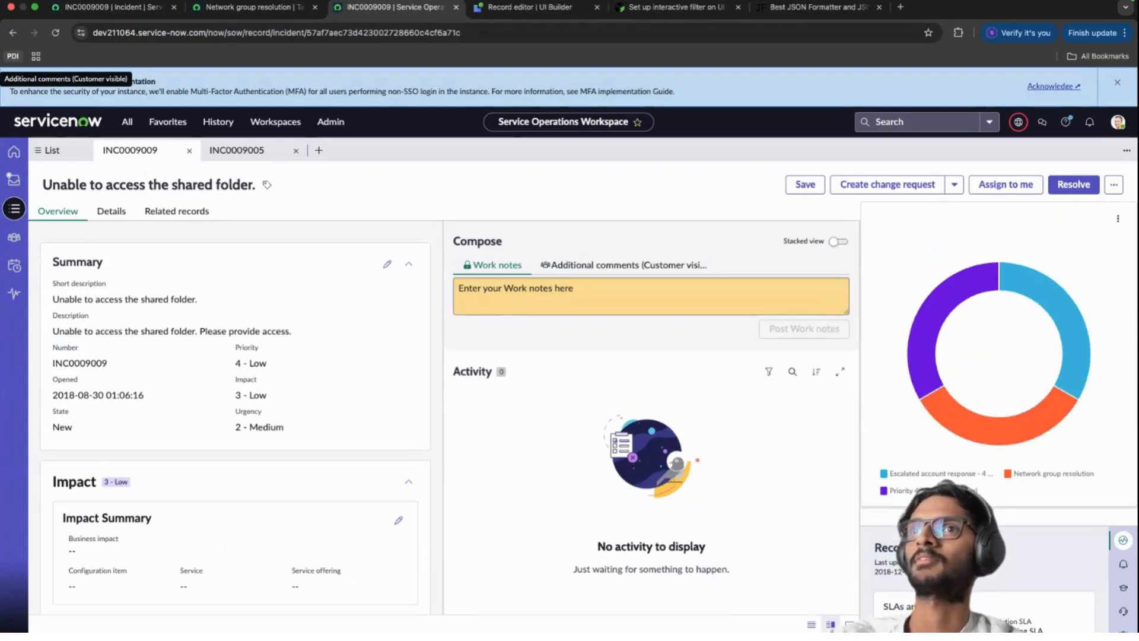
{"action": "mouse_move", "coordinate": [946, 296]}
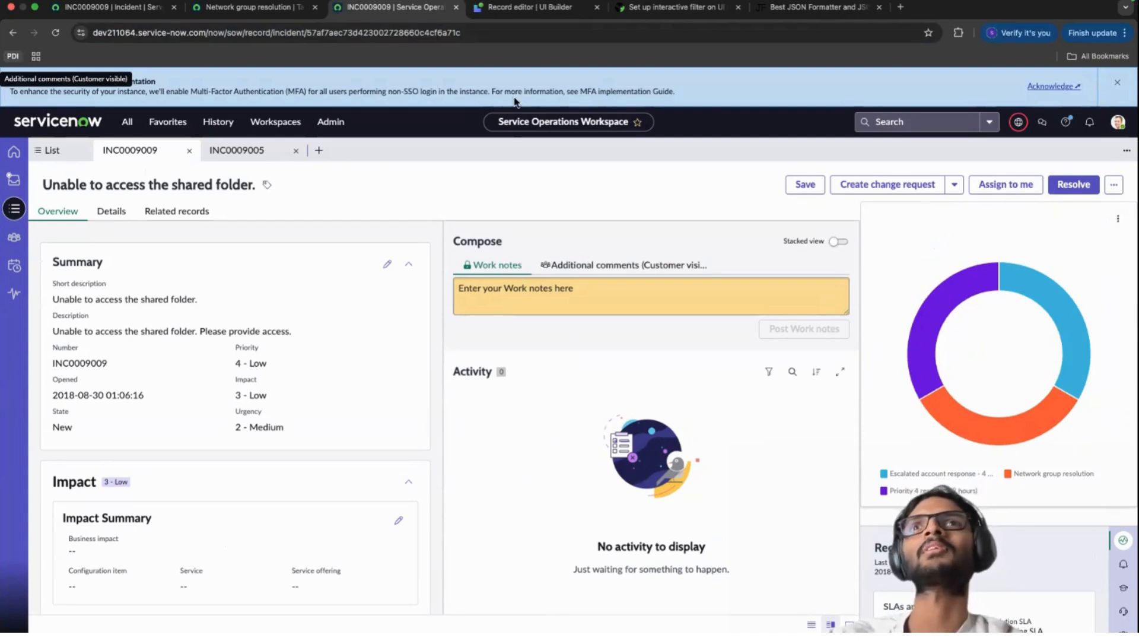
Step: Open the ServiceNow Community article on setting up interactive filters in UI Builder and skim its configuration steps
{"action": "left_click", "coordinate": [658, 10]}
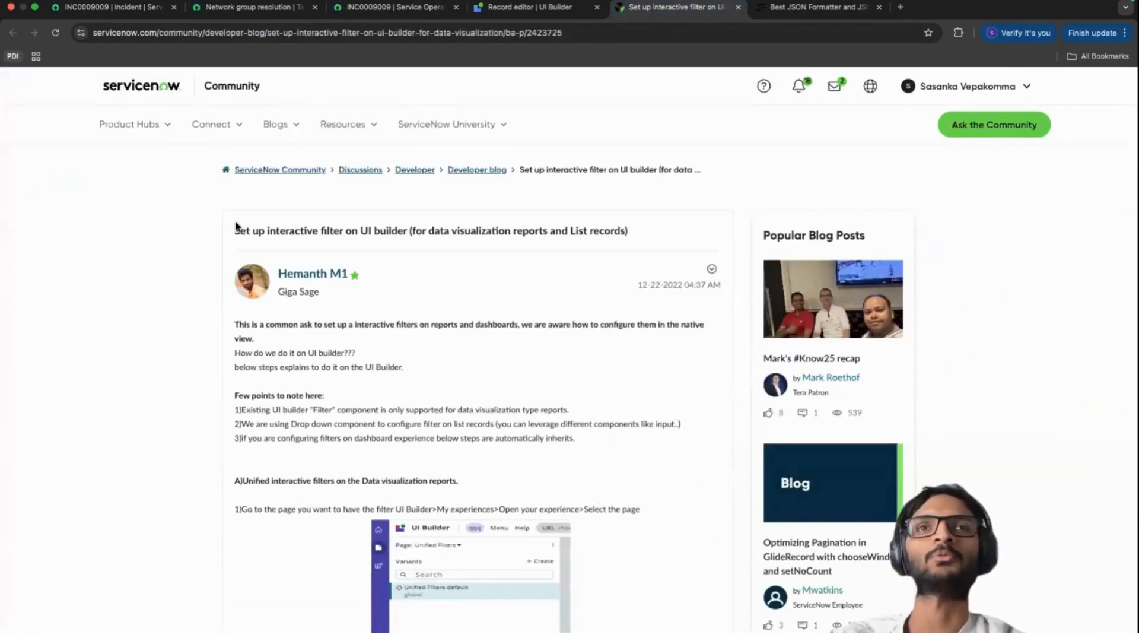
{"action": "scroll", "coordinate": [215, 284], "scroll_direction": "down", "scroll_amount": 2}
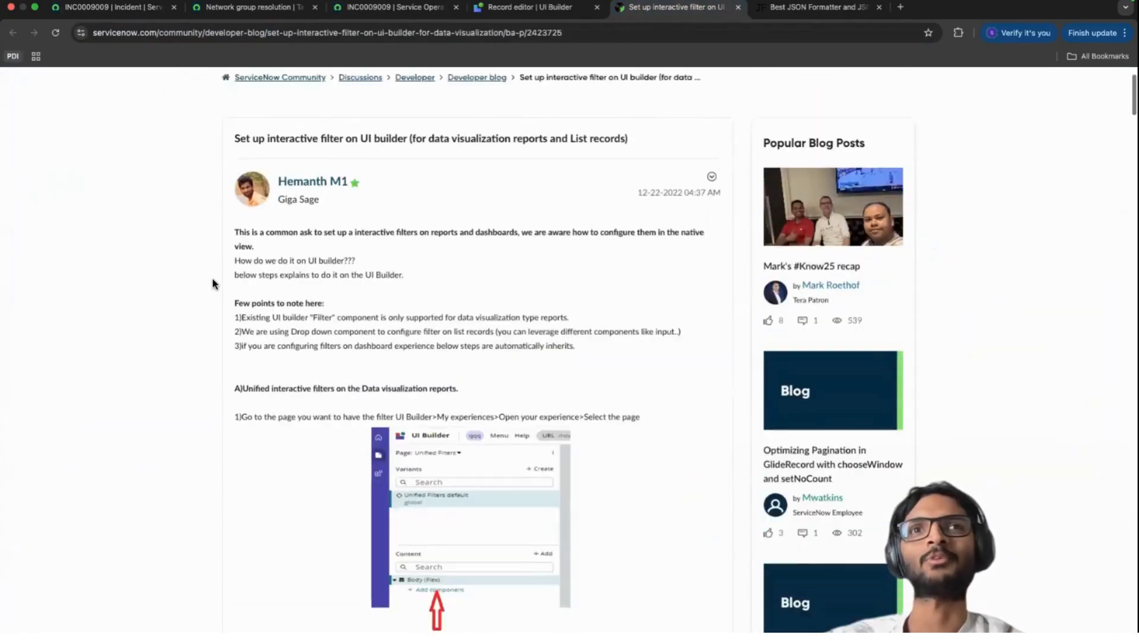
{"action": "scroll", "coordinate": [214, 284], "scroll_direction": "down", "scroll_amount": 10}
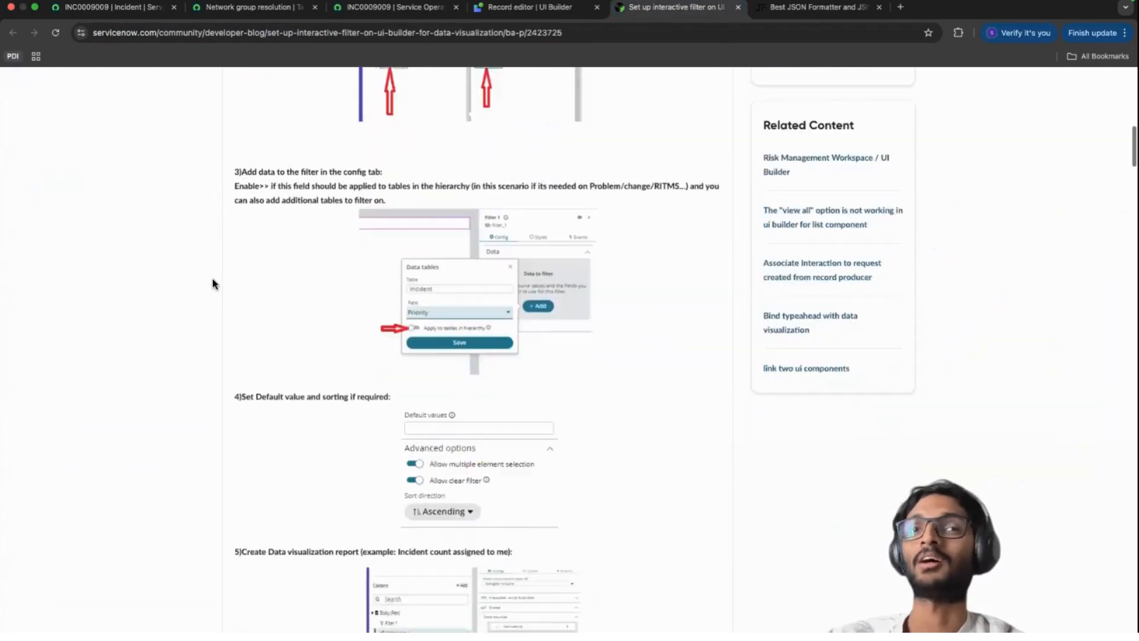
{"action": "scroll", "coordinate": [215, 283], "scroll_direction": "up", "scroll_amount": 15}
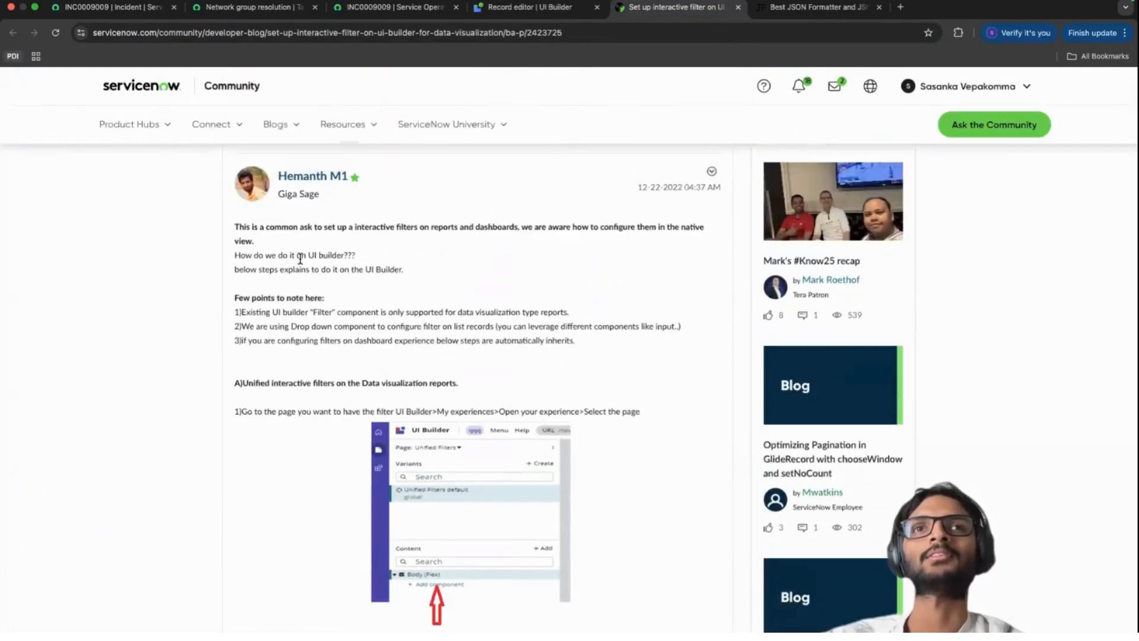
{"action": "scroll", "coordinate": [306, 203], "scroll_direction": "up", "scroll_amount": 2}
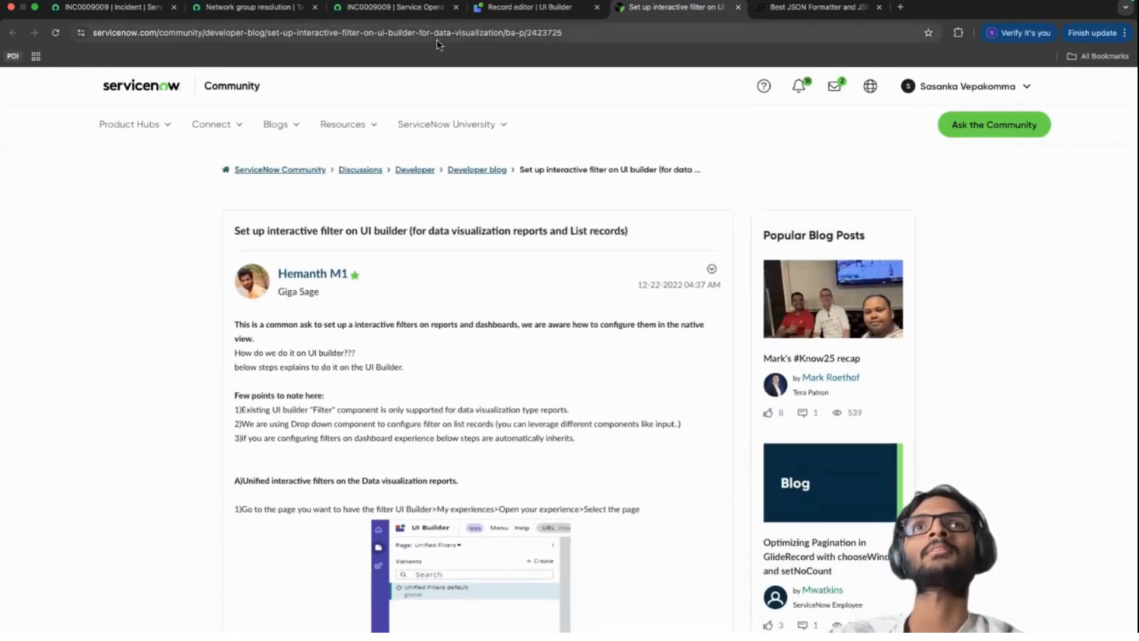
Step: Inspect the SLA donut segments on INC0009009 again and return to the interactive filter article
{"action": "left_click", "coordinate": [395, 7]}
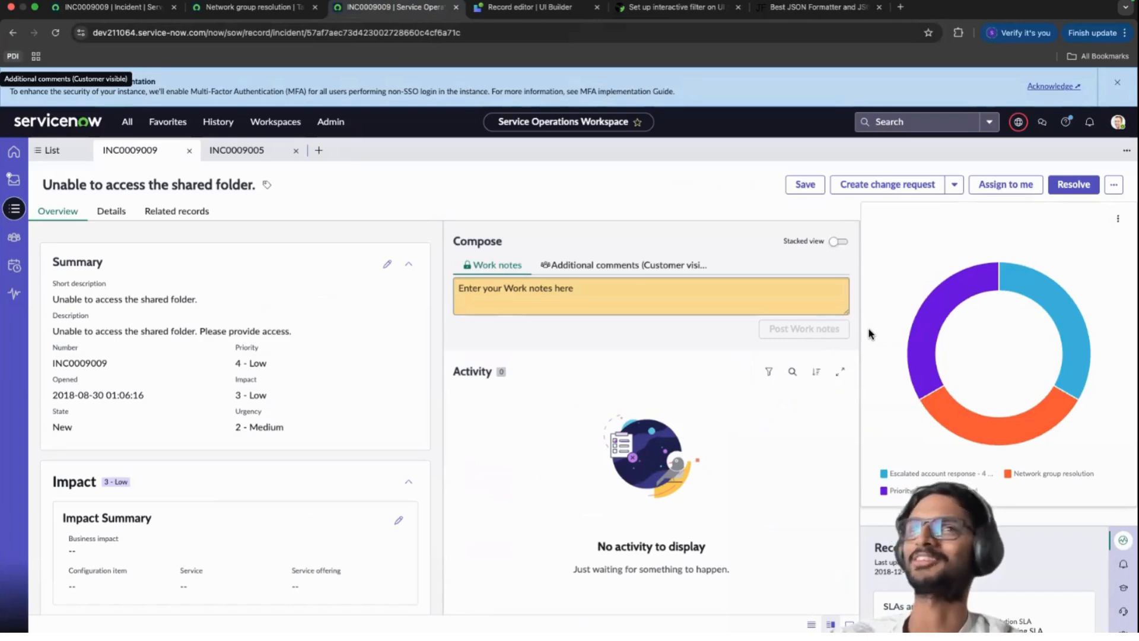
{"action": "mouse_move", "coordinate": [1009, 431]}
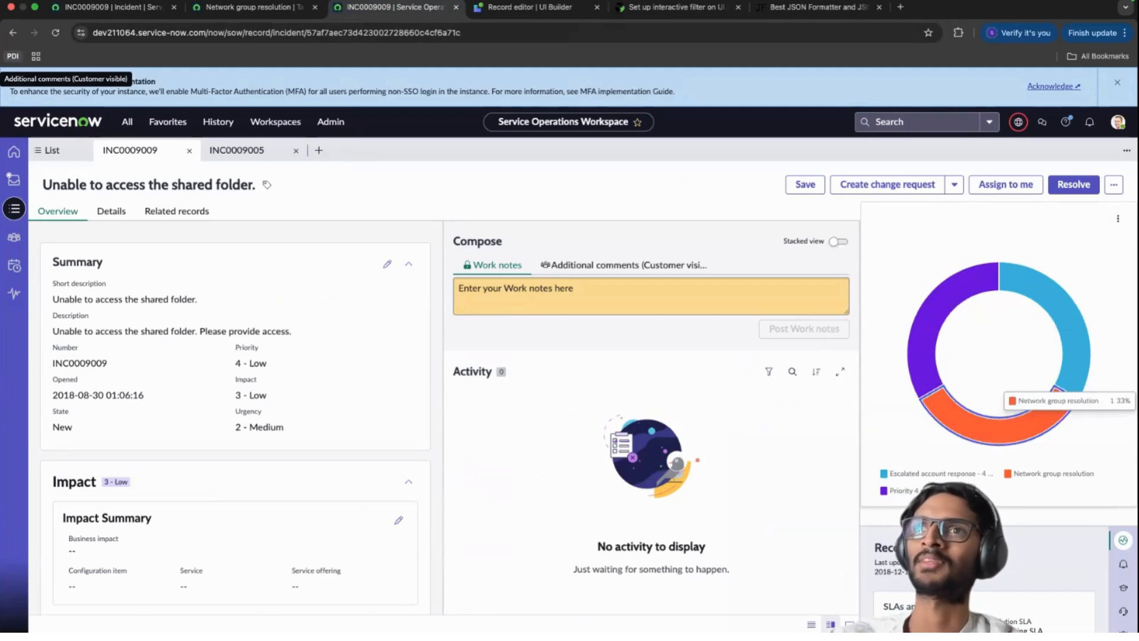
{"action": "mouse_move", "coordinate": [935, 324]}
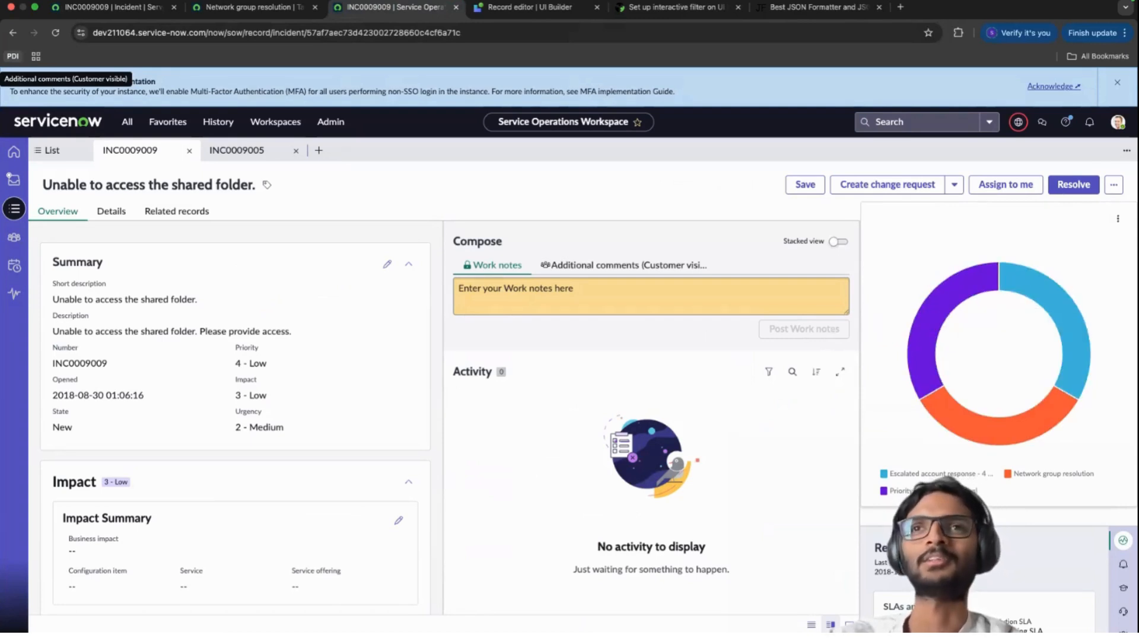
{"action": "left_click", "coordinate": [651, 21]}
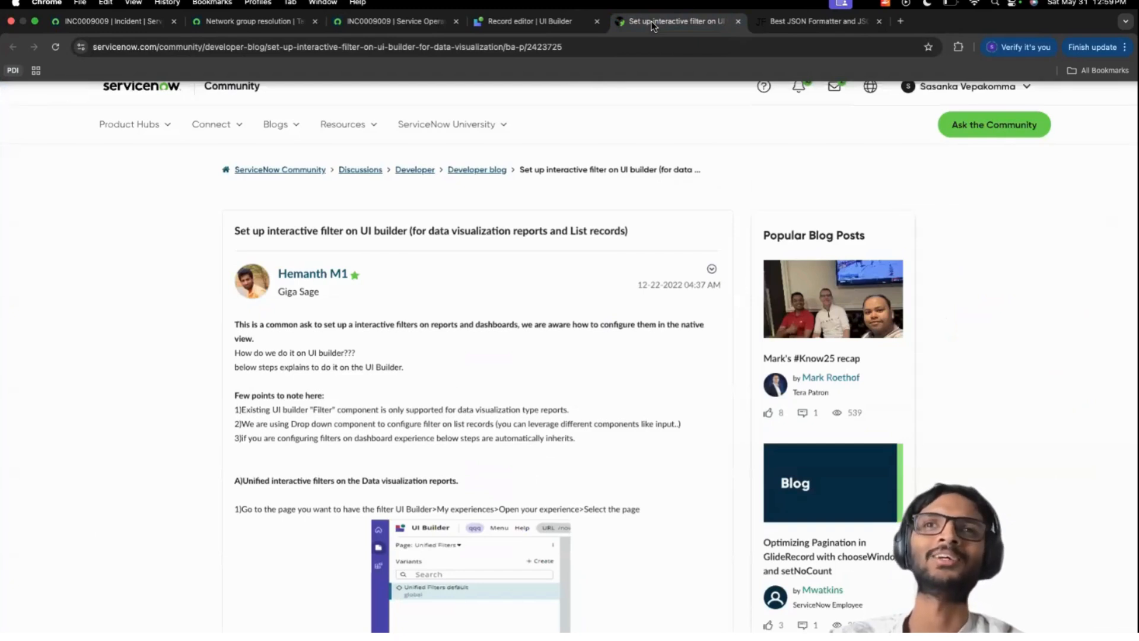